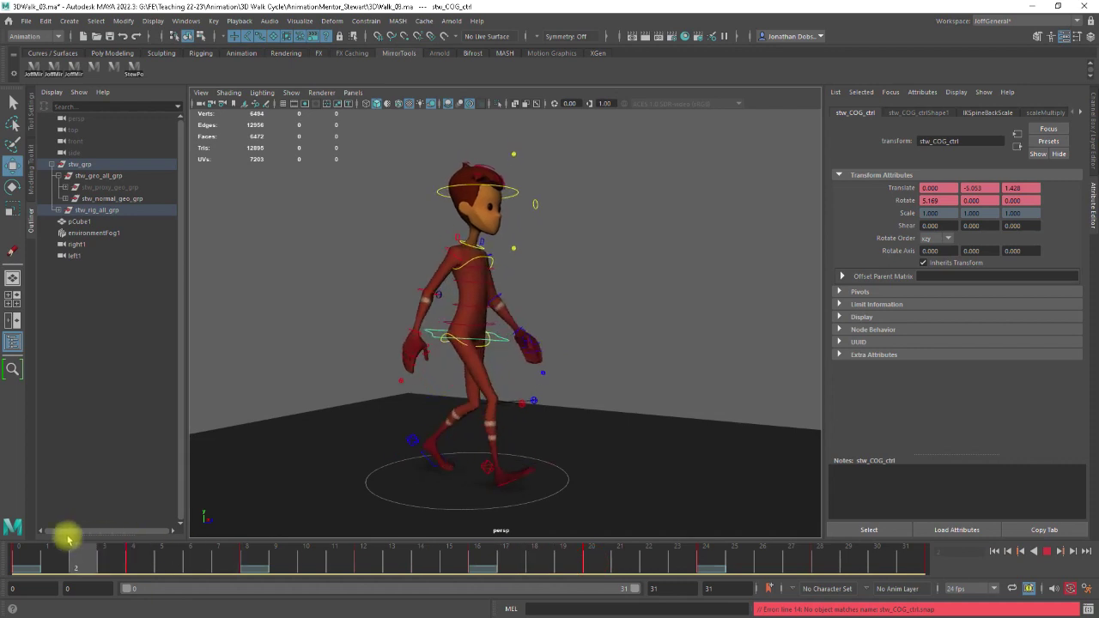
Step: At frame 4, set the right foot IK control's Foot Roll to 0 so the planted foot lies flat
alt+drag(629, 458, 655, 455)
alt+right_drag(655, 456, 633, 456)
alt+drag(640, 471, 659, 473)
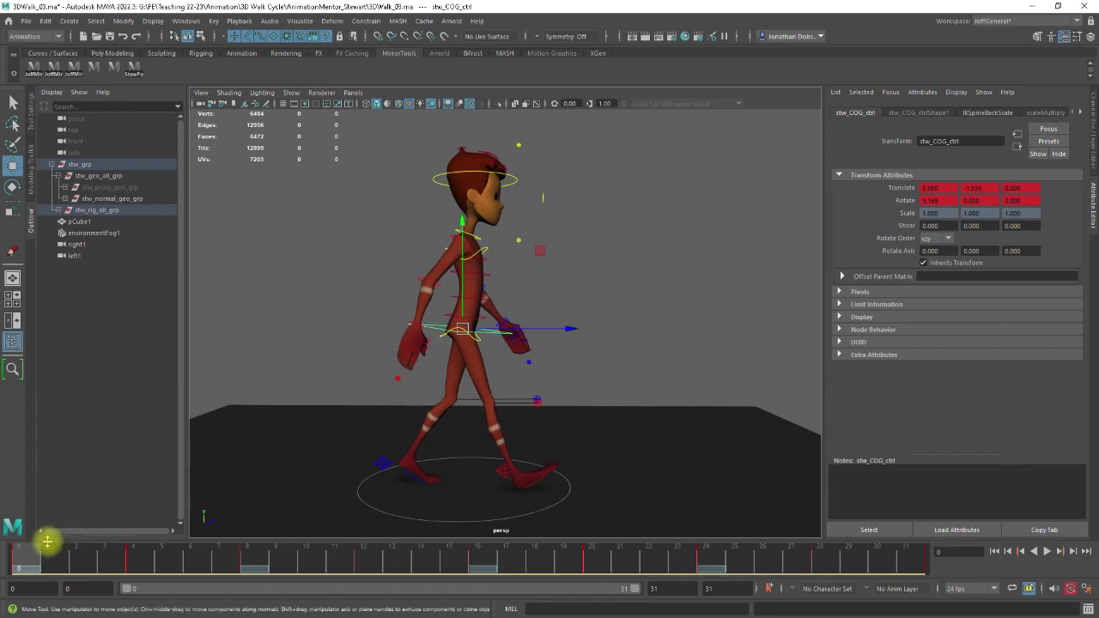
drag(26, 557, 128, 558)
alt+drag(631, 455, 694, 466)
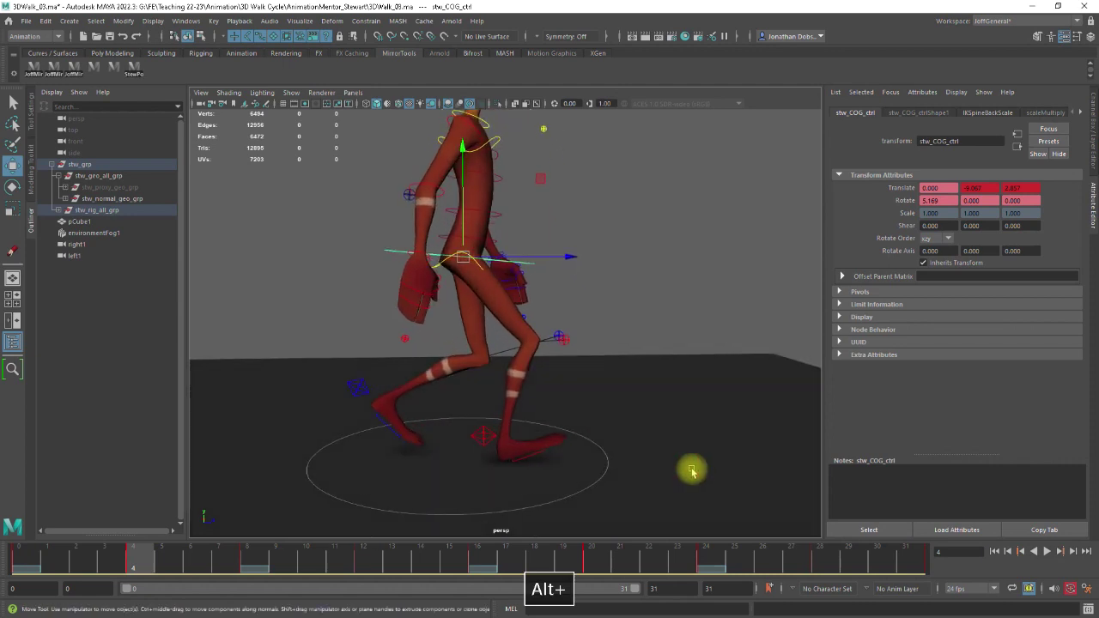
click(490, 438)
alt+drag(582, 469, 599, 524)
drag(65, 562, 135, 559)
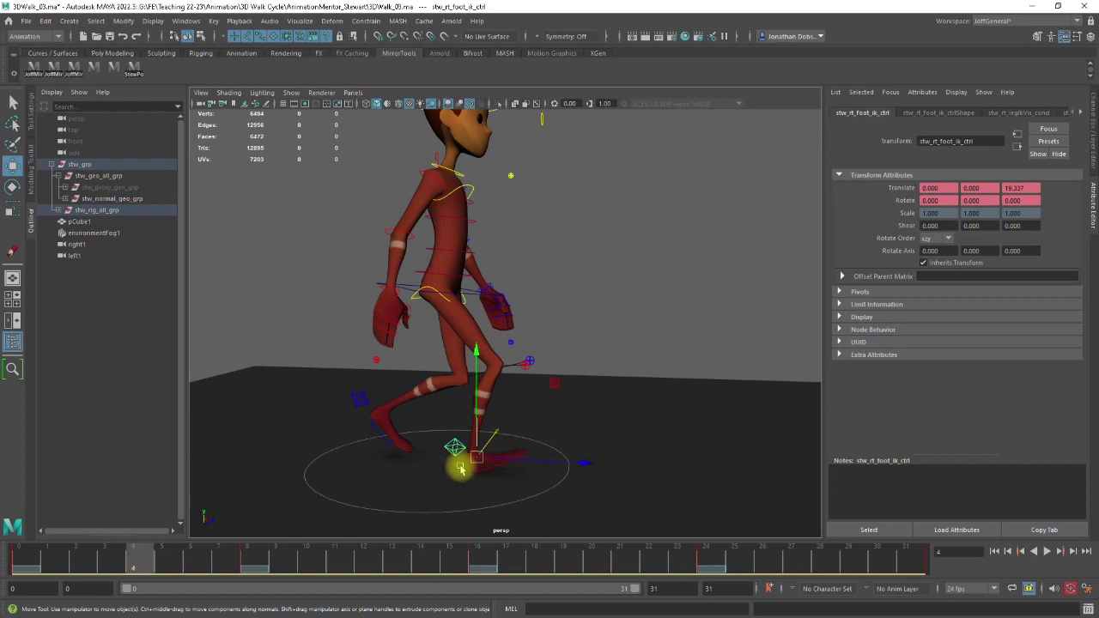
alt+drag(637, 295, 628, 351)
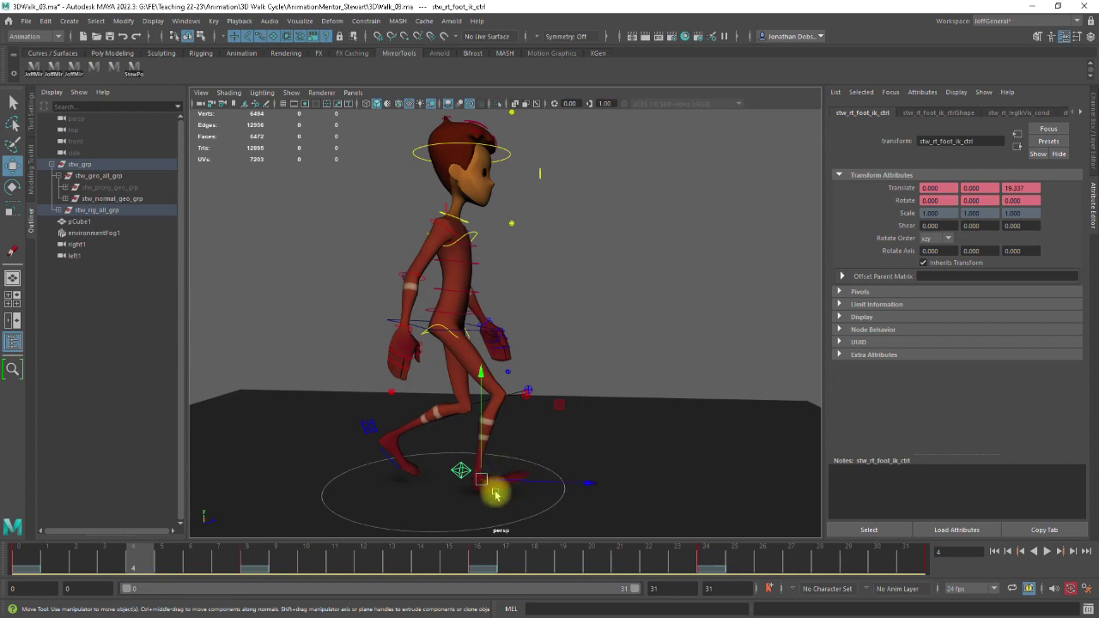
key(alt+v)
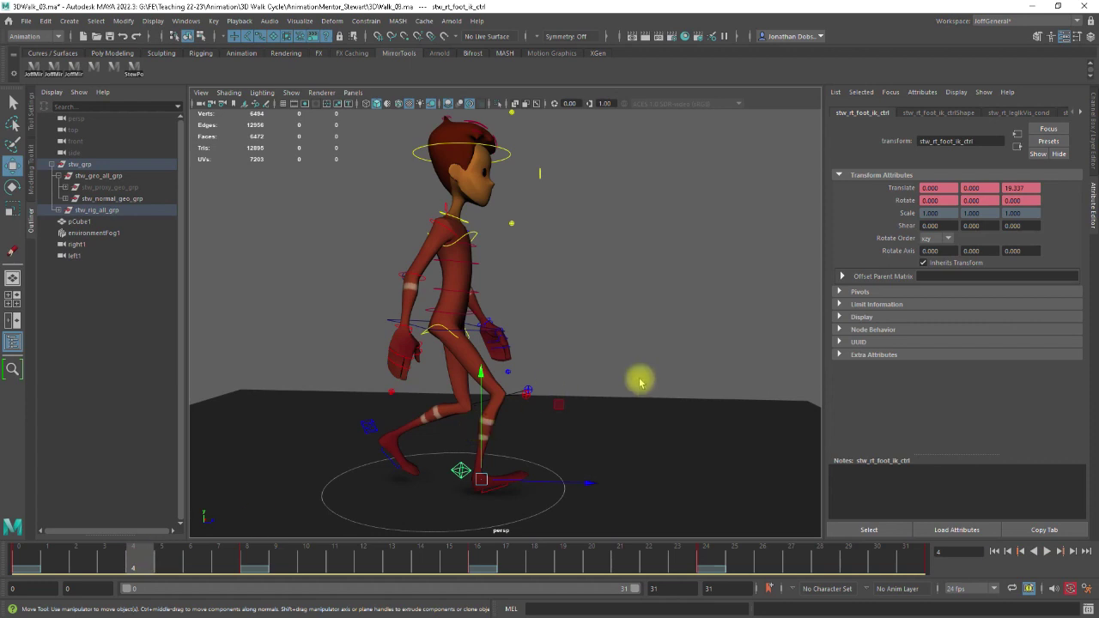
alt+drag(639, 382, 557, 459)
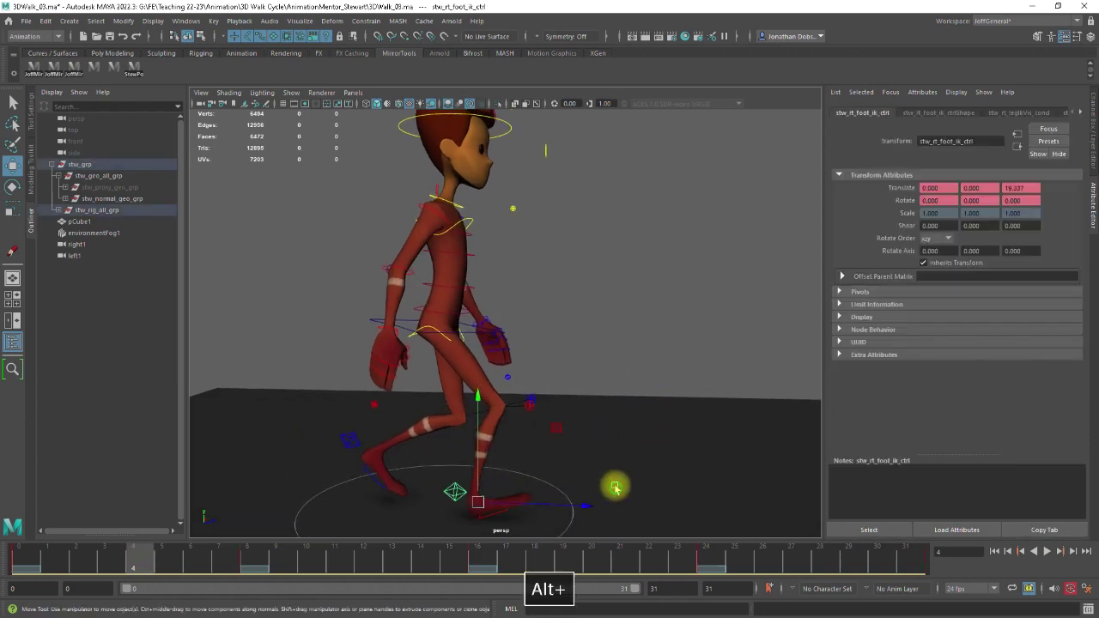
alt+drag(615, 487, 599, 458)
click(1093, 129)
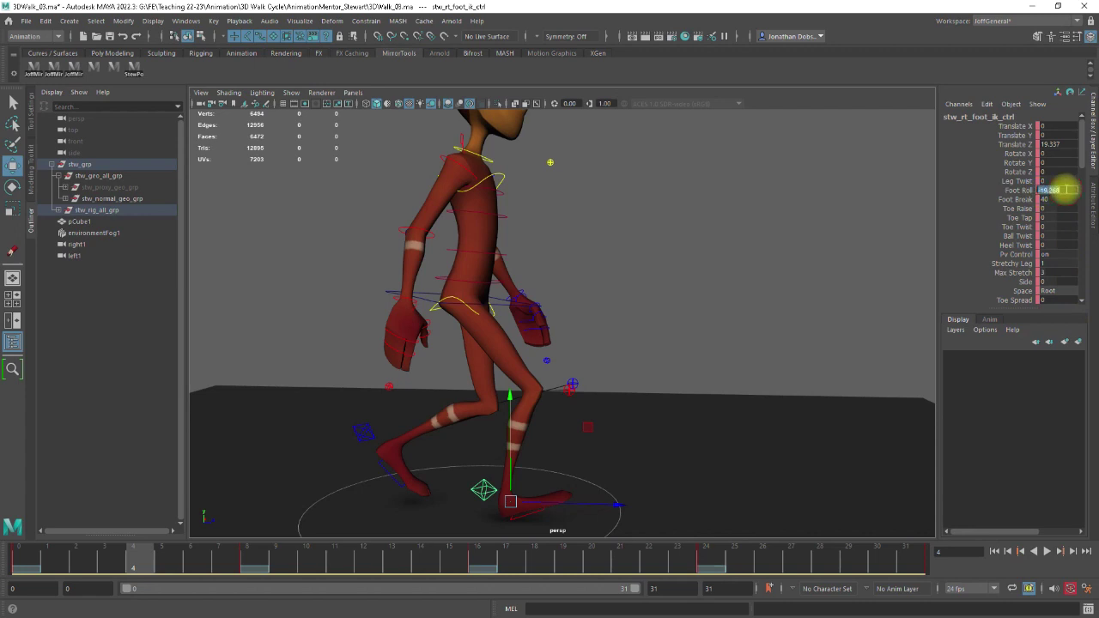
text(0)
key(Return)
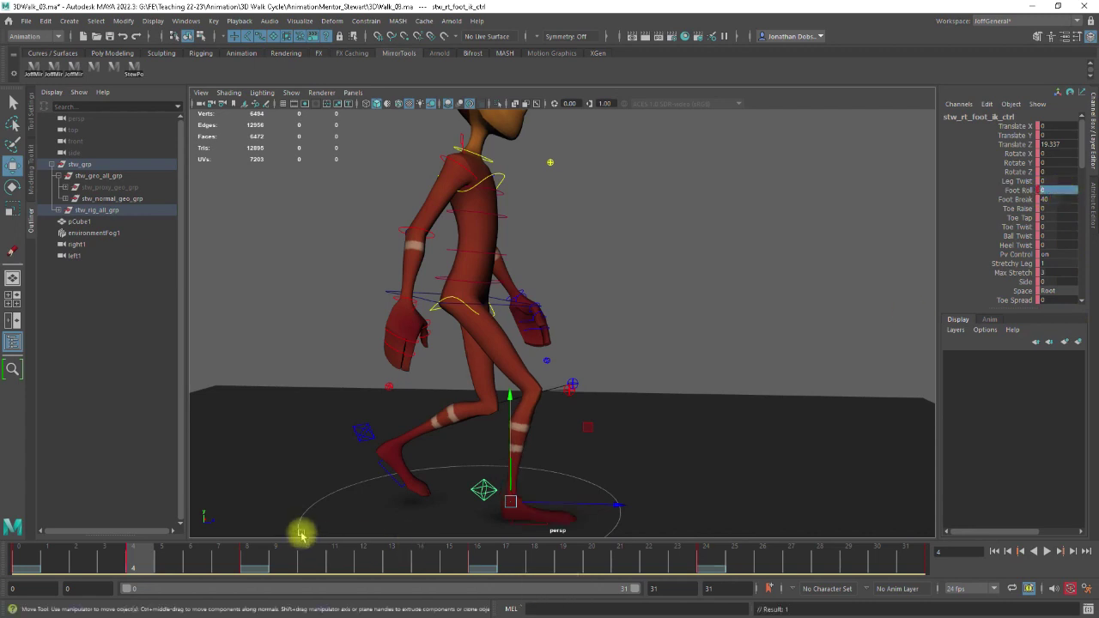
Step: At frame 20, set the left foot IK control's Foot Roll to 0 so the planted foot lies flat
drag(17, 558, 477, 567)
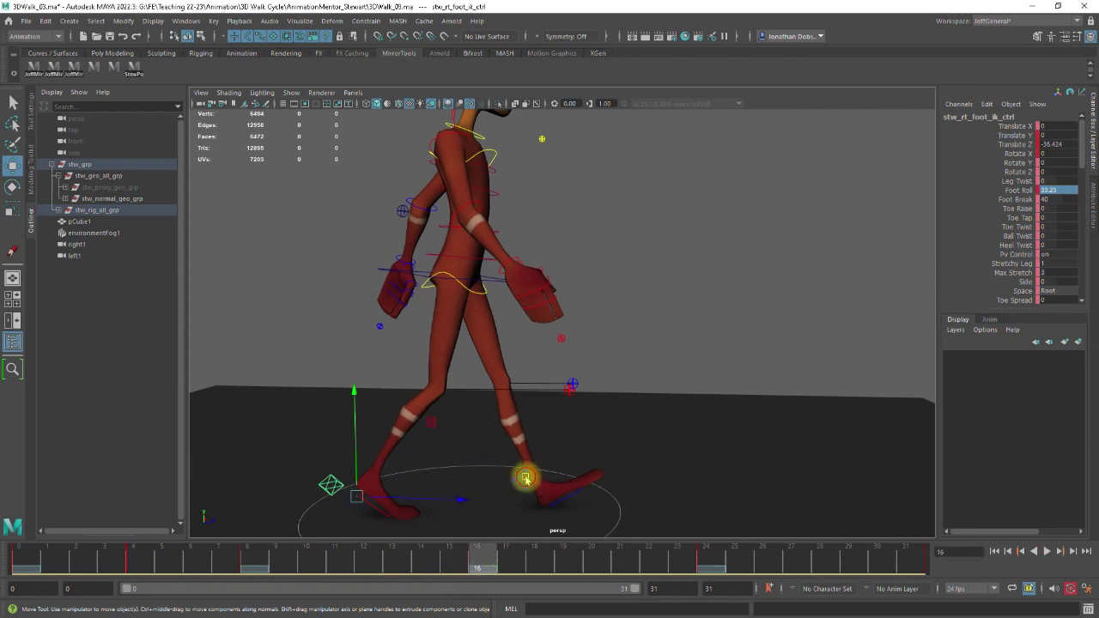
click(525, 479)
drag(475, 562, 600, 564)
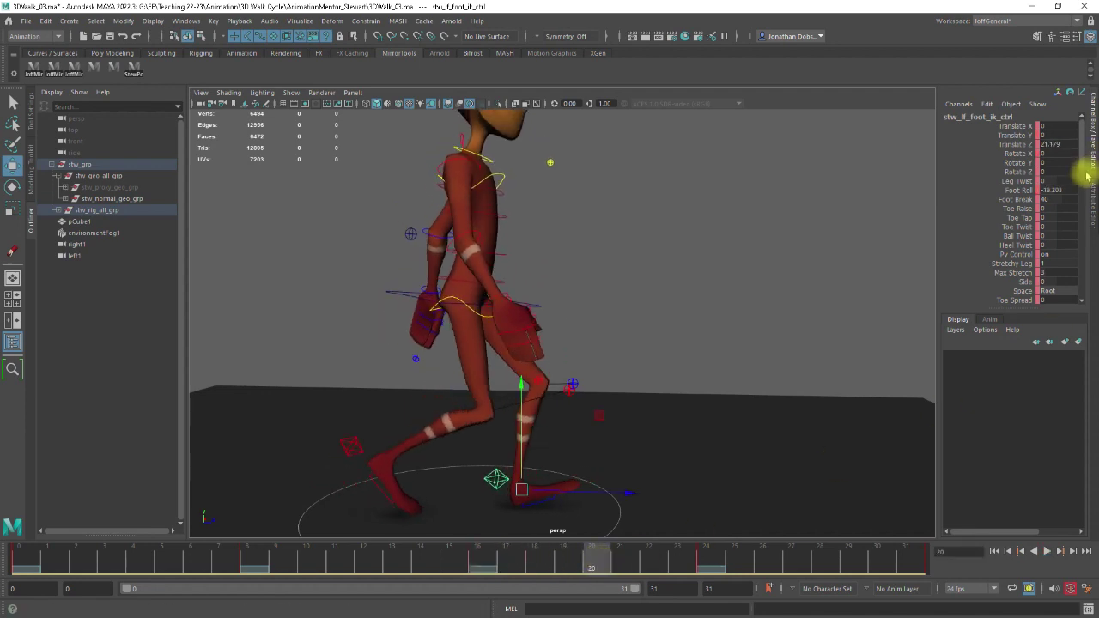
key(Return)
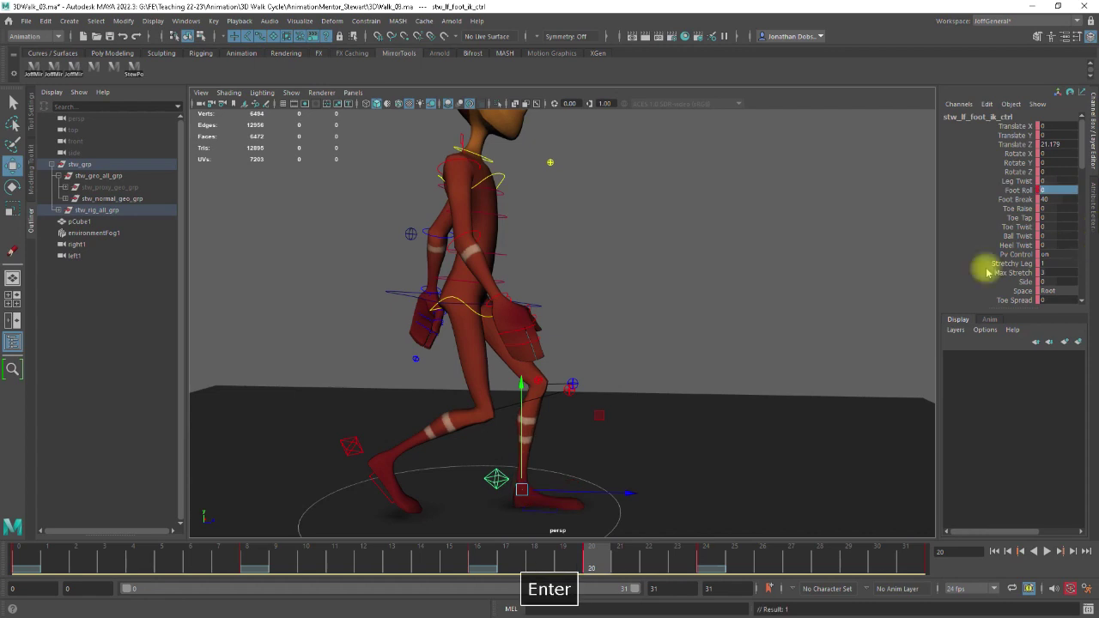
Step: Deselect everything and play the walk cycle from frame 0 to check the foot contacts
drag(590, 562, 41, 554)
click(685, 333)
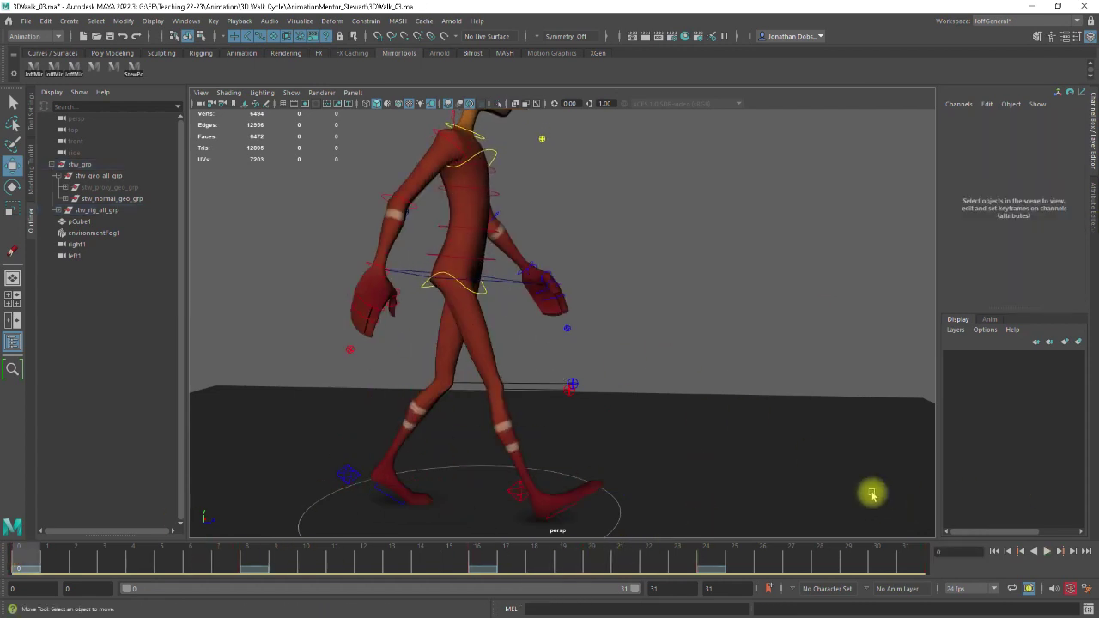
key(alt+v)
alt+right_drag(896, 488, 834, 456)
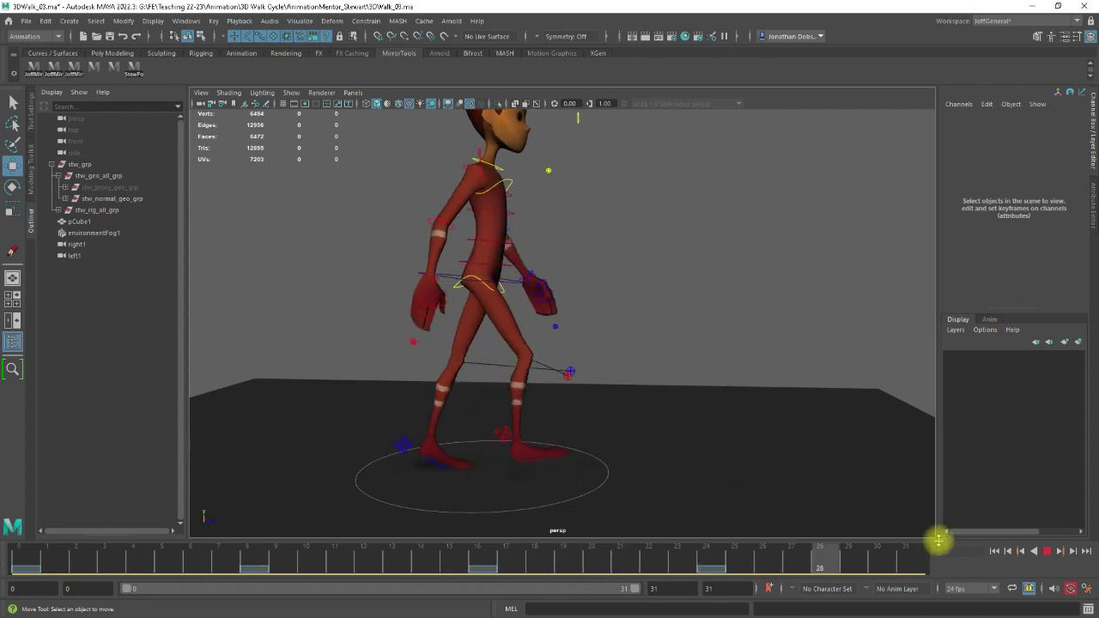
click(1047, 551)
Step: Viewing the character from the front, shift the COG control at frame 8 over the planted foot, to Translate X about -1.8
alt+drag(650, 496, 584, 413)
alt+right_drag(584, 413, 556, 522)
click(527, 334)
drag(225, 566, 253, 563)
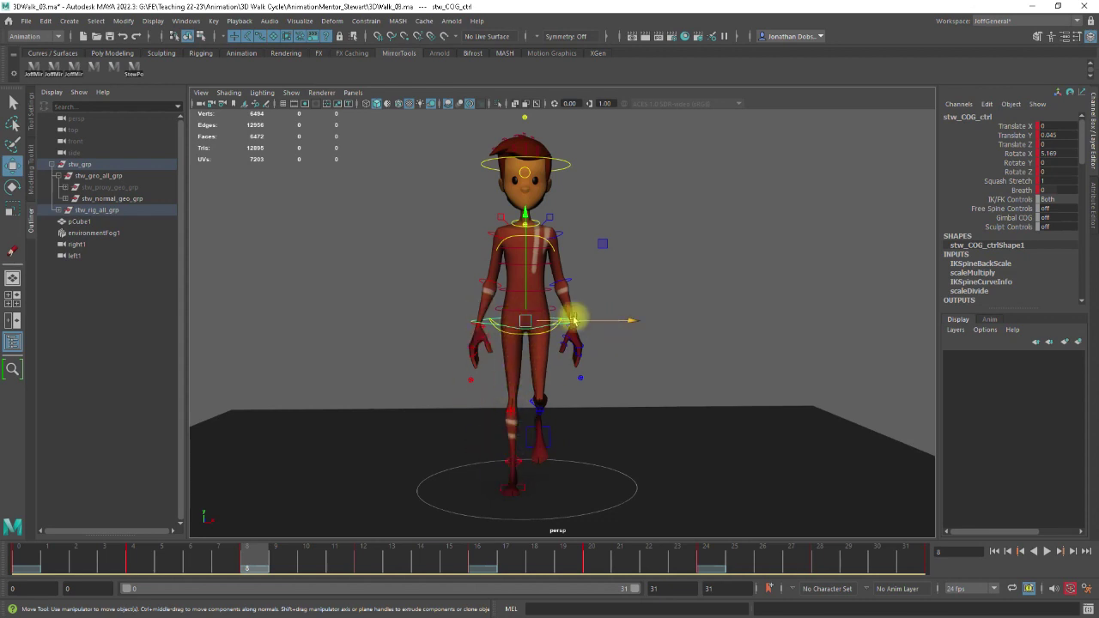
drag(608, 320, 606, 322)
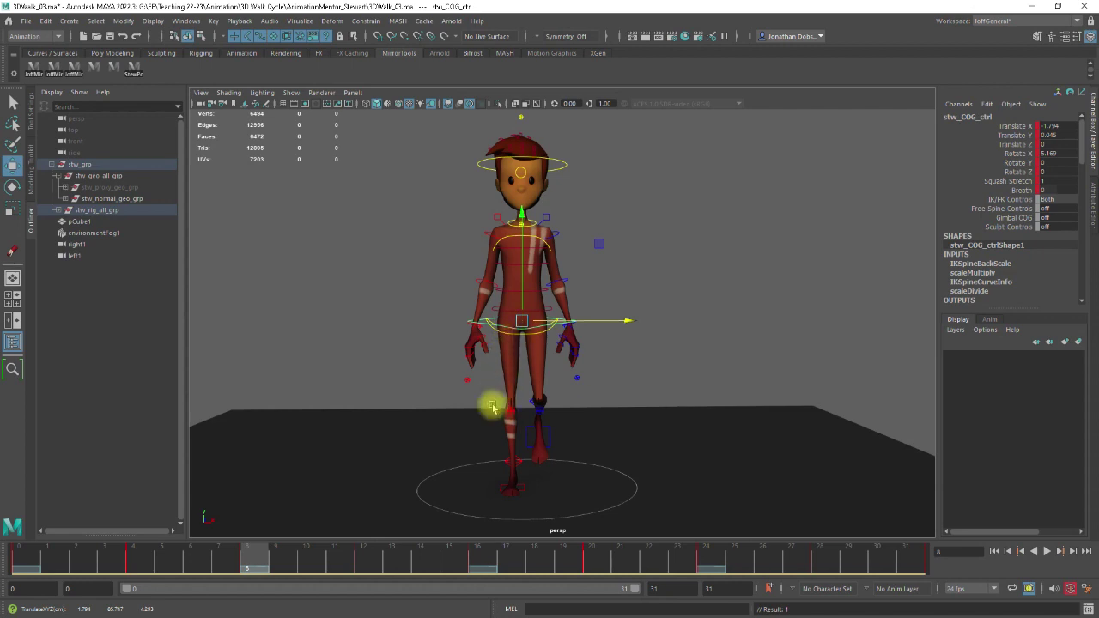
Step: At frame 24, shift the COG control sideways over the planted left foot, to Translate X about 3.3
drag(238, 554, 708, 564)
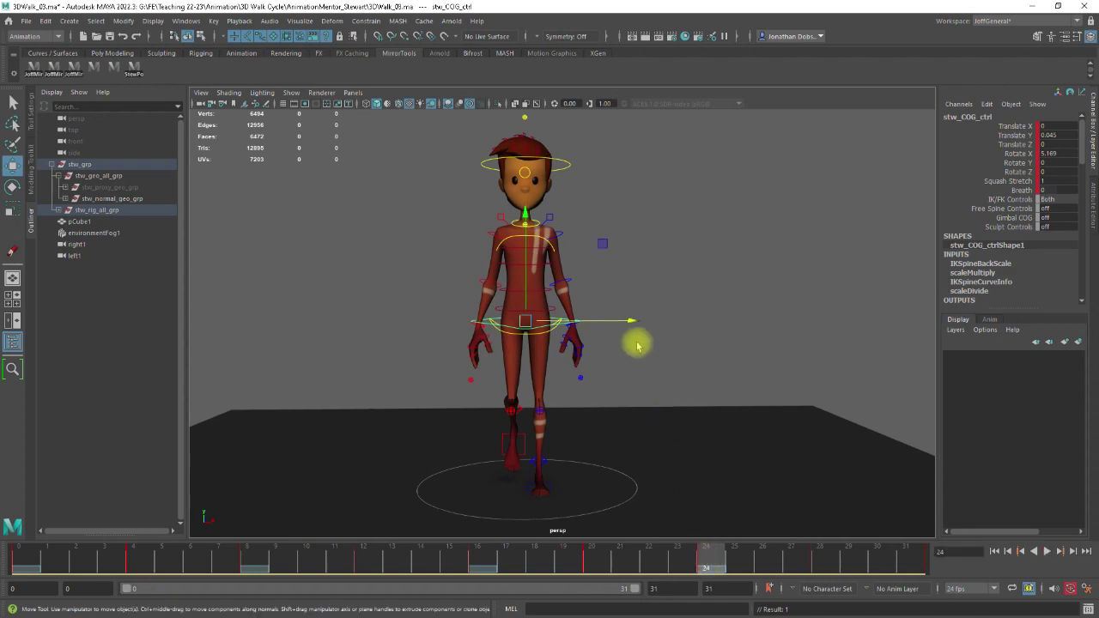
drag(613, 323, 620, 321)
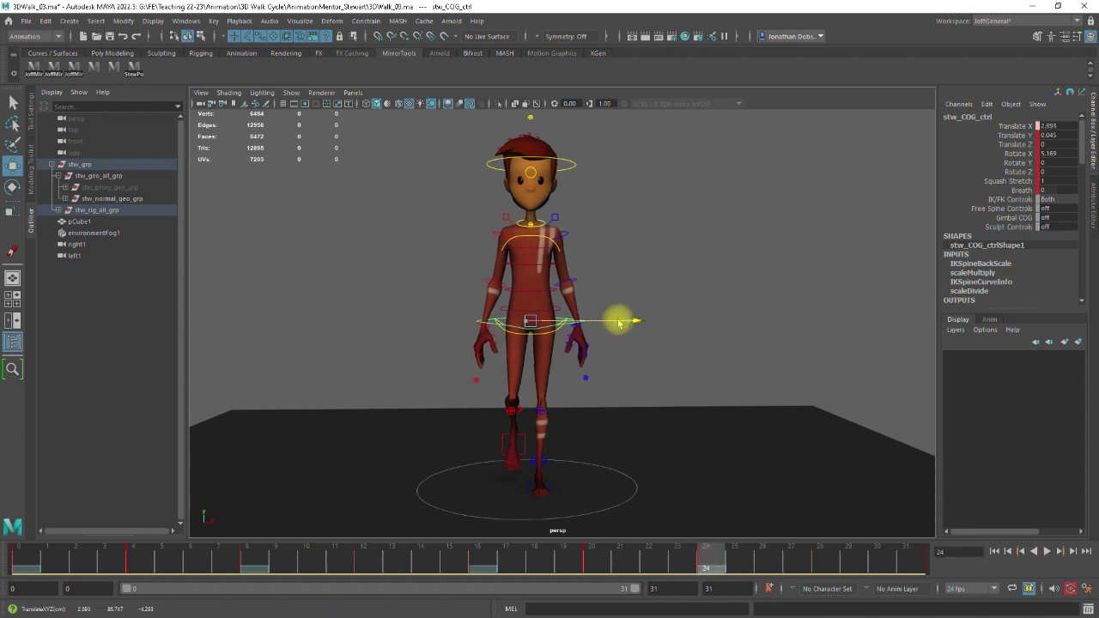
drag(711, 563, 20, 555)
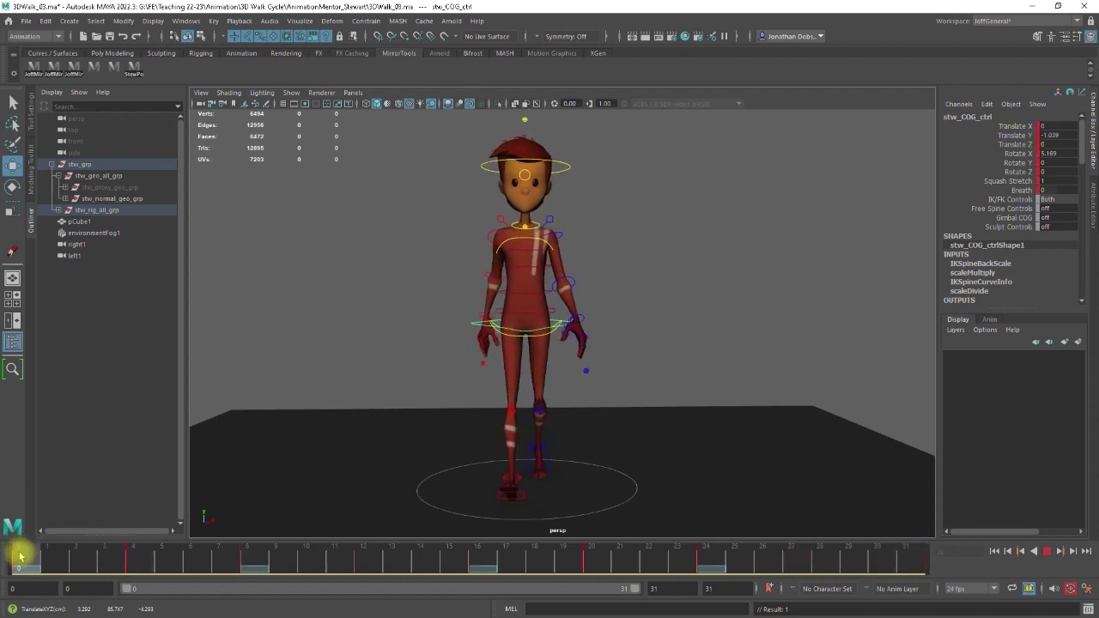
Step: Set the animation end to 32 and extend the playback range to frame 32
double_click(711, 589)
key(Return)
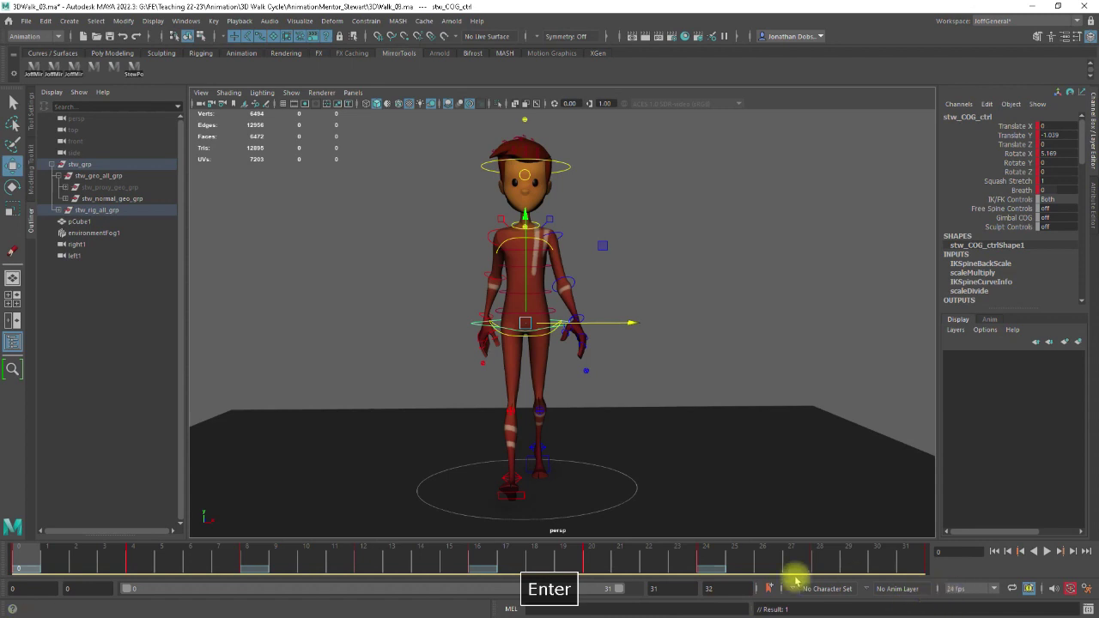
drag(616, 589, 639, 586)
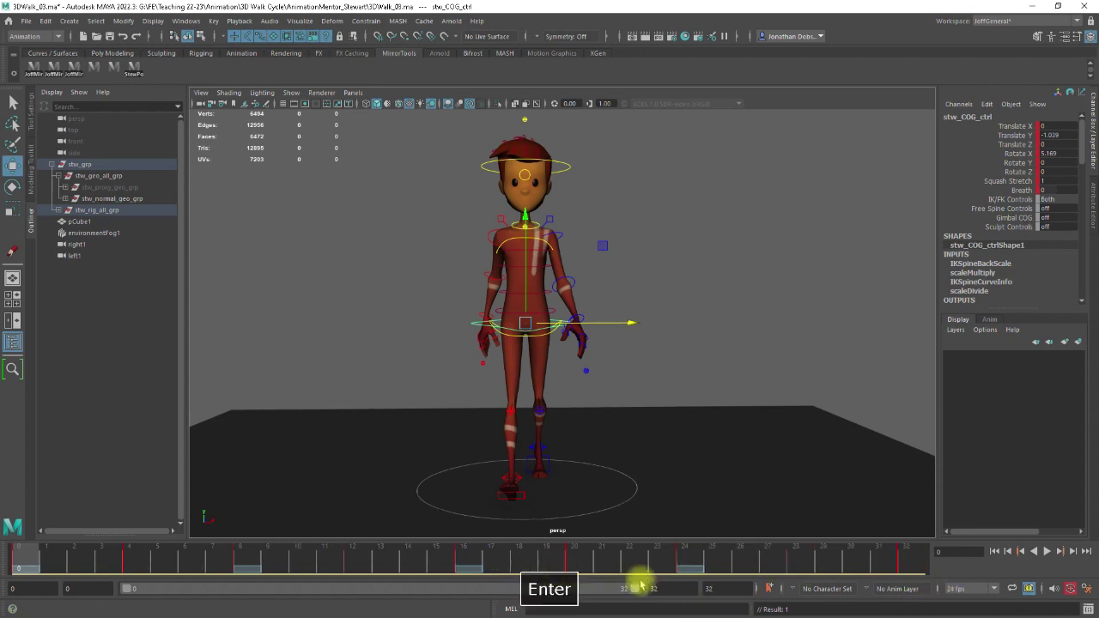
click(908, 560)
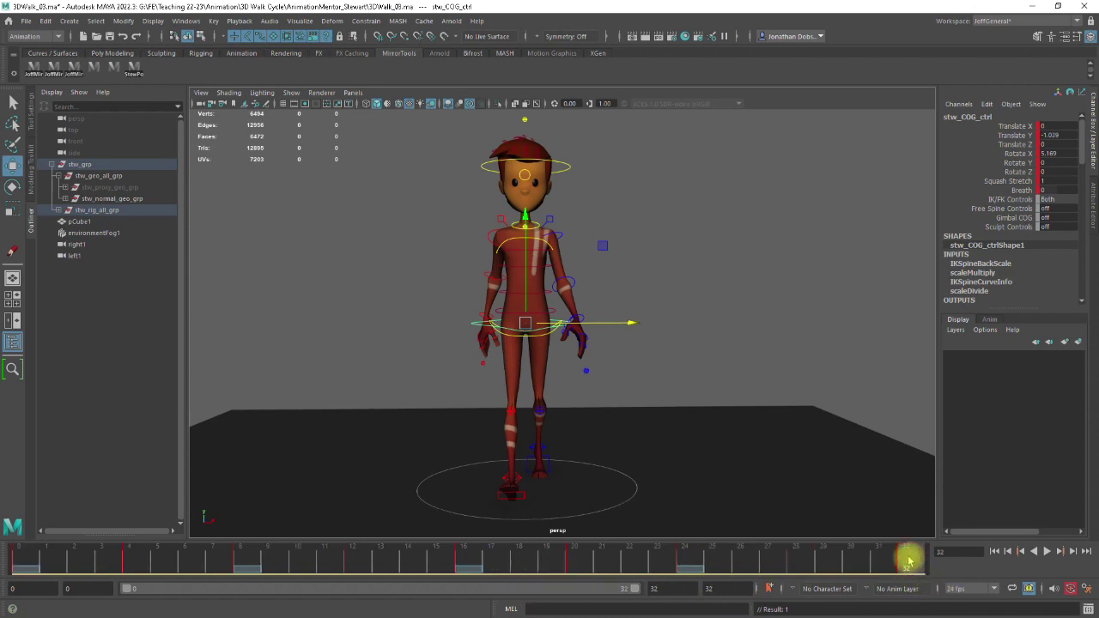
mouse_move(909, 560)
mouse_down()
mouse_move(643, 559)
mouse_move(864, 562)
mouse_move(935, 550)
mouse_up()
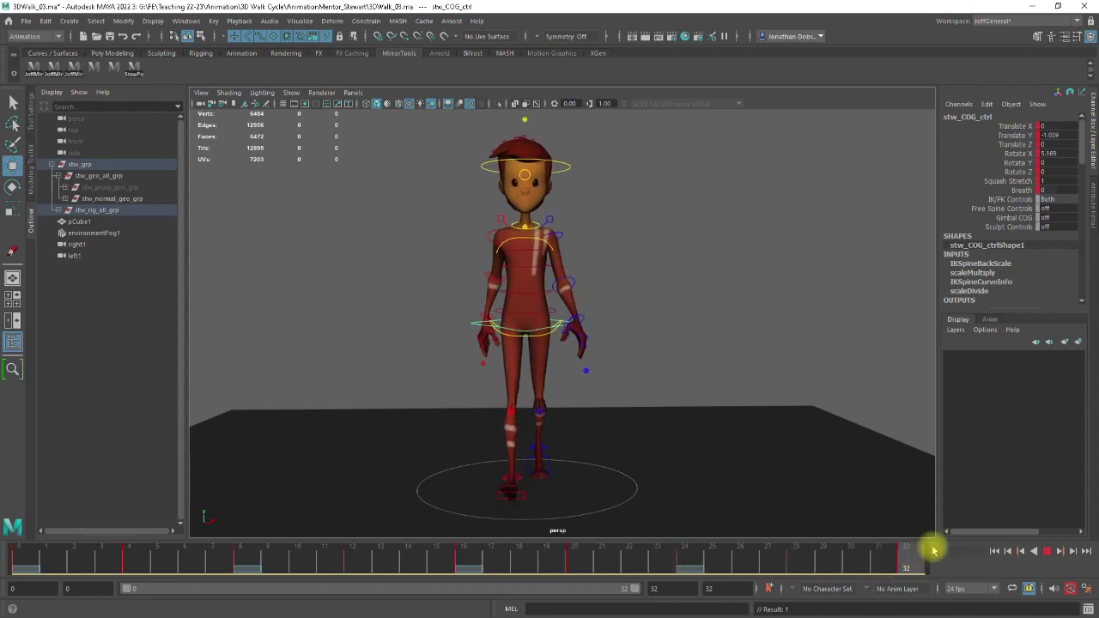
Step: Deselect the COG control and play the walk cycle from frame 0 to check the body's side-to-side movement
mouse_move(780, 572)
mouse_down()
mouse_move(172, 554)
mouse_move(22, 567)
mouse_move(196, 558)
mouse_move(522, 584)
mouse_move(957, 583)
mouse_move(306, 582)
mouse_move(74, 554)
mouse_move(17, 560)
mouse_up()
click(694, 352)
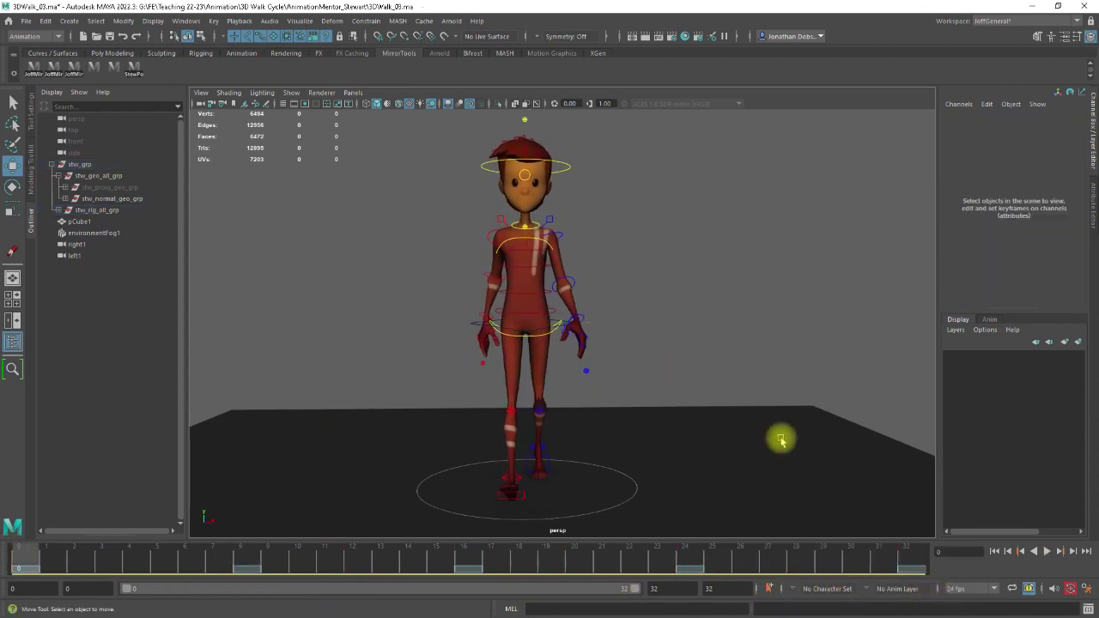
key(alt+v)
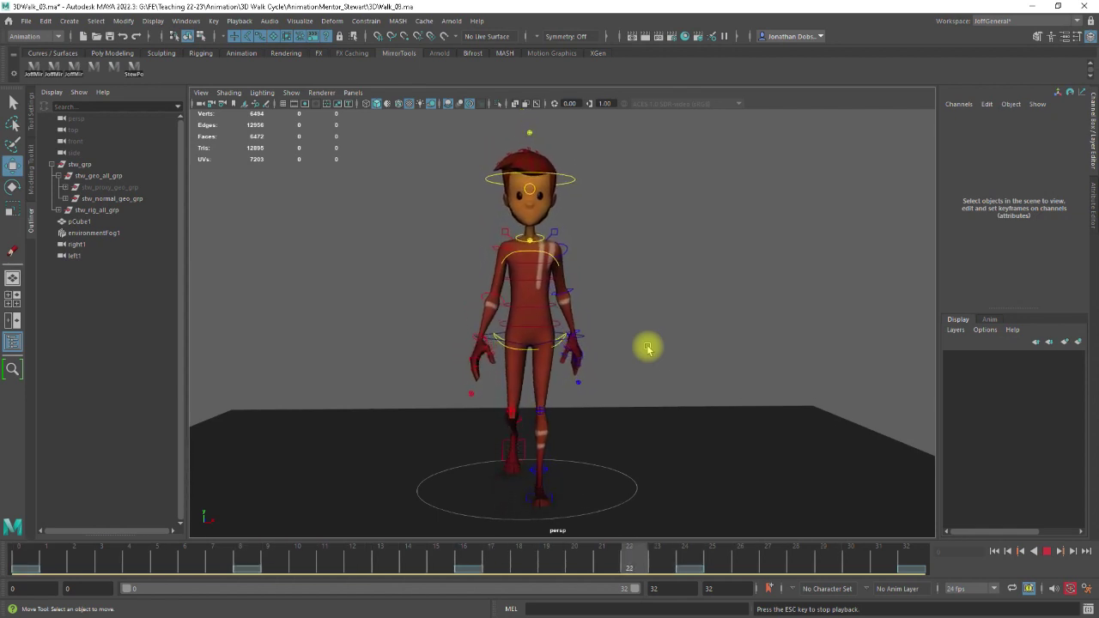
key(alt+v)
Step: Switch to a full-size orthographic front view, frame the whole character and turn on the grid
key(space)
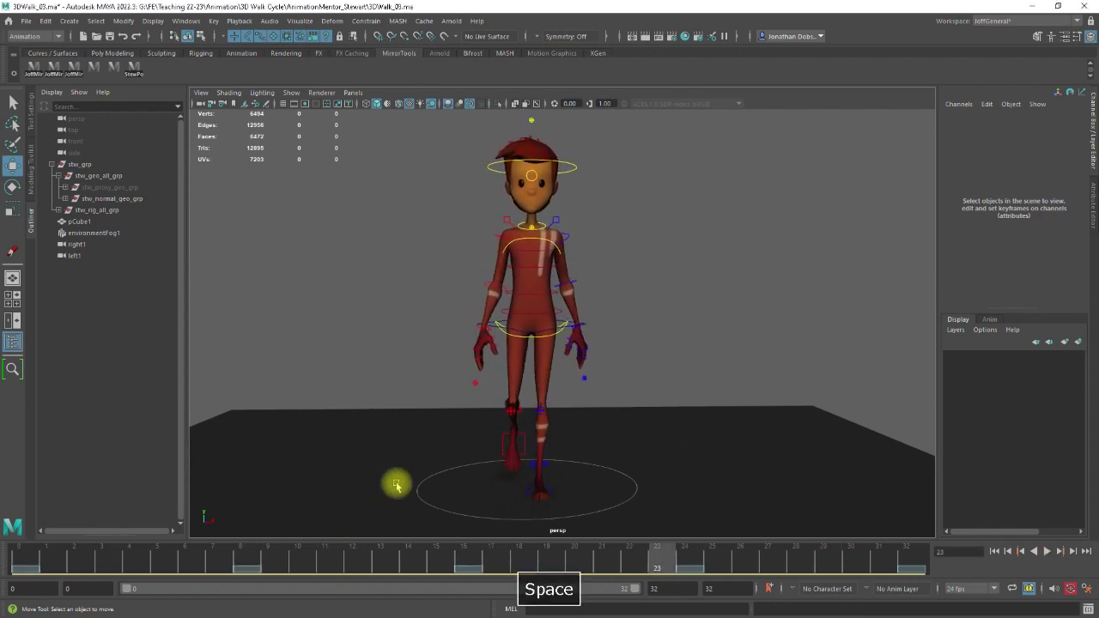
click(376, 522)
key(space)
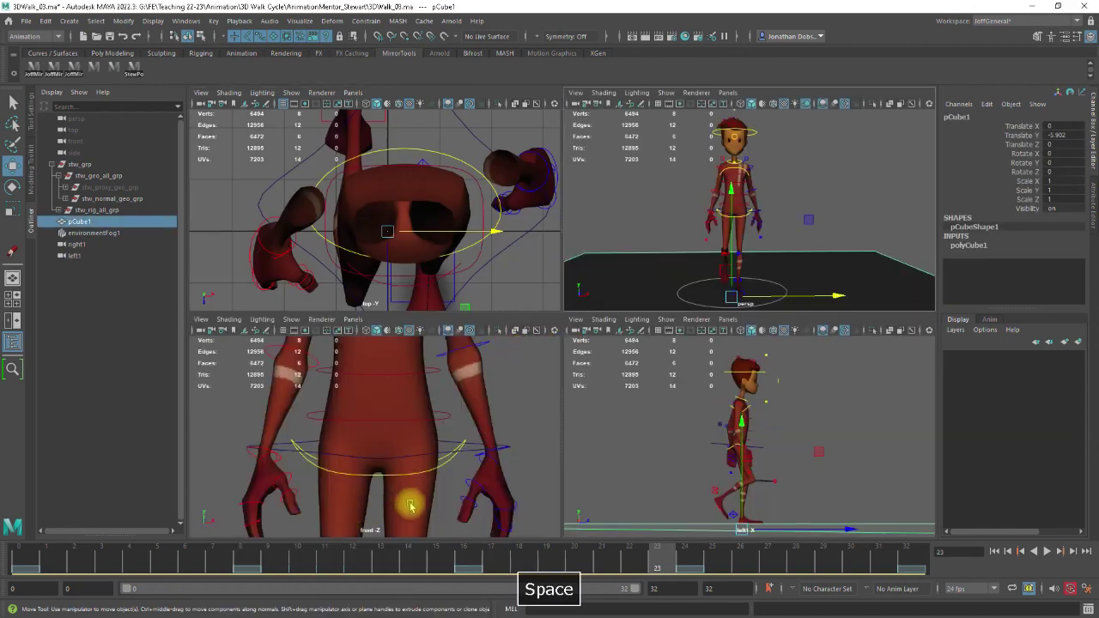
click(444, 510)
alt+right_drag(444, 510, 309, 432)
key(space)
alt+right_drag(578, 485, 411, 356)
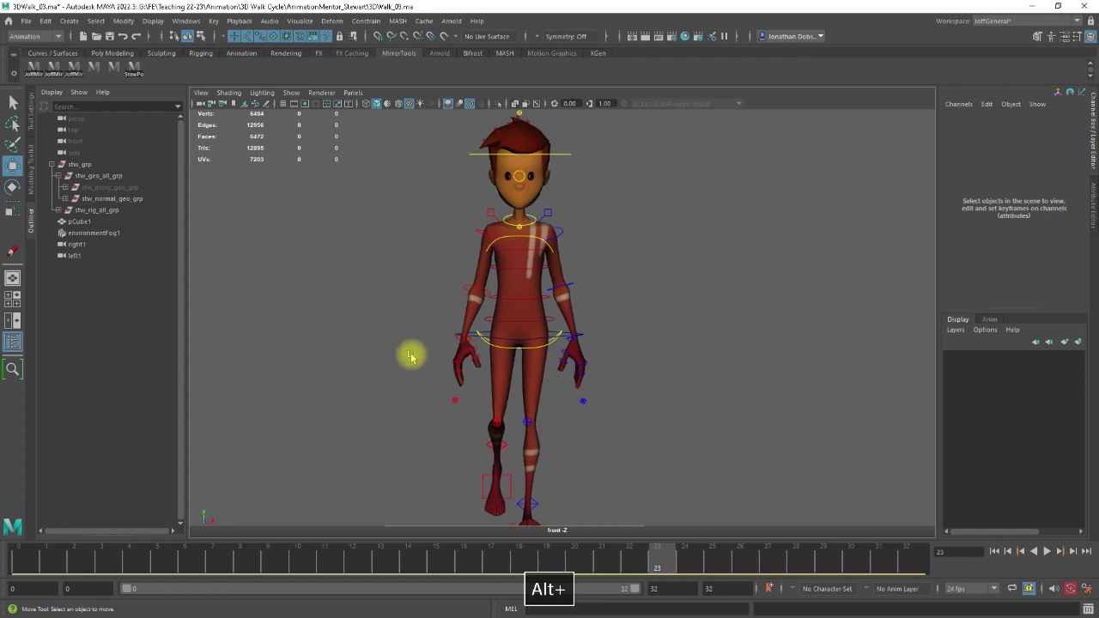
click(284, 104)
alt+right_drag(688, 364, 600, 352)
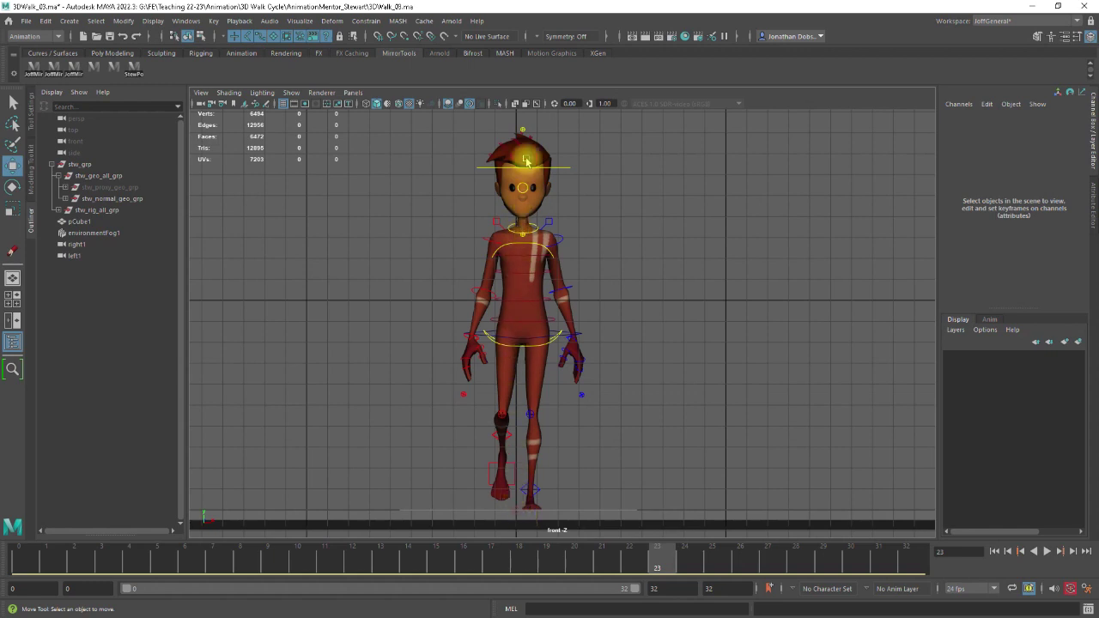
Step: Scrub from frame 0 through frames 8 and 24, comparing the body's sideways shift with the grid centre line, and play the cycle
click(17, 564)
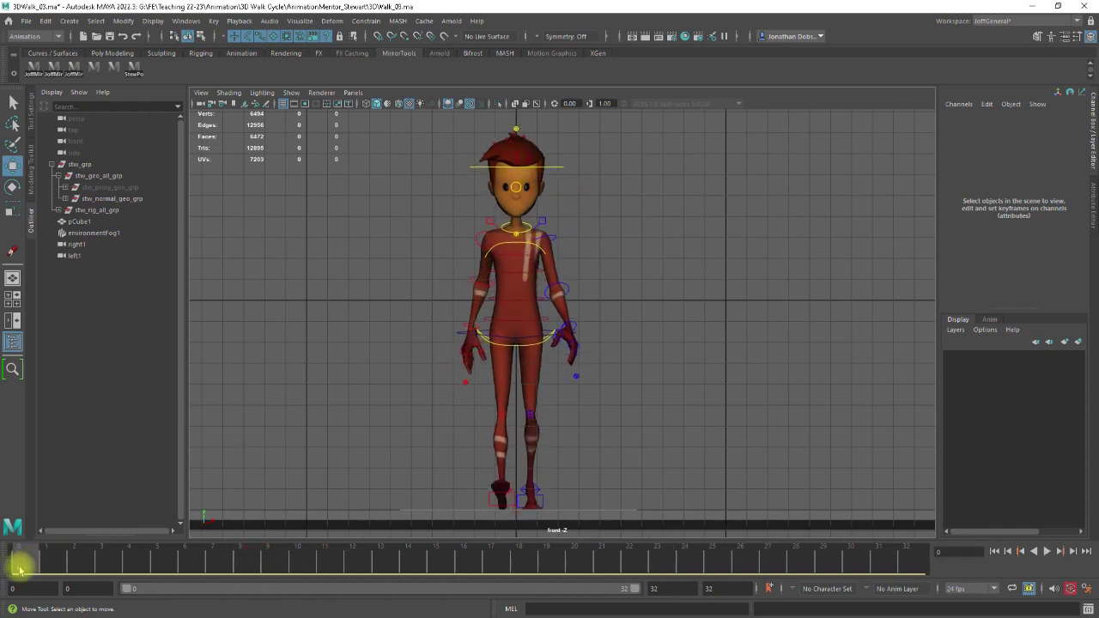
drag(34, 563, 255, 565)
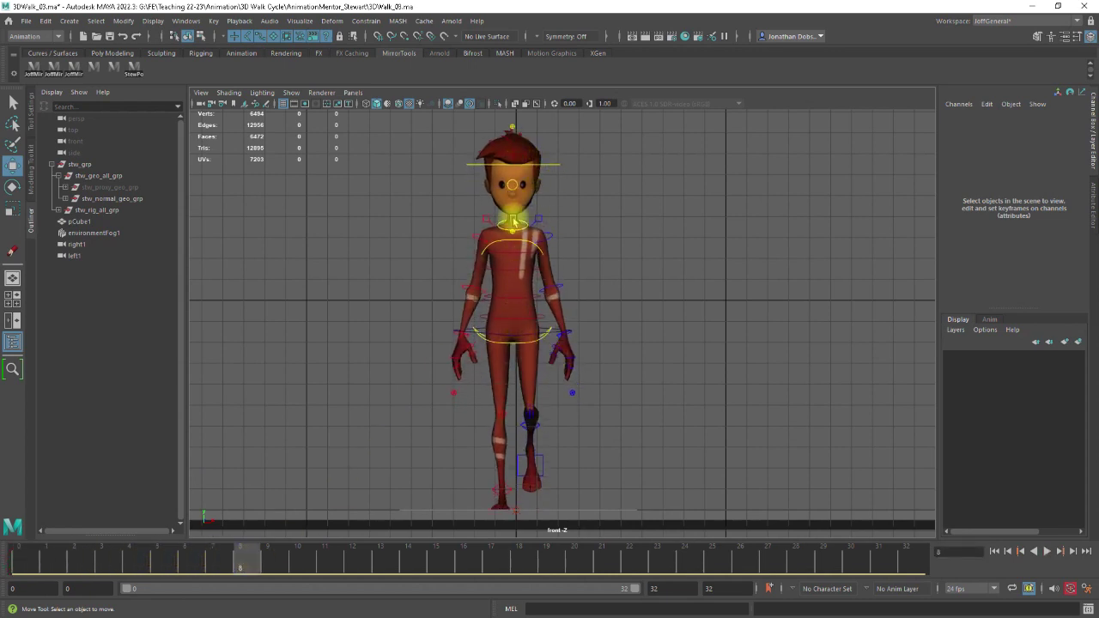
drag(249, 562, 685, 560)
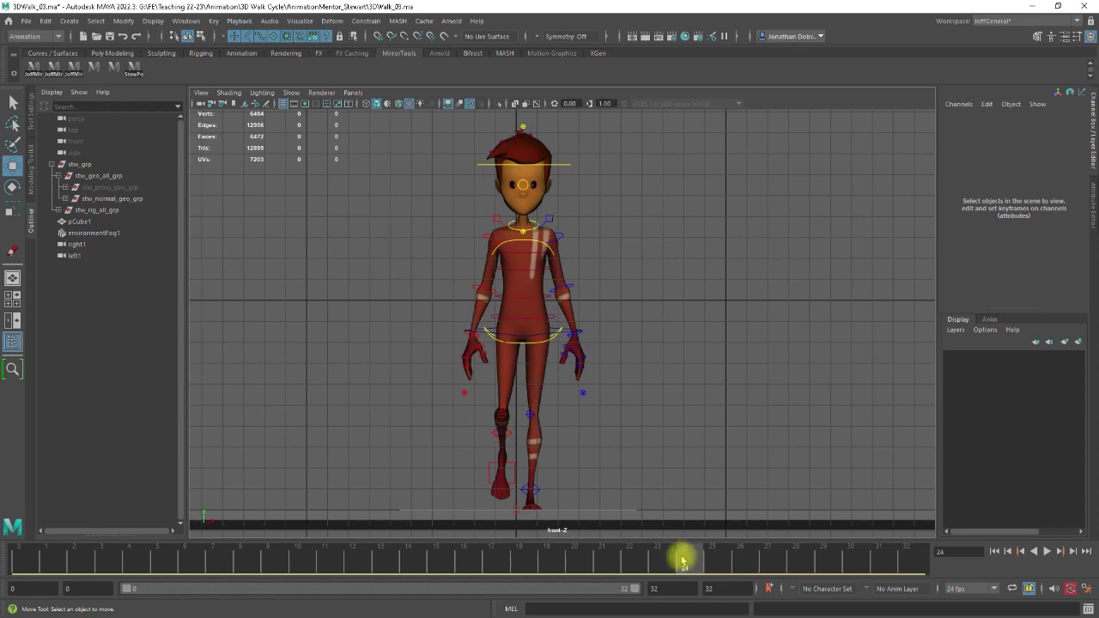
drag(691, 563, 871, 567)
click(1047, 551)
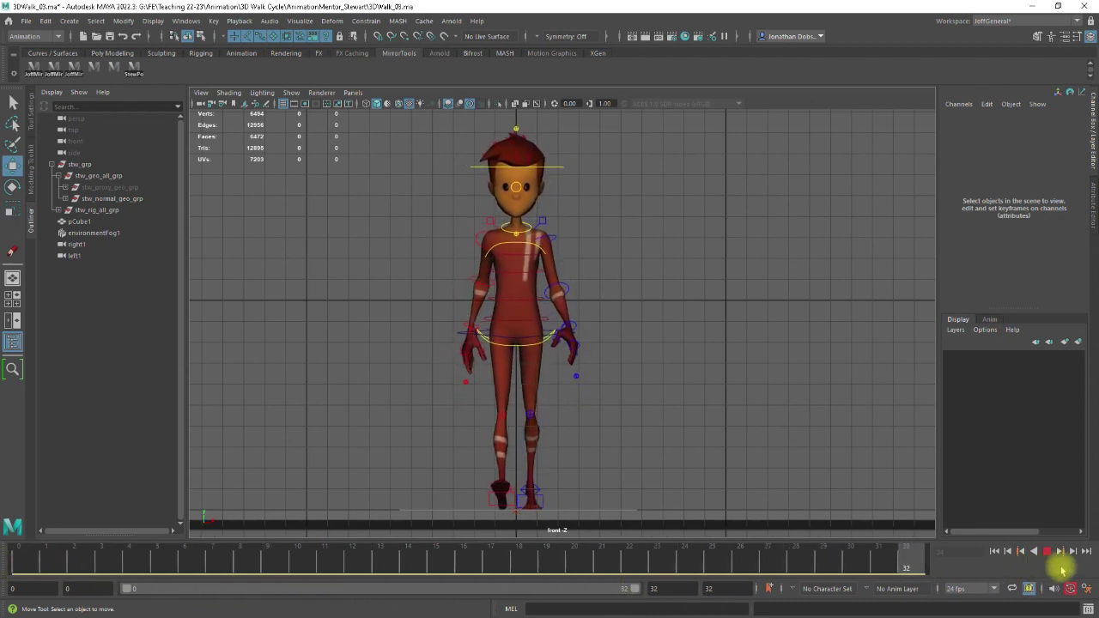
Step: Try tilting the COG control sideways around Z at frame 8 and undo the rotation
click(15, 569)
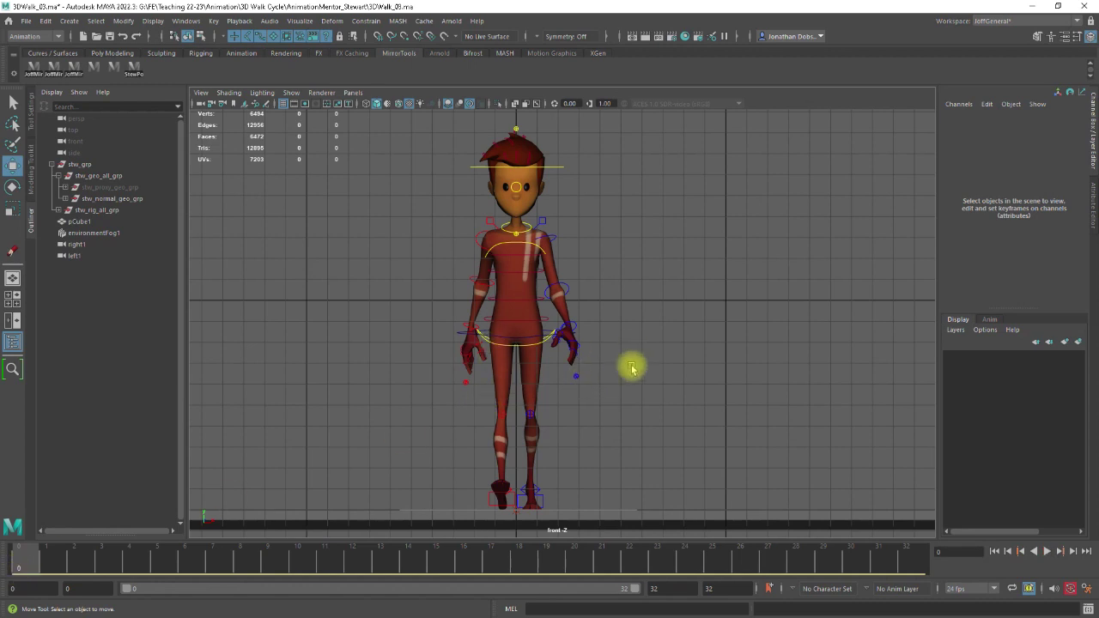
click(458, 337)
key(e)
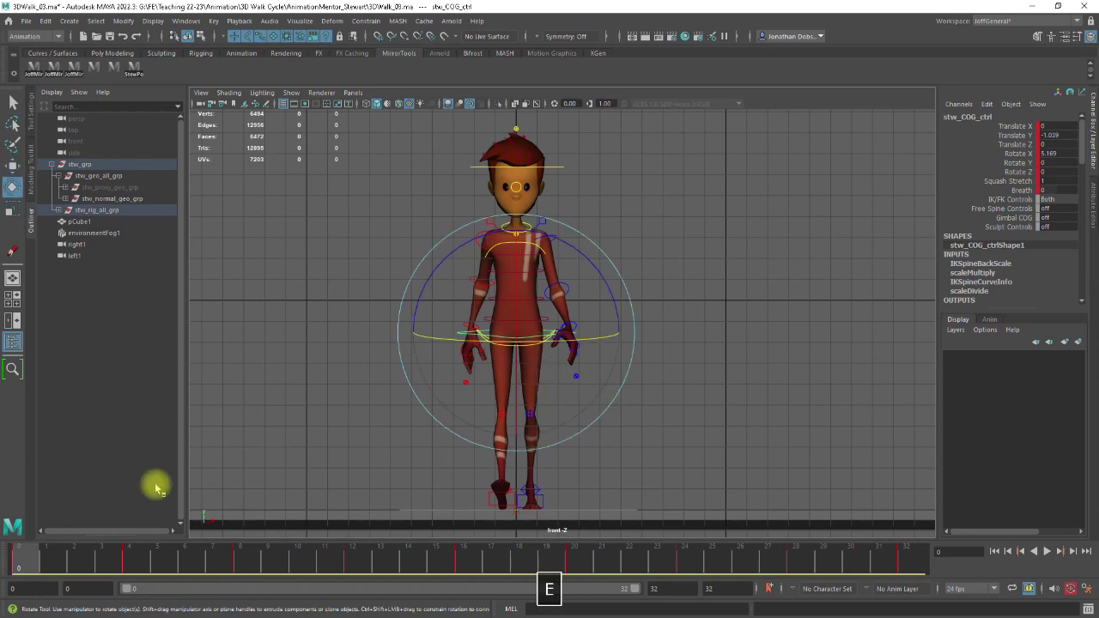
drag(26, 554, 80, 557)
drag(312, 559, 239, 564)
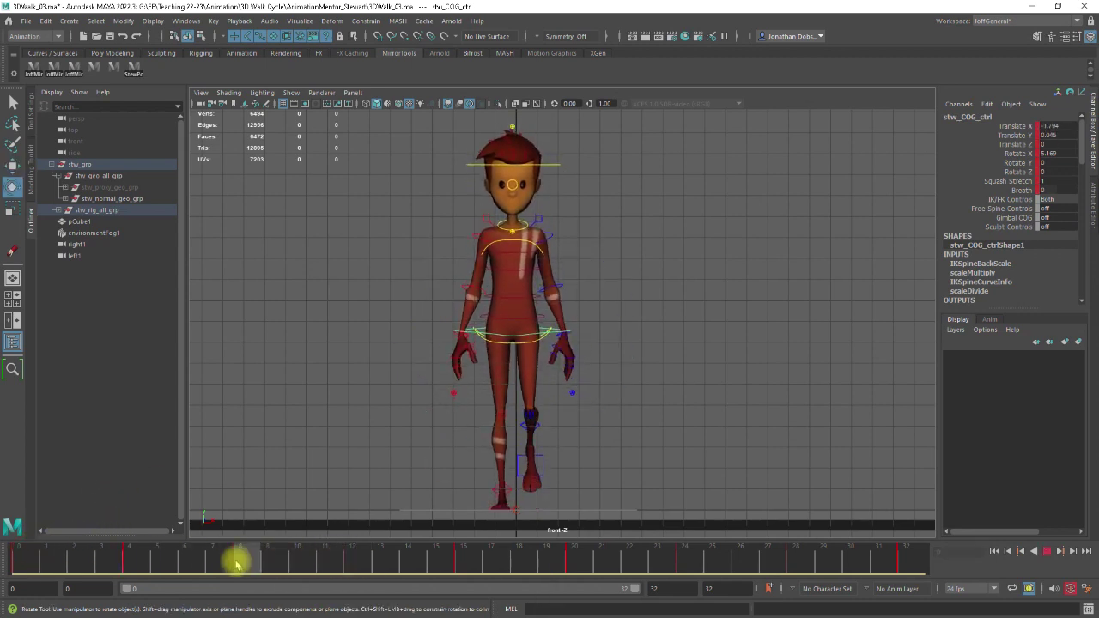
drag(607, 286, 607, 287)
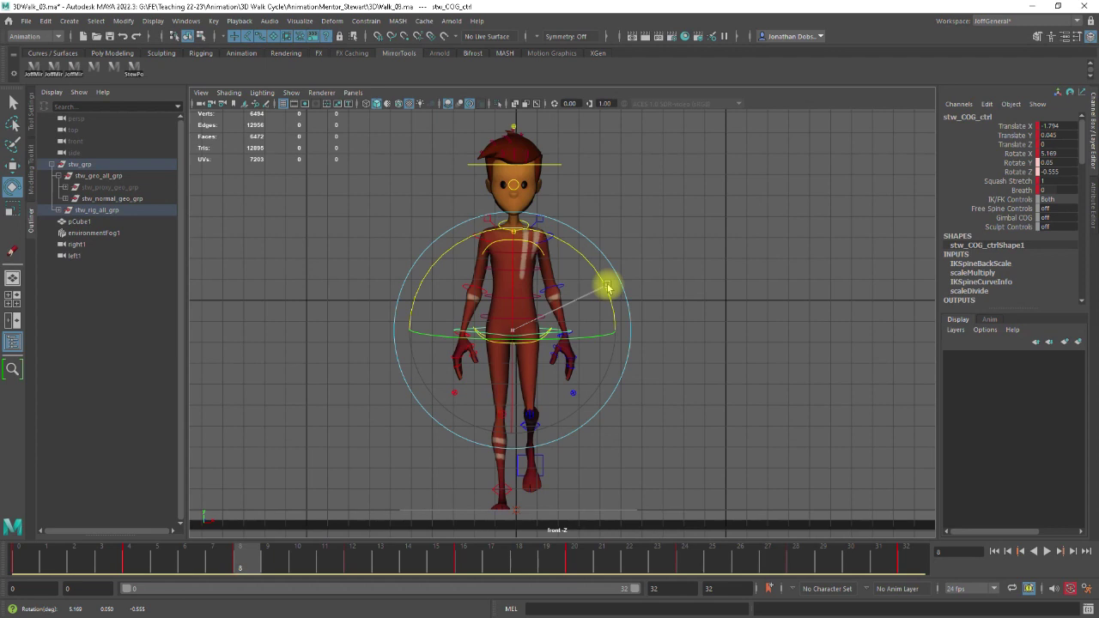
drag(607, 287, 603, 280)
key(ctrl+z)
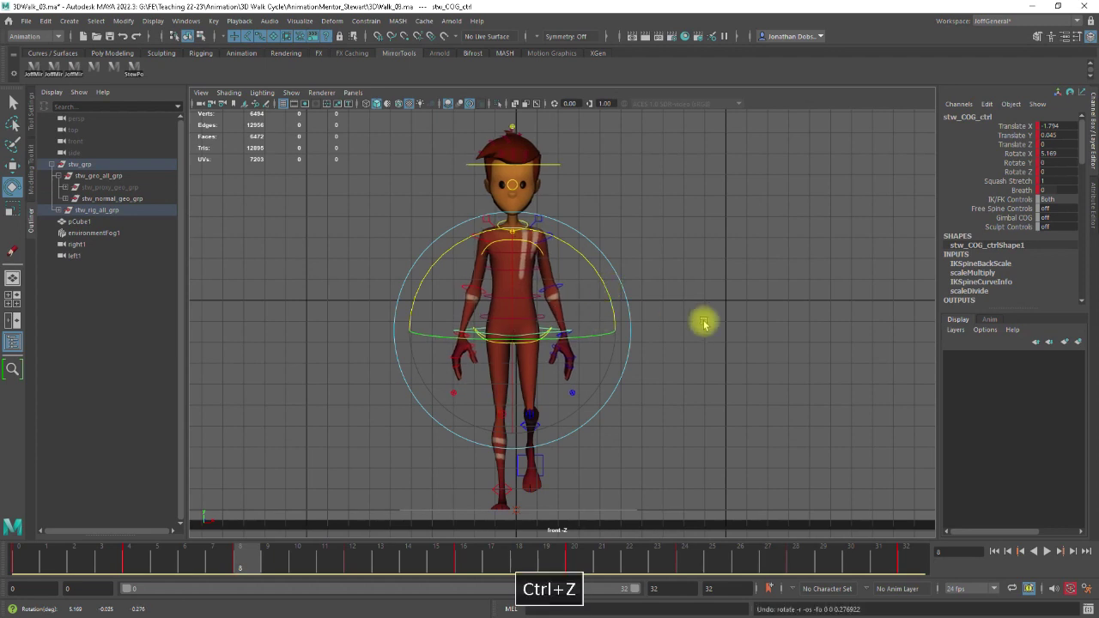
key(ctrl+z)
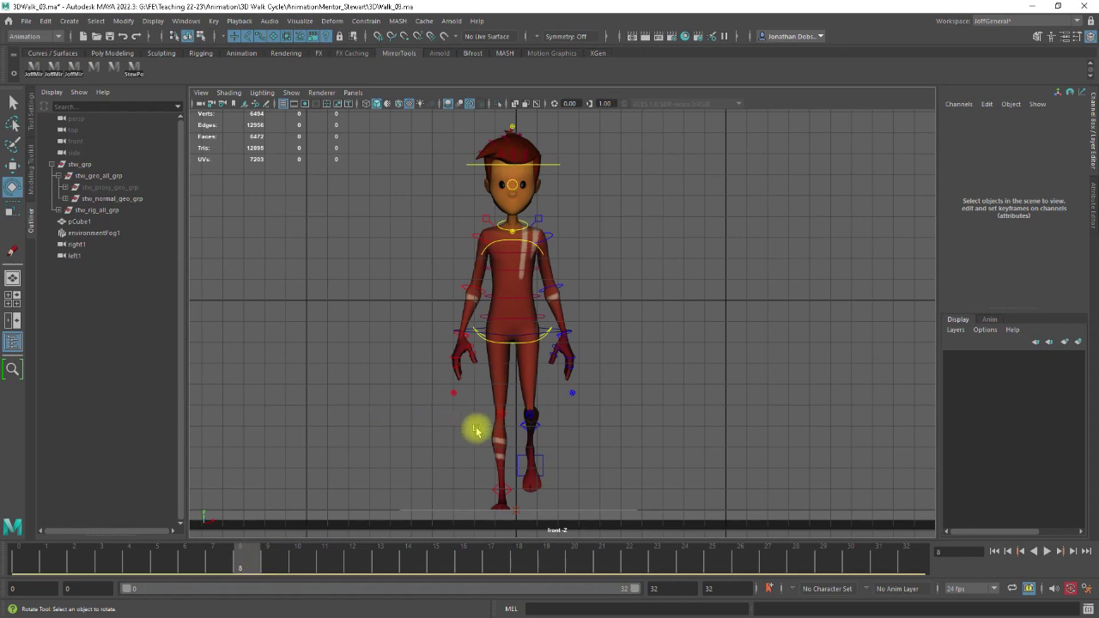
Step: In a full-size left side view, rotate the COG control to about 10° in Y at frame 0
key(space)
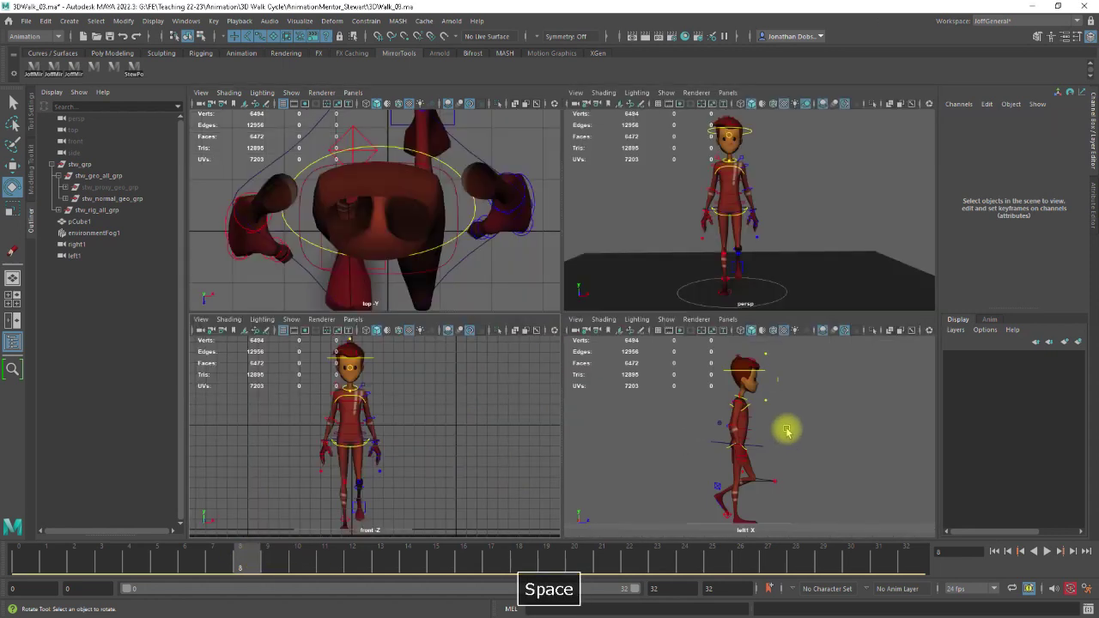
key(space)
alt+right_drag(656, 357, 704, 392)
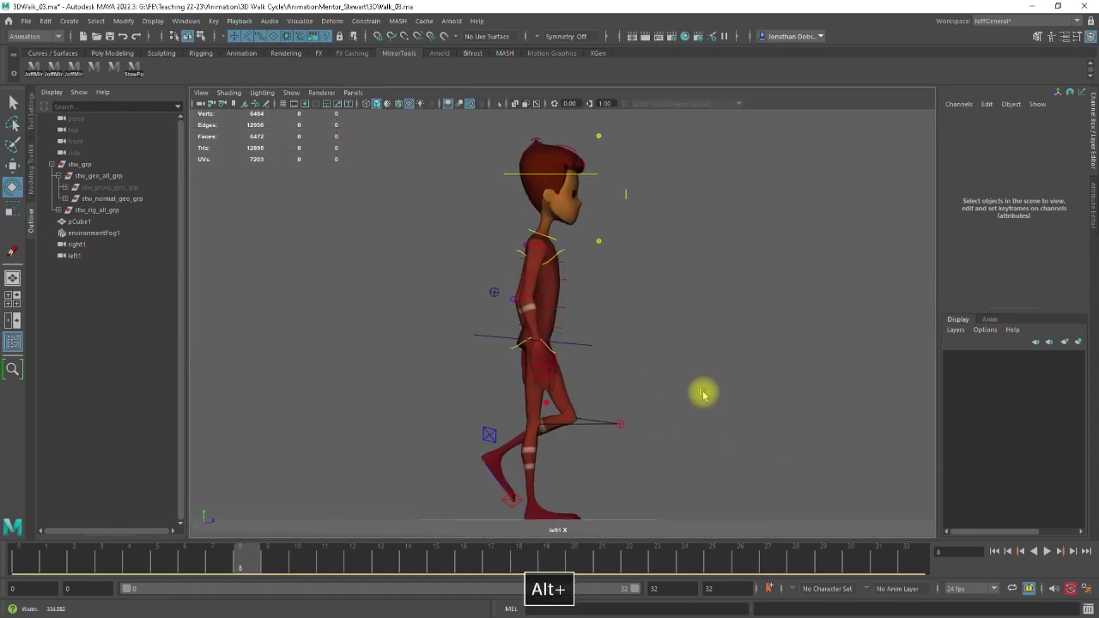
click(574, 356)
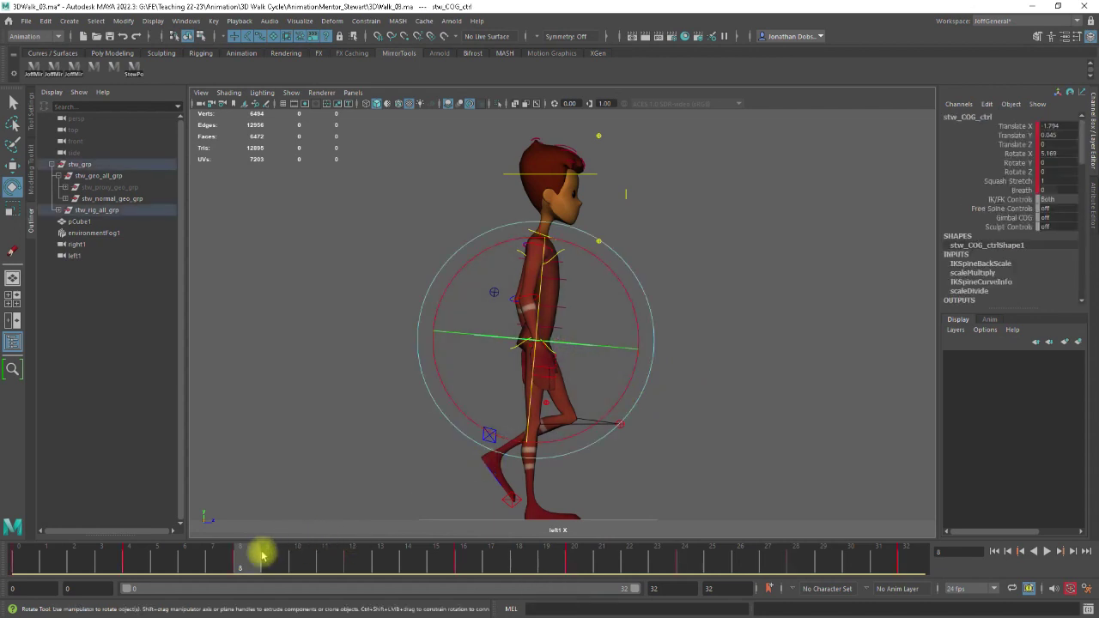
drag(138, 556, 18, 557)
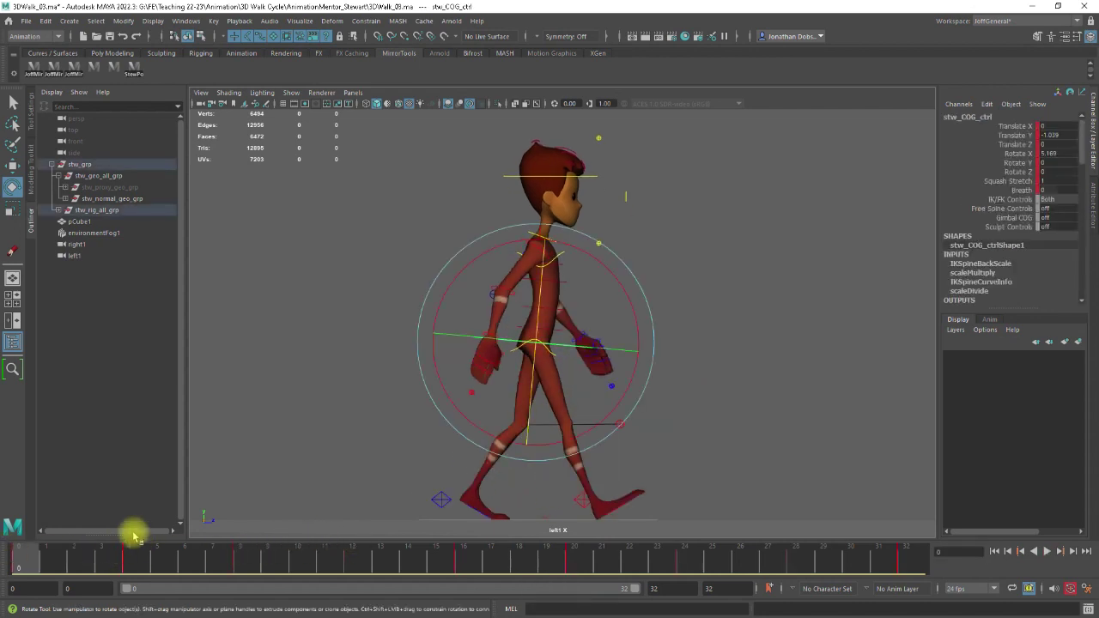
drag(587, 347, 592, 347)
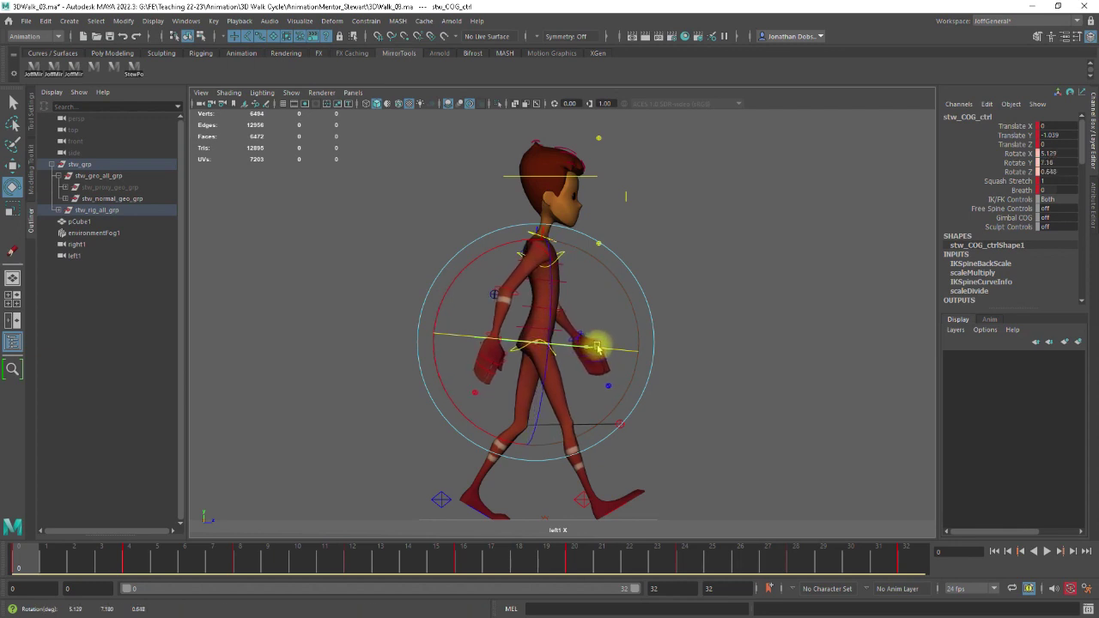
mouse_move(599, 346)
mouse_down()
mouse_move(582, 347)
mouse_move(601, 346)
mouse_up()
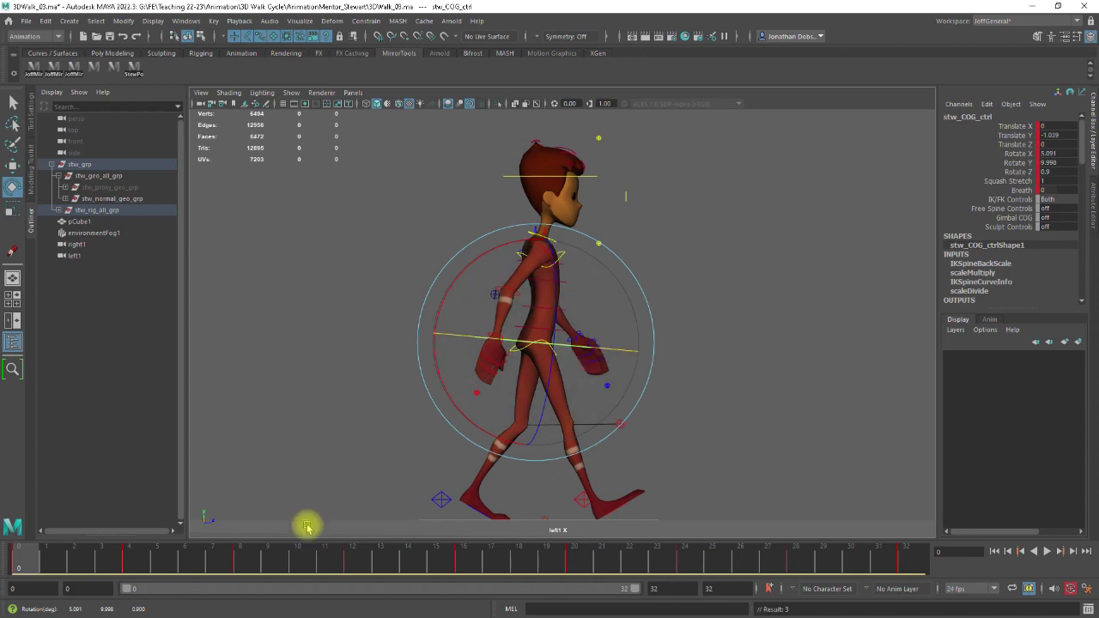
Step: Rotate the COG control the opposite way at frame 16, to about -6.7° in Y, and play the cycle
drag(27, 560, 468, 570)
drag(627, 352, 622, 352)
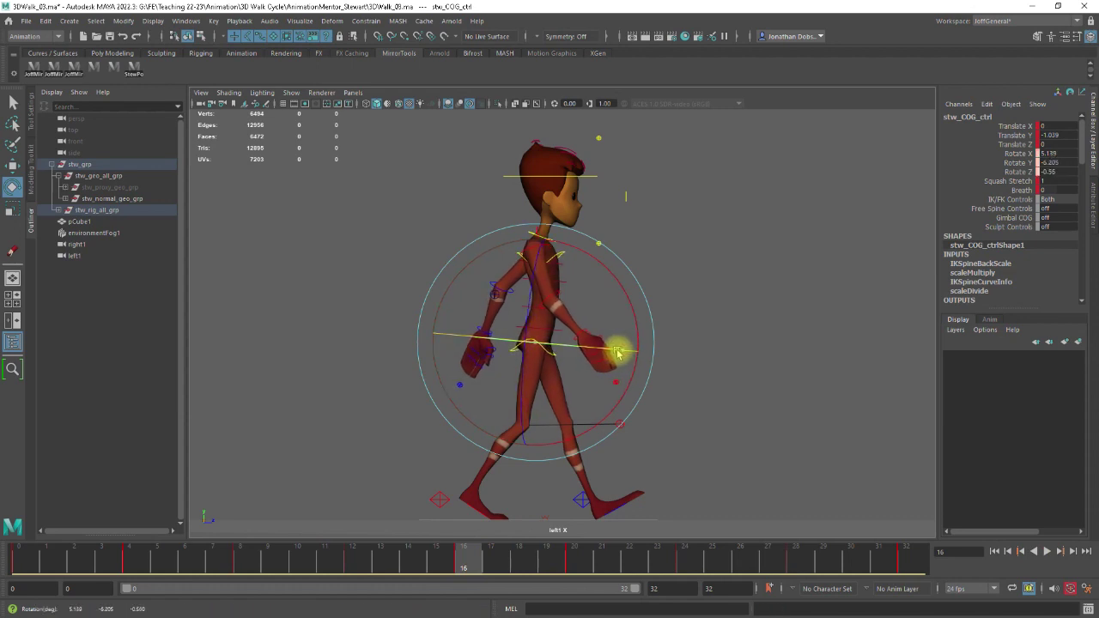
key(alt+v)
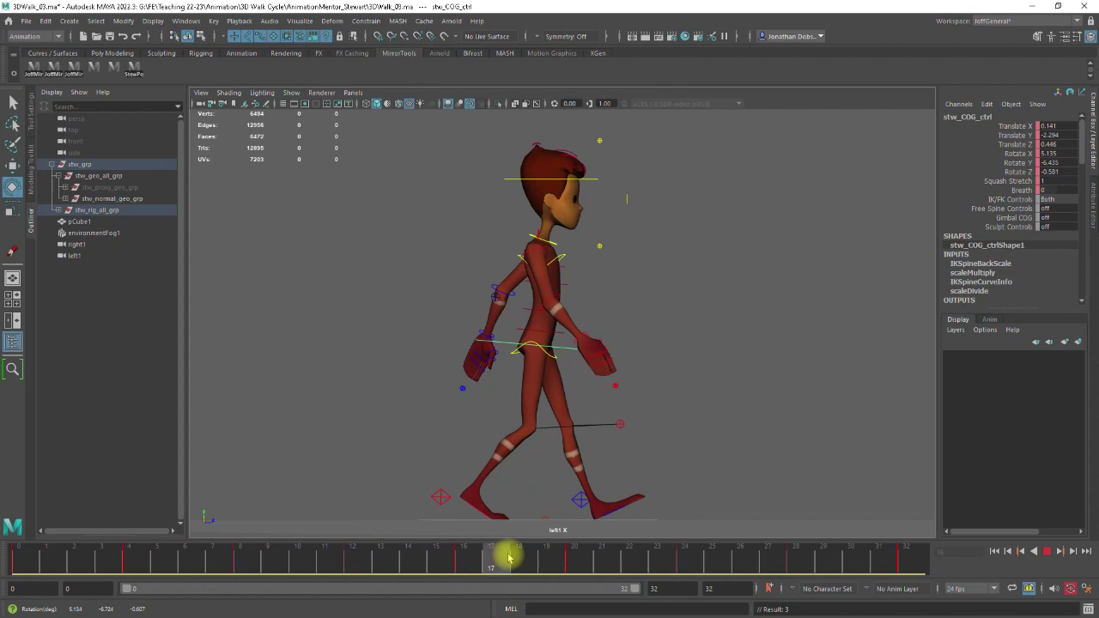
key(alt+v)
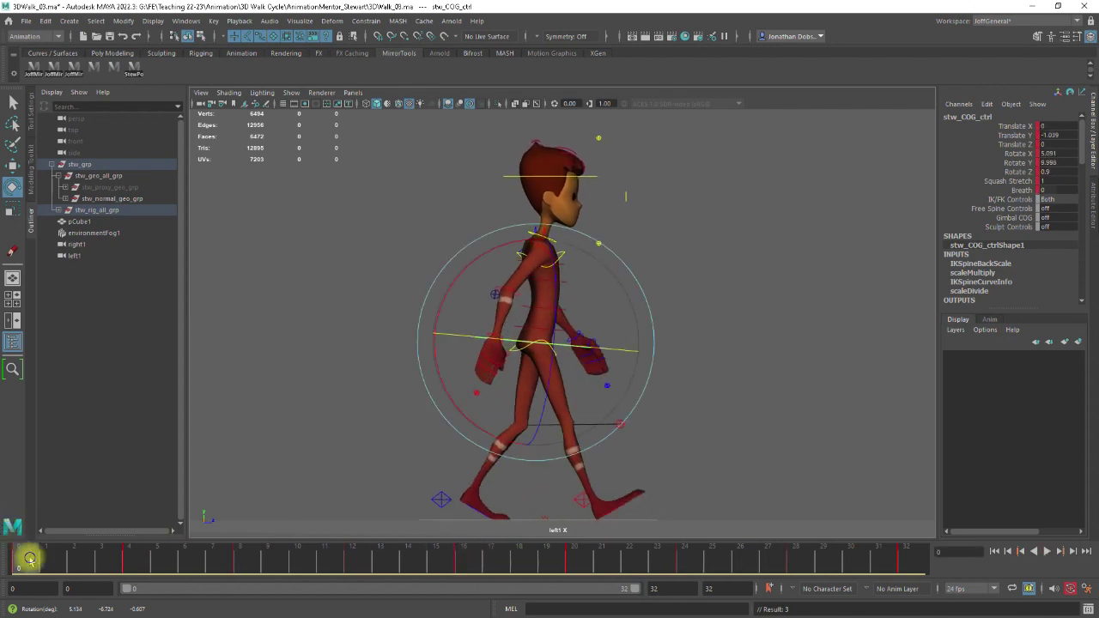
Step: Copy the COG control's key at frame 0 and paste it at frame 32
right_click(30, 558)
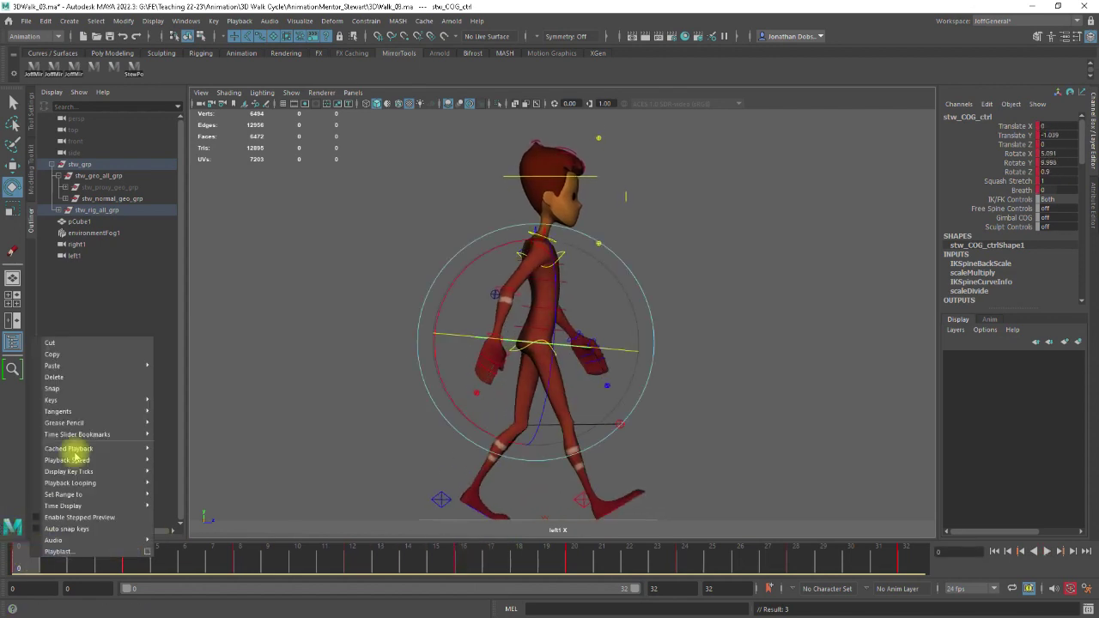
click(90, 354)
drag(29, 557, 908, 559)
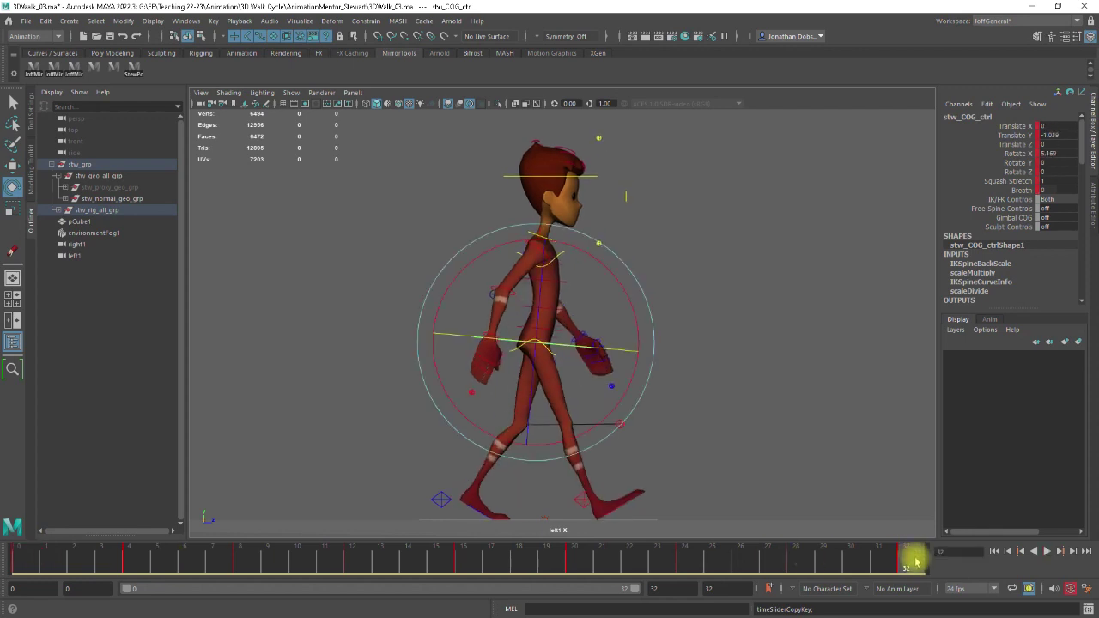
right_click(908, 559)
mouse_move(940, 369)
click(893, 366)
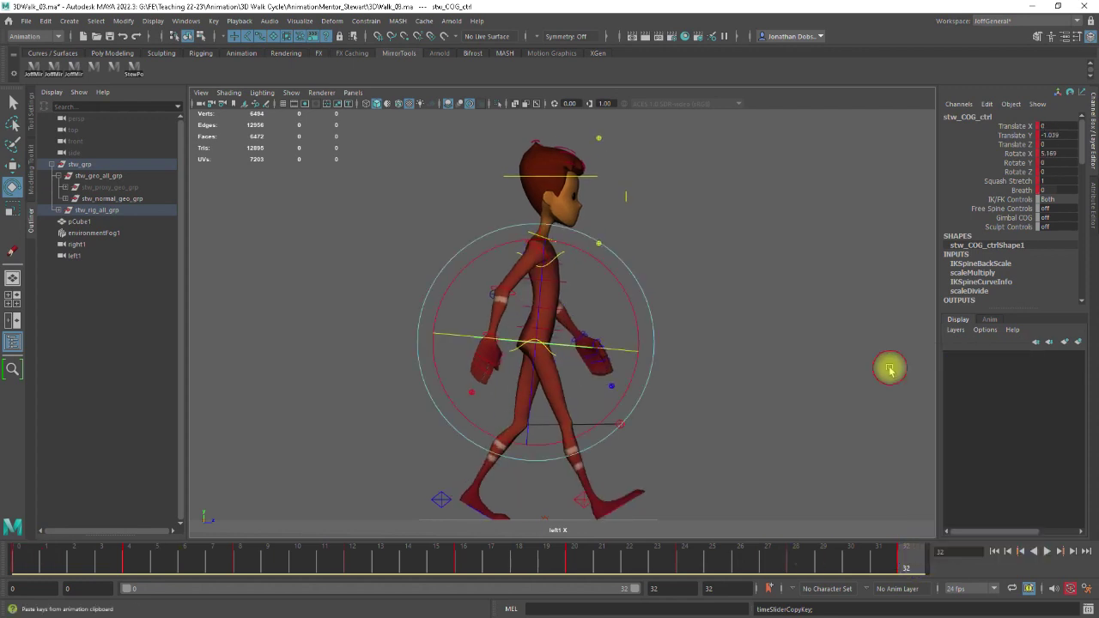
Step: Deselect the COG control and play the cycle from frame 0, checking the body rotation in the side and front views
drag(889, 562, 40, 601)
click(691, 478)
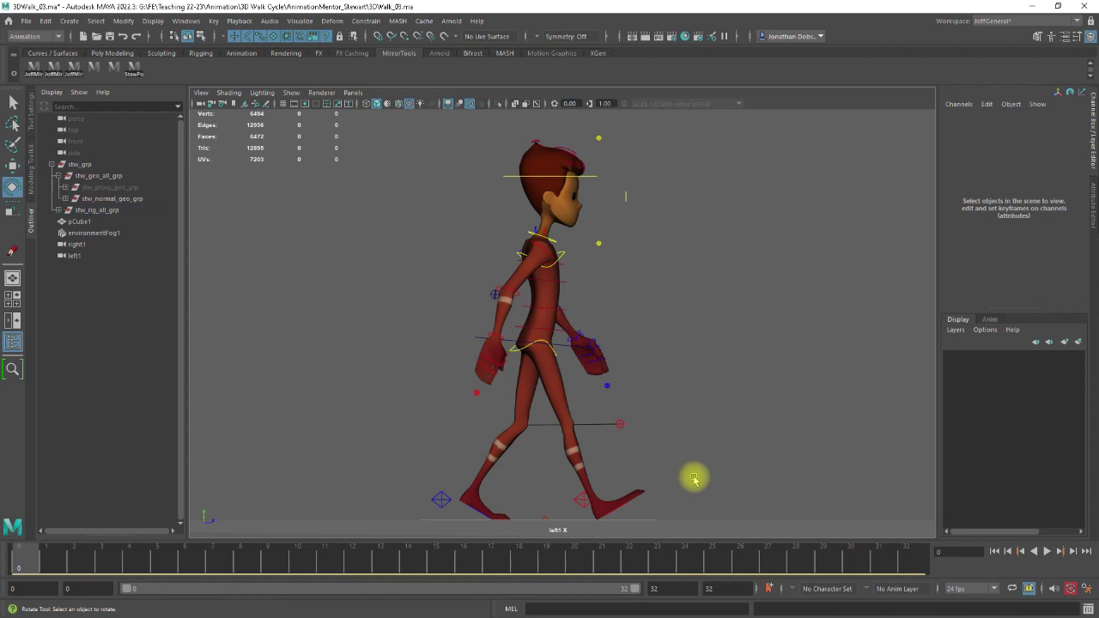
key(alt+v)
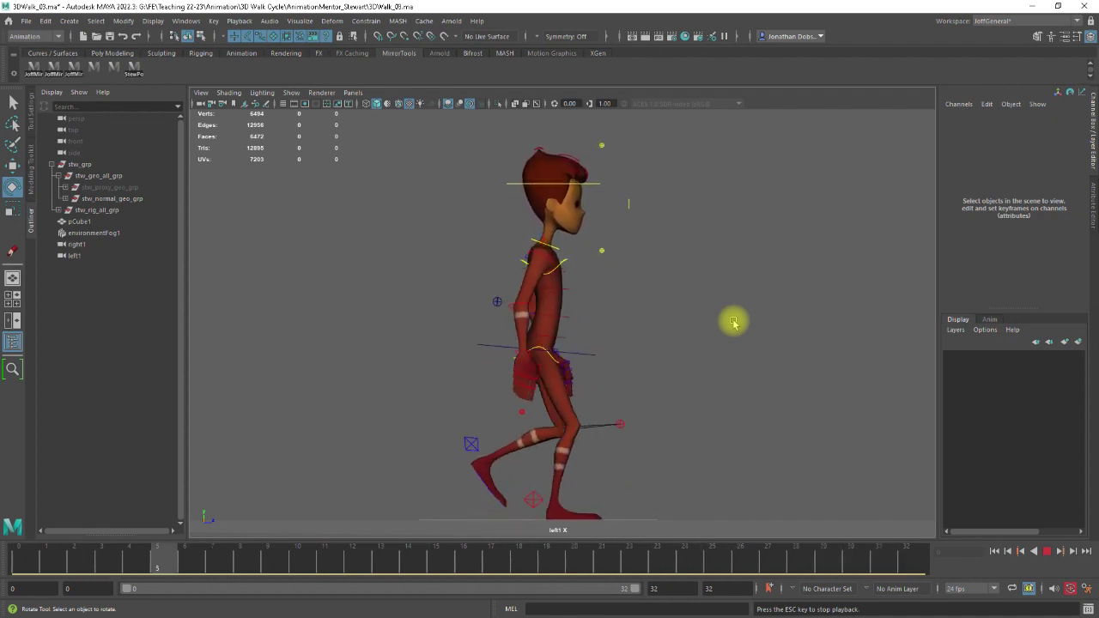
key(space)
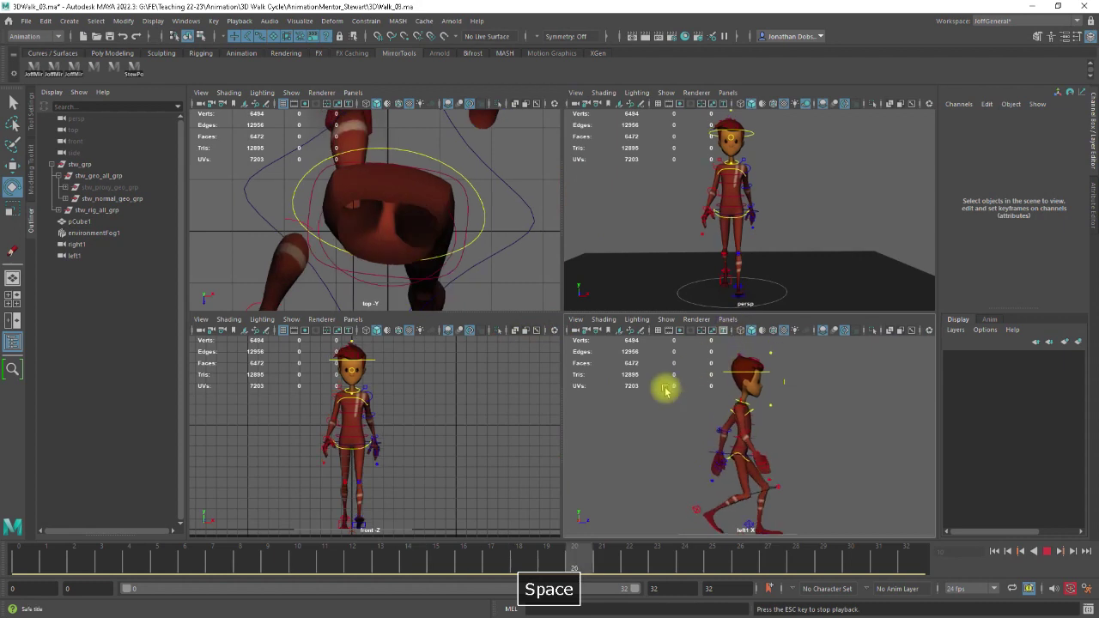
key(space)
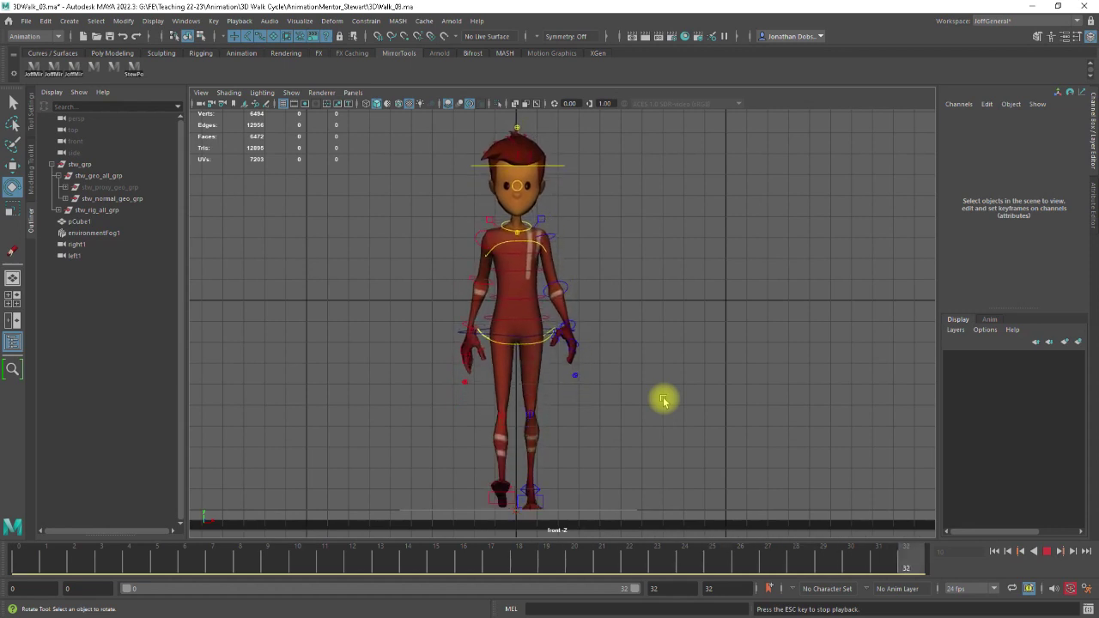
Step: Examine the playing walk cycle from behind and from the front in a full-size perspective view, and stop playback
key(space)
click(805, 258)
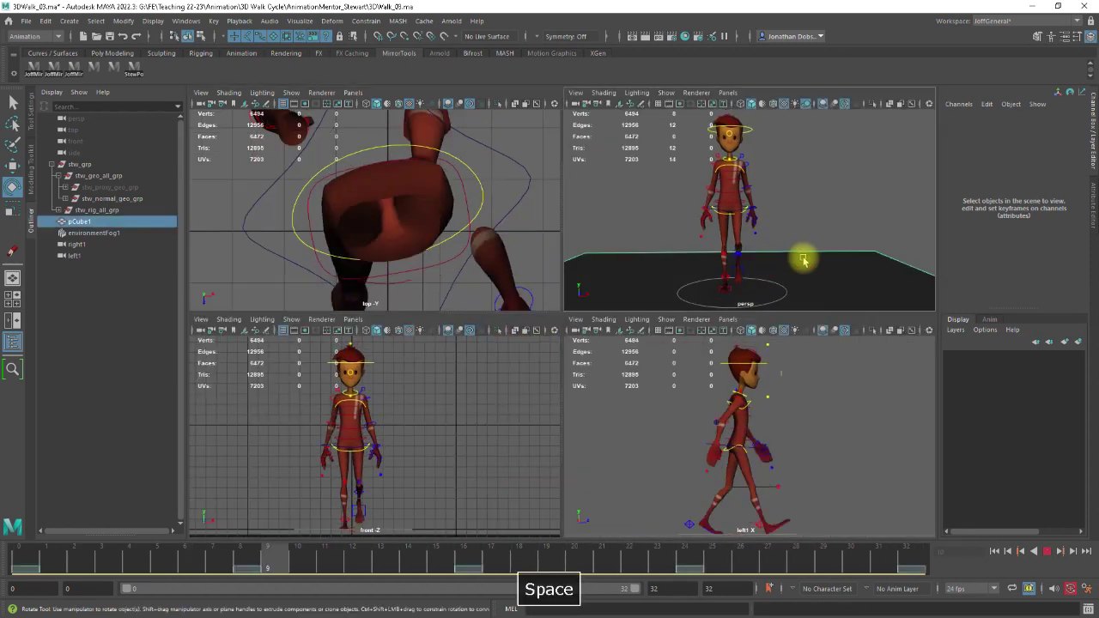
key(space)
alt+drag(669, 368, 668, 418)
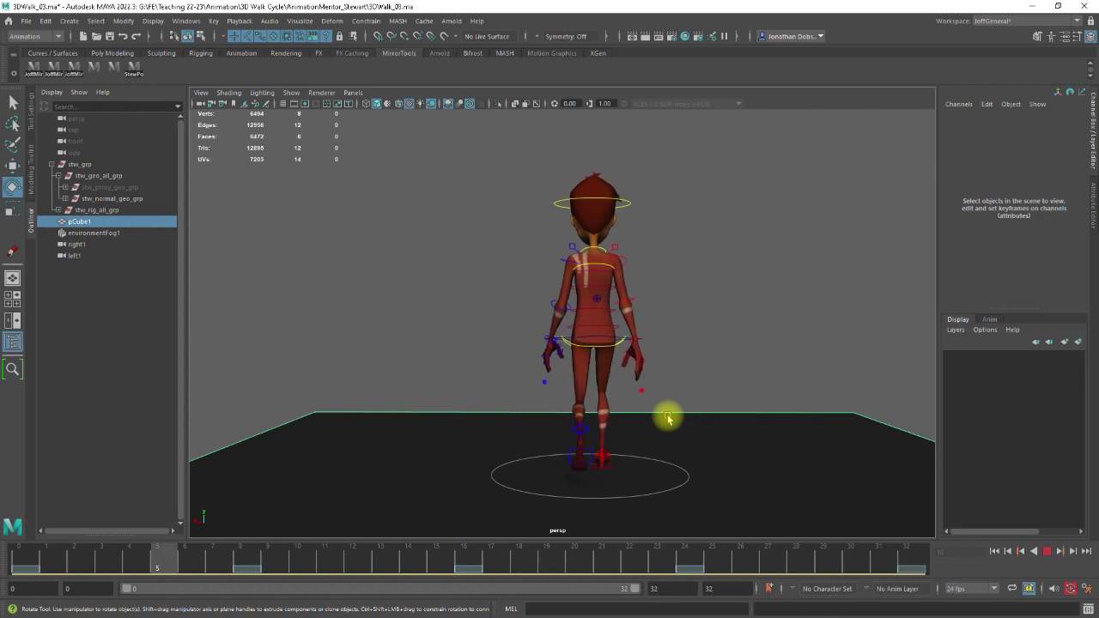
alt+drag(456, 392, 704, 392)
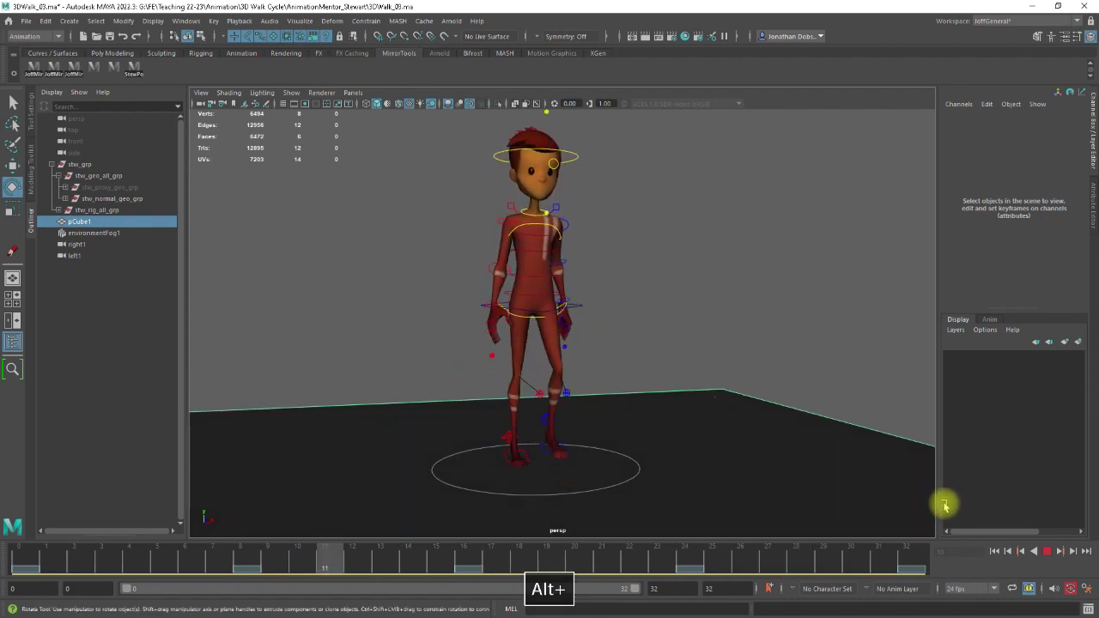
click(1047, 552)
Step: Select the COG control to check its rotation around frame 0, deselect it and inspect the frame 0 pose from the front
drag(362, 555, 13, 554)
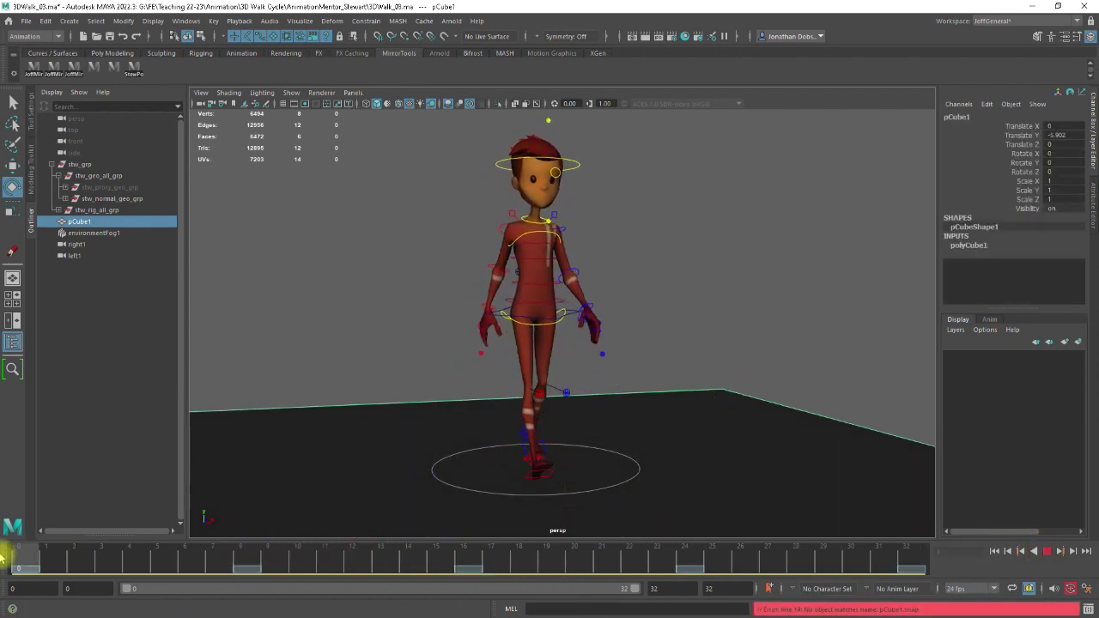
click(638, 355)
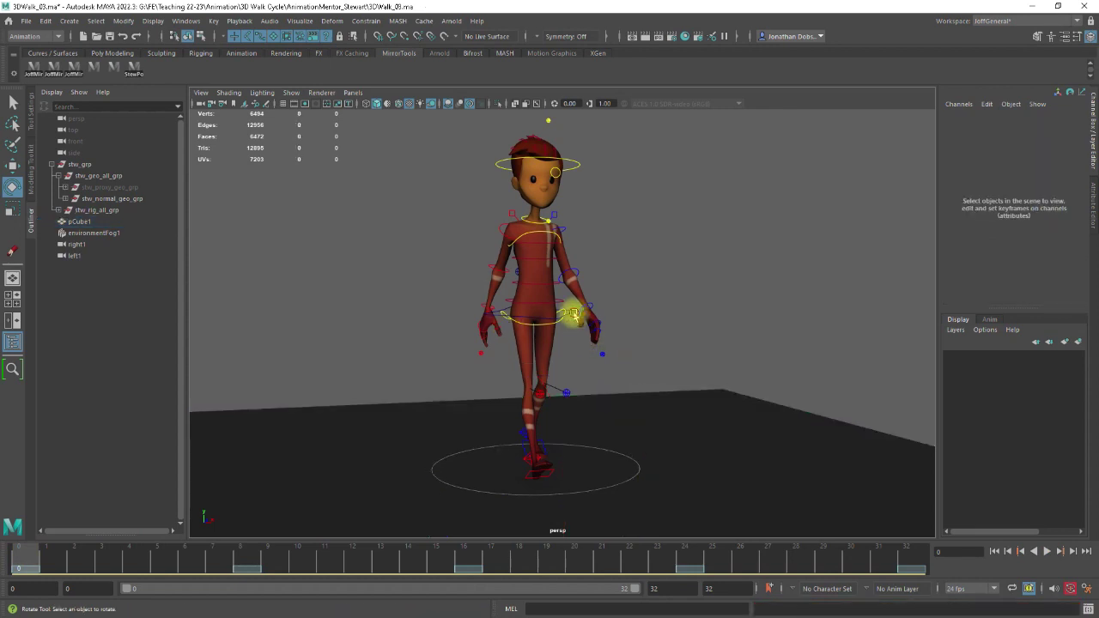
click(570, 319)
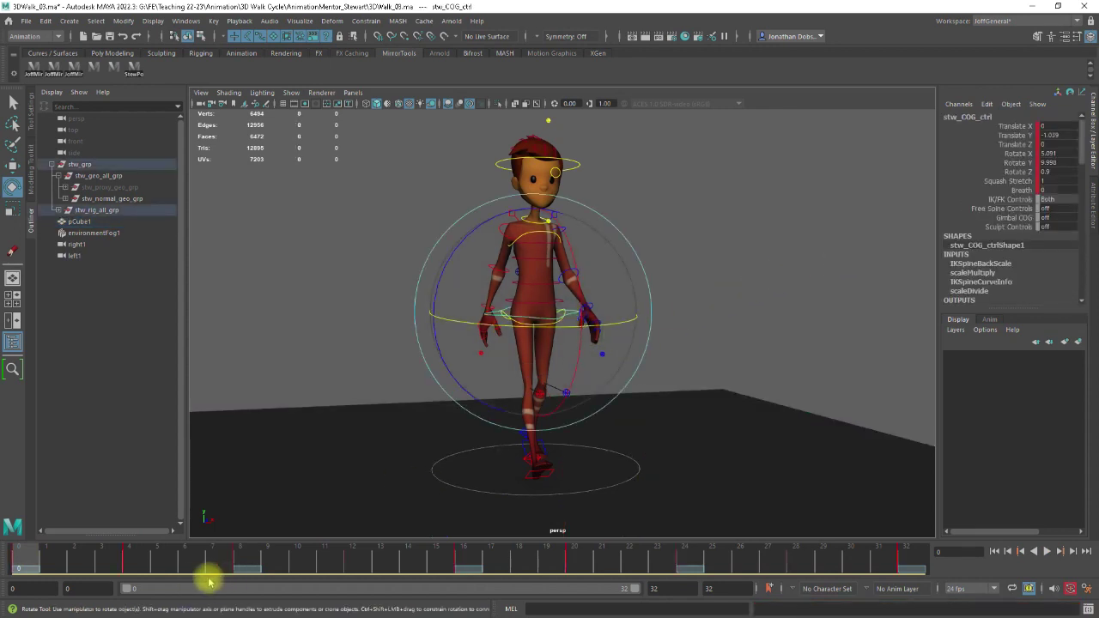
drag(50, 556, 8, 559)
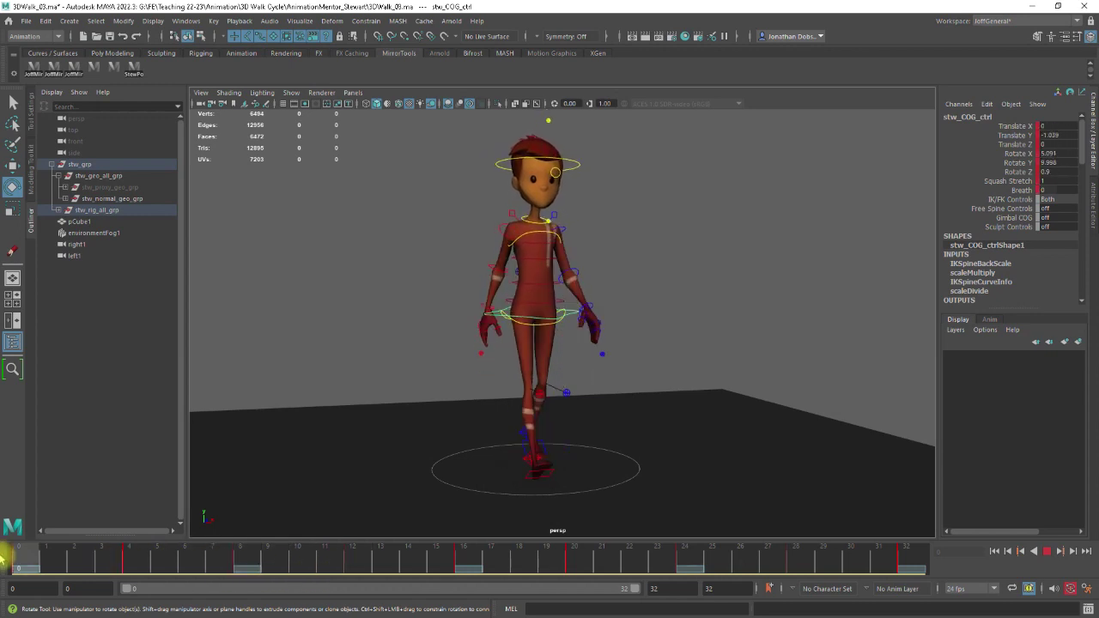
click(738, 296)
alt+drag(729, 321, 690, 353)
mouse_move(26, 559)
mouse_down()
mouse_move(86, 554)
mouse_move(19, 559)
mouse_up()
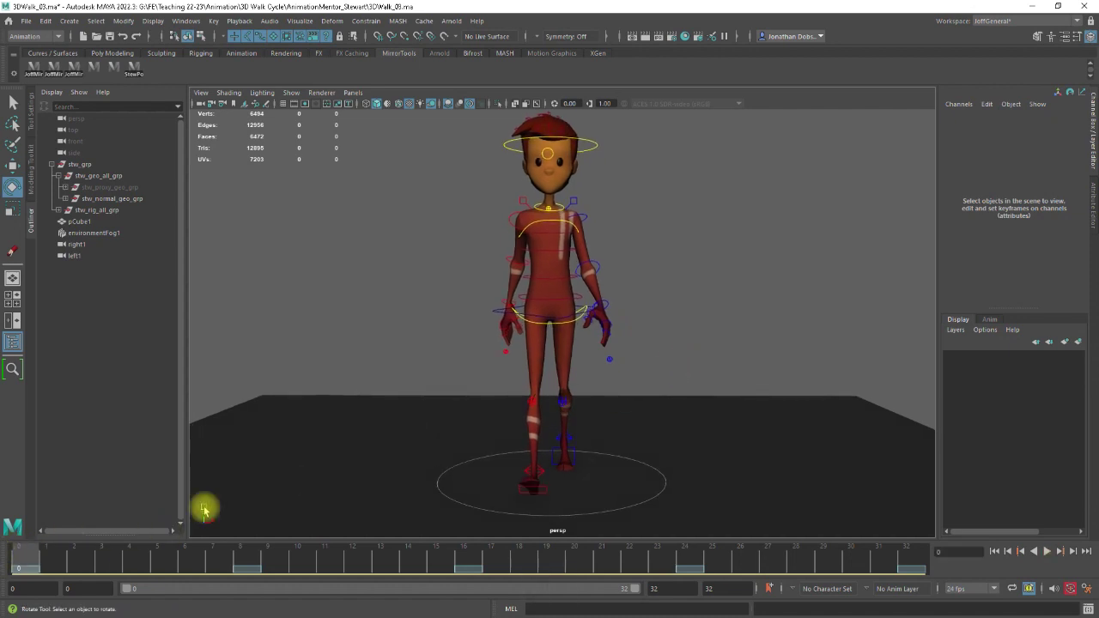
Step: Try tilting the COG control sideways to about -1° in Z at frame 0 and undo the rotations
click(493, 311)
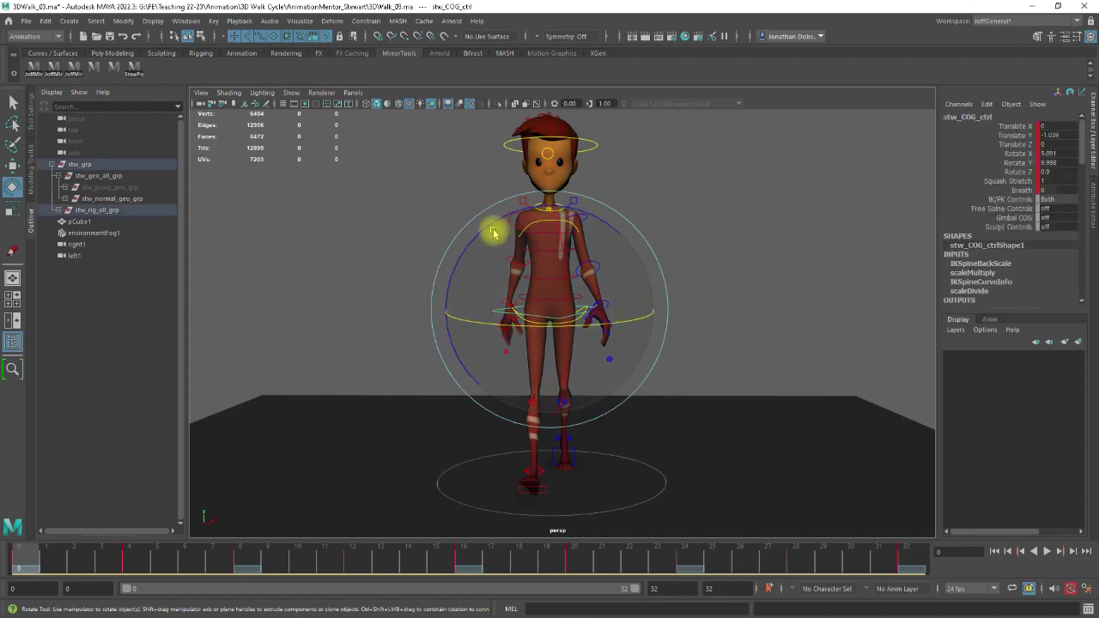
drag(493, 232, 489, 224)
key(ctrl+z)
key(ctrl+z)
key(ctrl+z)
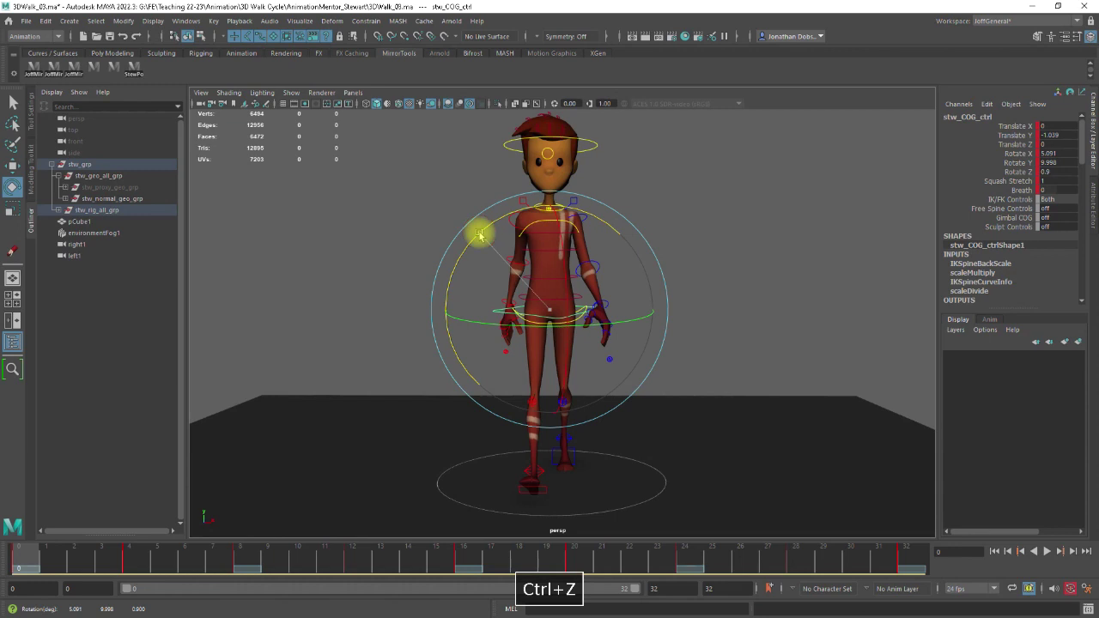
drag(479, 234, 482, 233)
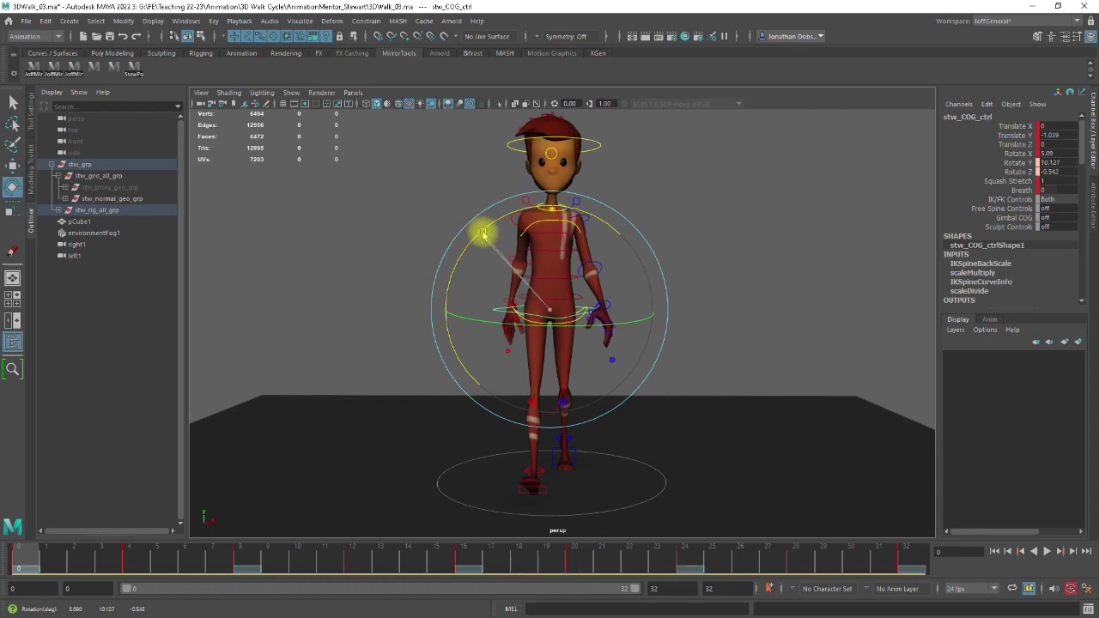
drag(482, 232, 484, 234)
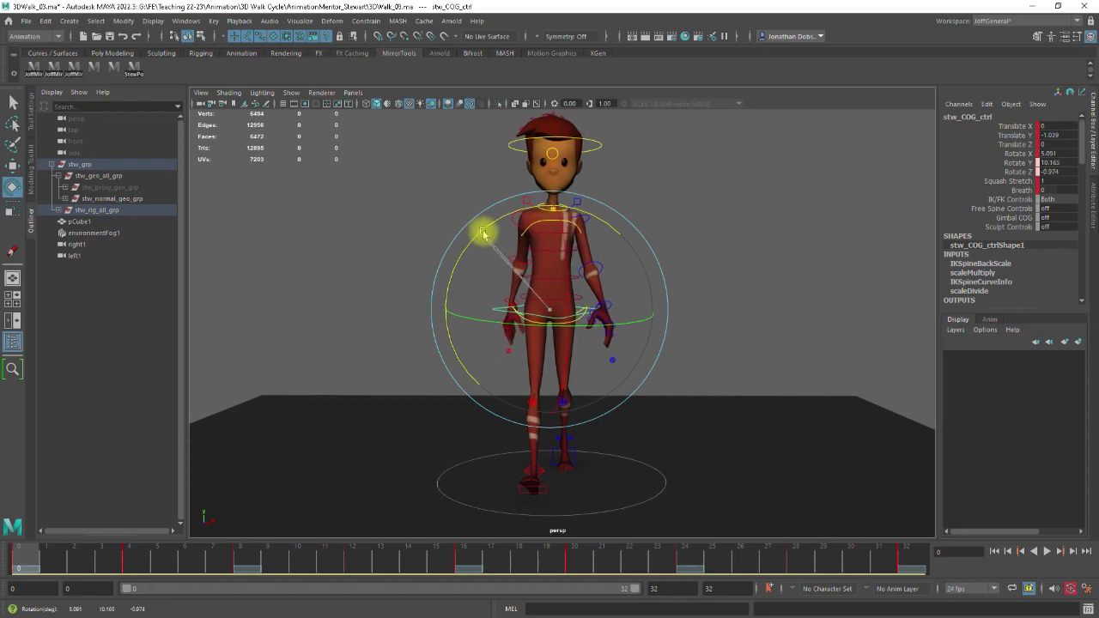
key(ctrl+z)
alt+drag(619, 332, 817, 360)
alt+drag(535, 300, 523, 304)
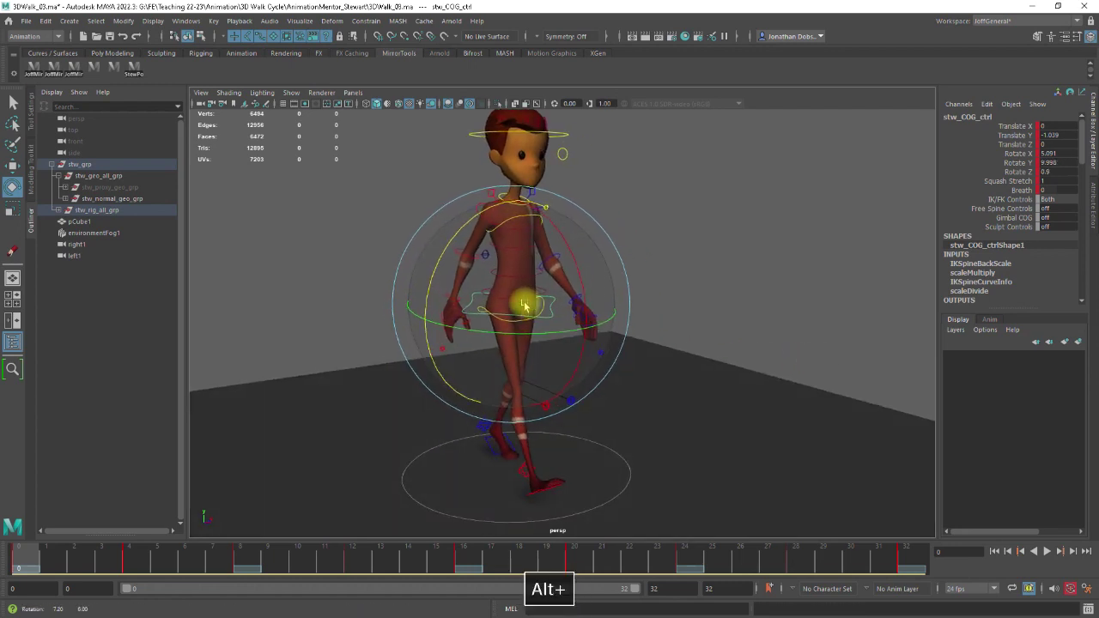
Step: Tilt the COG control sideways at frame 0 to about -0.88° in Rotate Z
drag(433, 275, 435, 273)
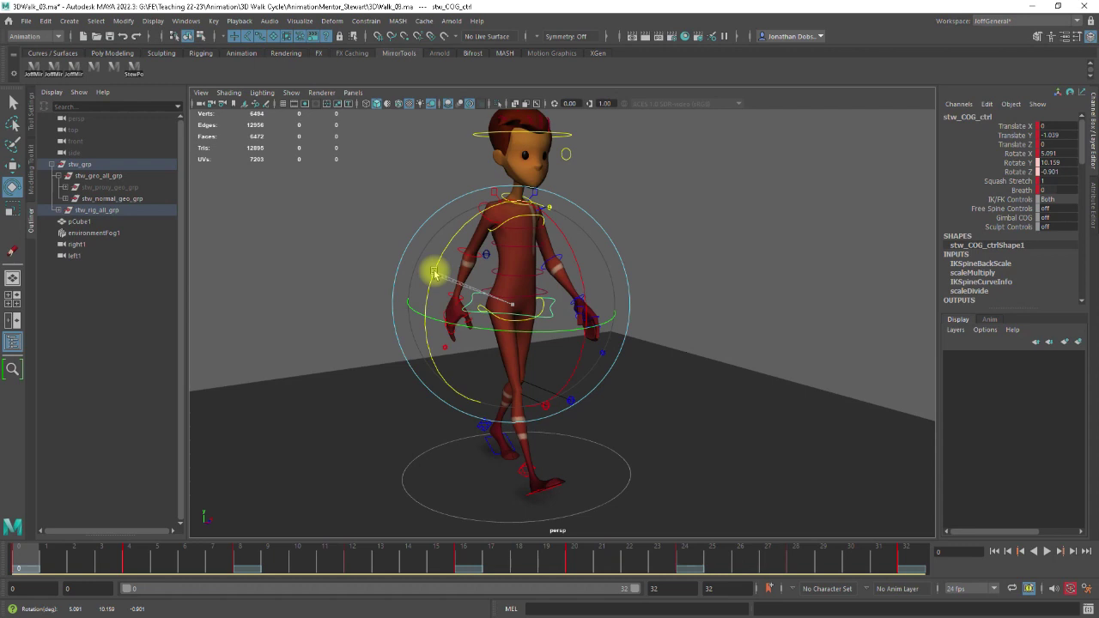
key(ctrl+z)
alt+drag(729, 294, 674, 288)
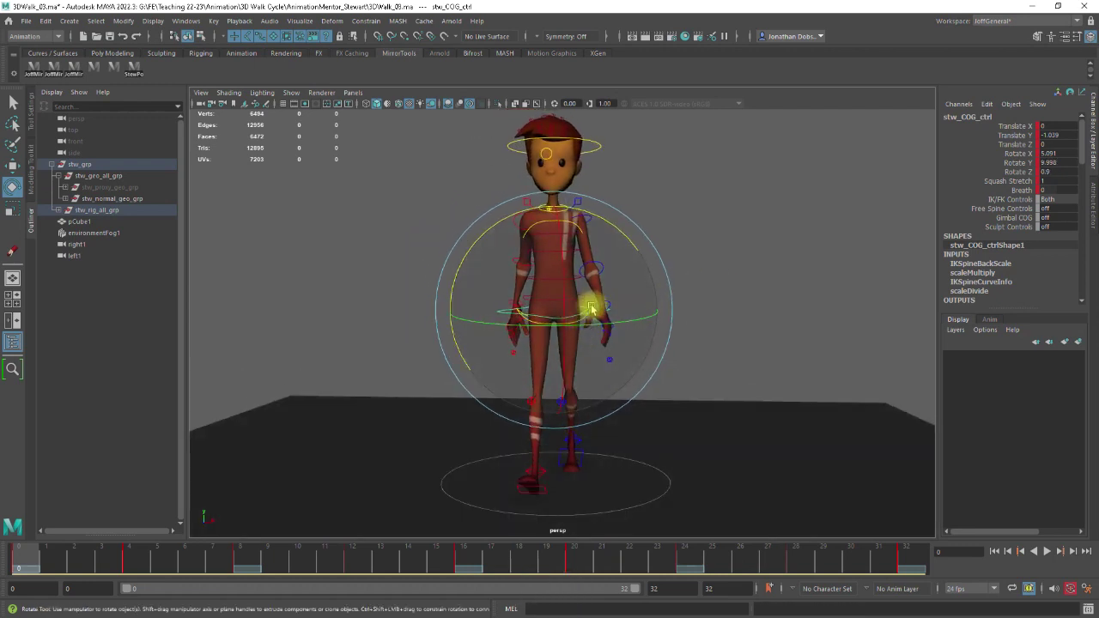
drag(491, 228, 496, 228)
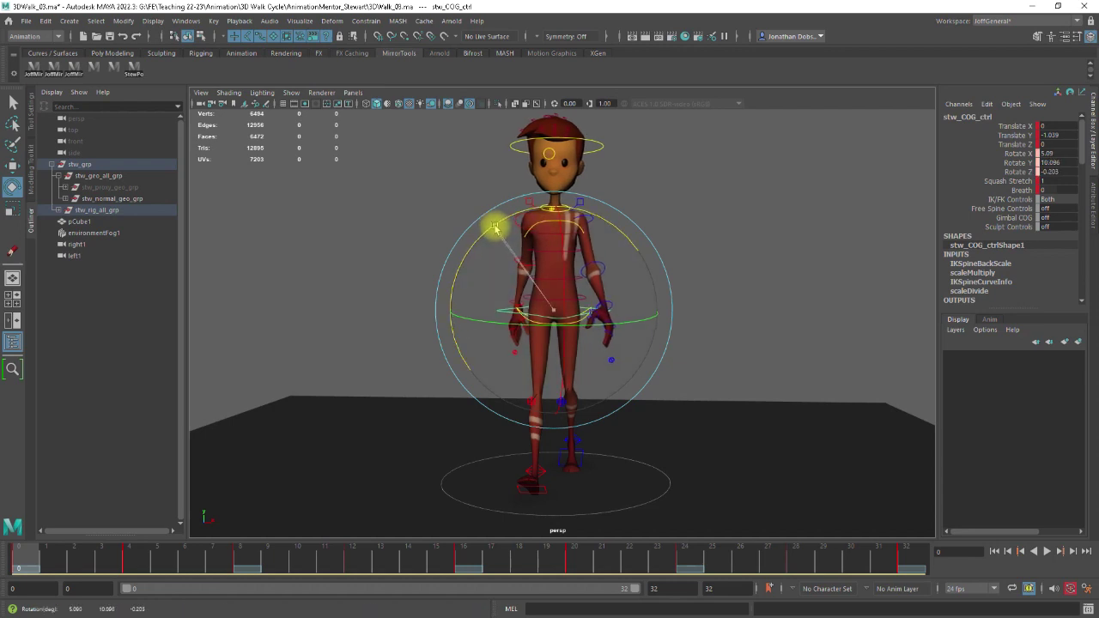
drag(495, 226, 496, 228)
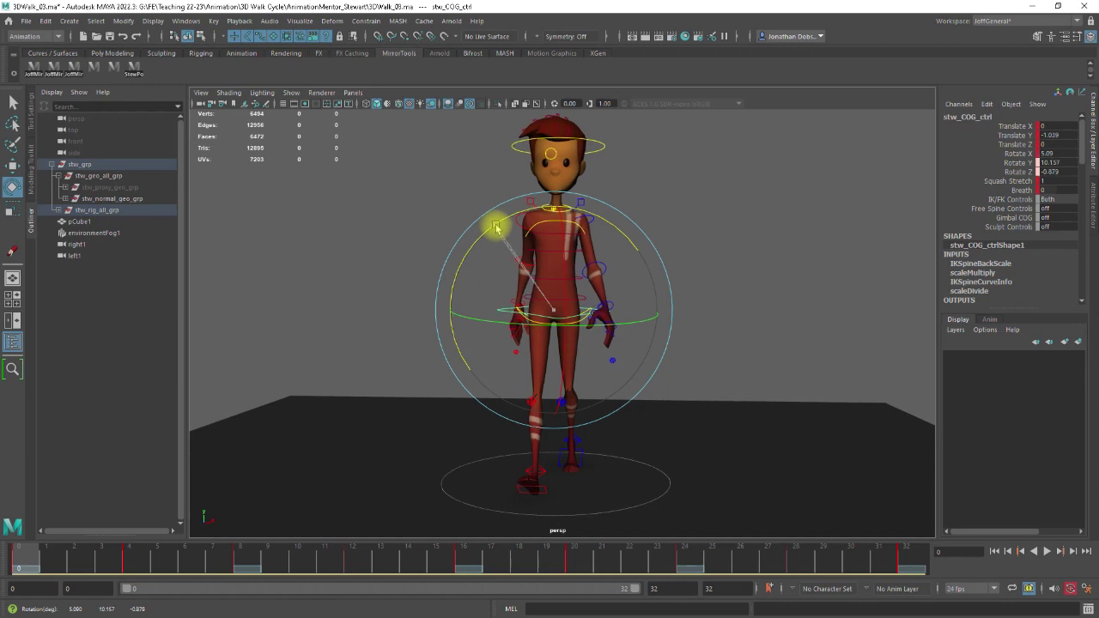
mouse_move(618, 300)
alt+mouse_down()
mouse_move(635, 304)
mouse_move(621, 309)
mouse_move(661, 306)
mouse_move(623, 312)
mouse_move(682, 306)
mouse_move(624, 306)
alt+mouse_up()
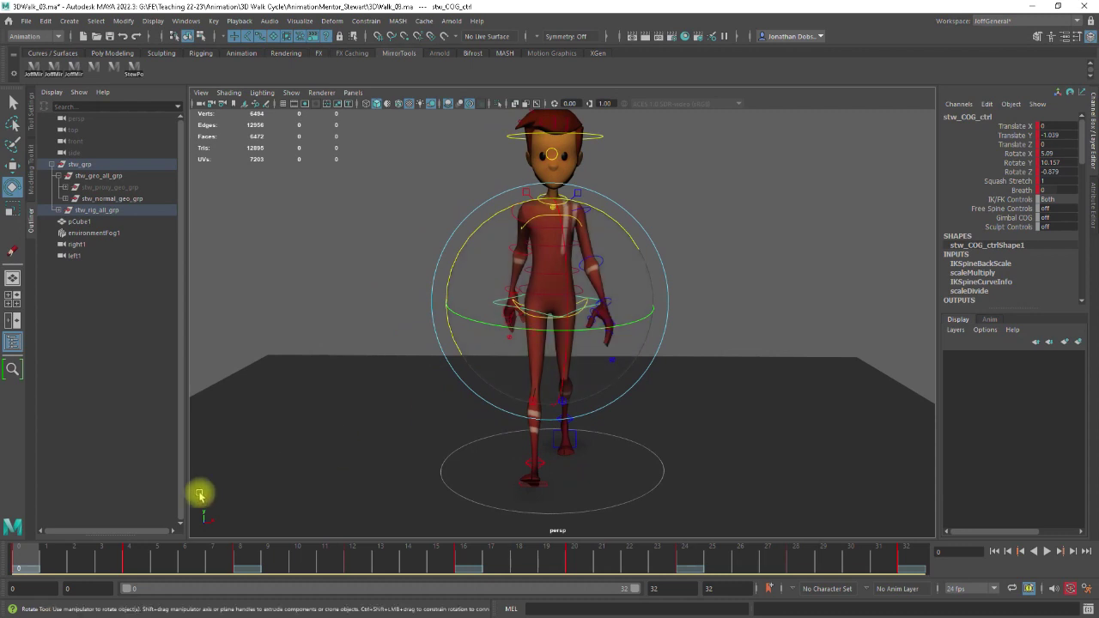
Step: Tilt the COG control the opposite way at frame 16, to about 0.57° in Rotate Z, and key its rotation
drag(36, 558, 464, 559)
drag(632, 332, 652, 276)
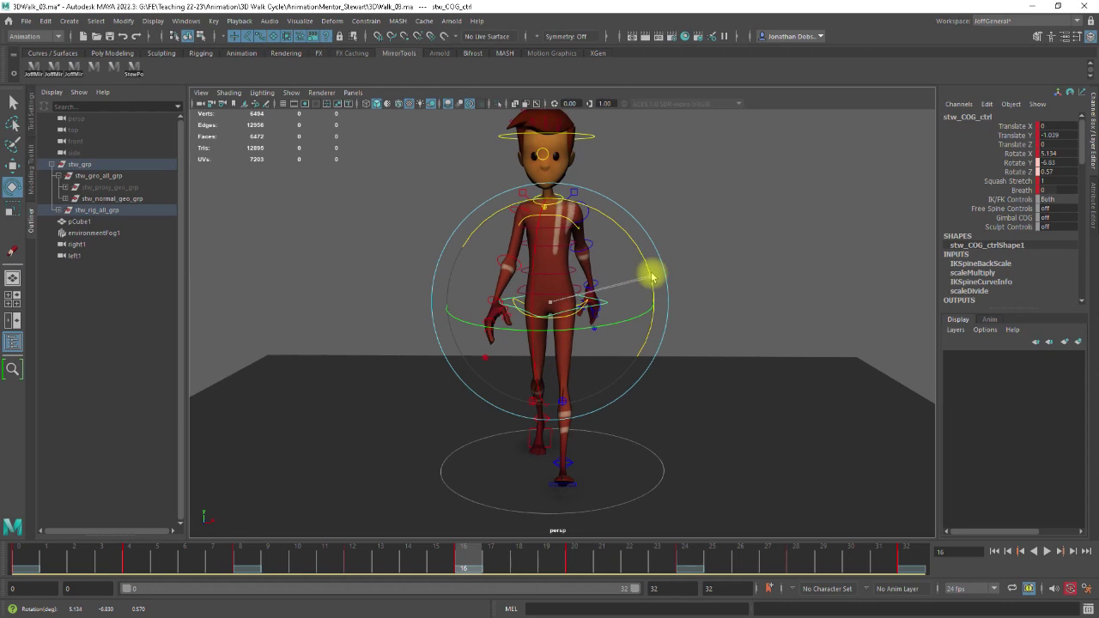
drag(653, 276, 652, 276)
key(shift+e)
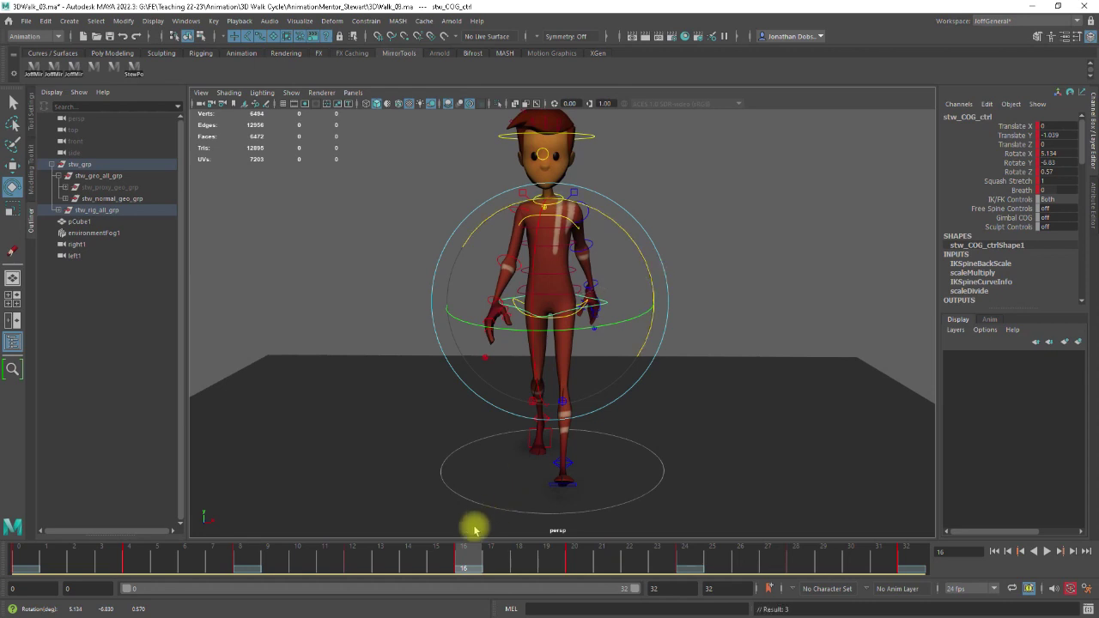
Step: Copy the COG control's frame 0 keys and paste them at frame 32 to close the loop
click(24, 559)
right_drag(24, 558, 69, 356)
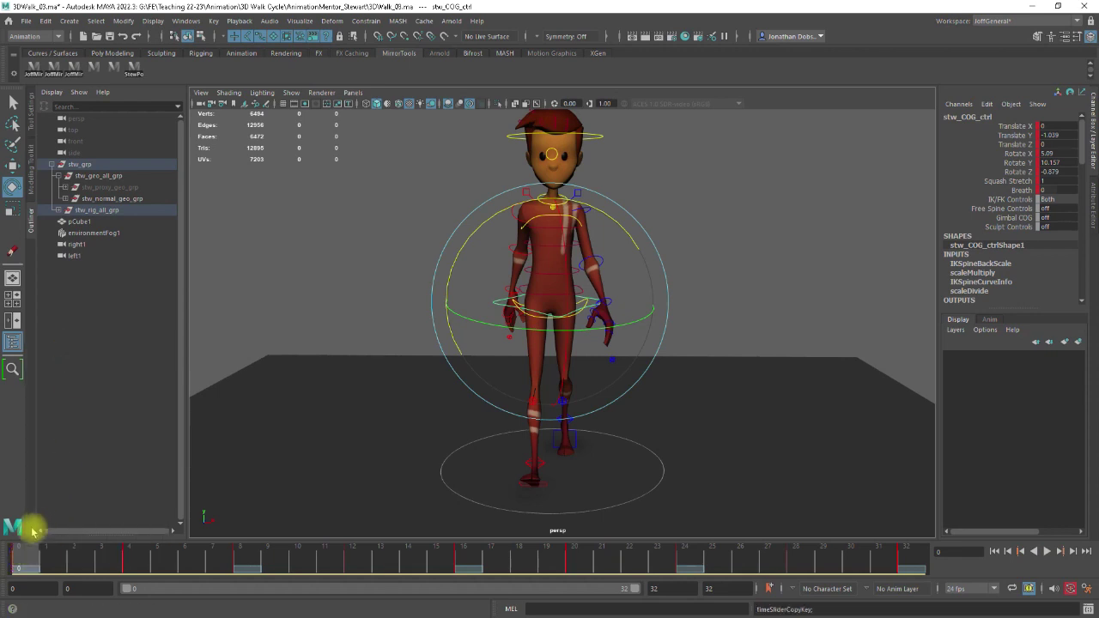
click(902, 556)
right_drag(908, 558, 876, 363)
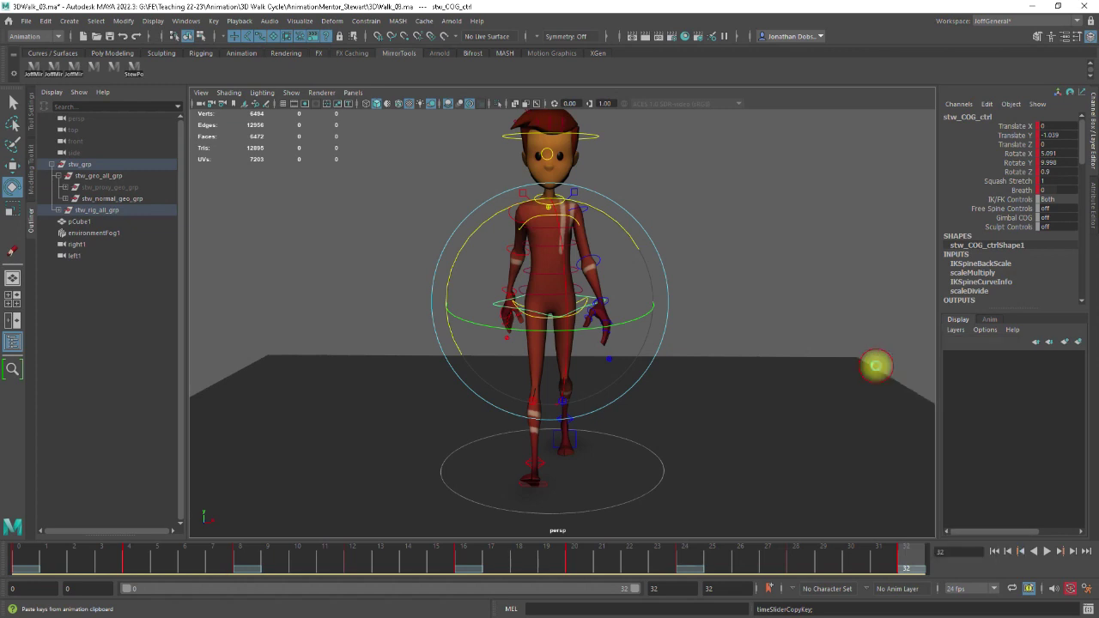
Step: Deselect the COG control, play the cycle to check the sideways tilt, and inspect the frame 0 pose from the front
click(793, 326)
key(alt+v)
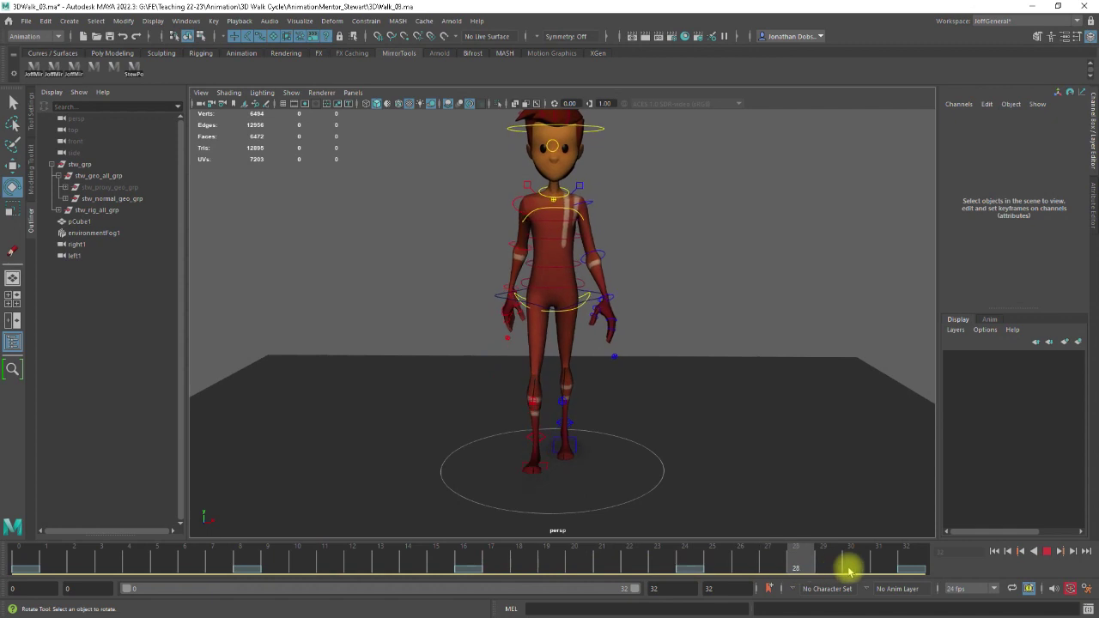
drag(45, 566, 10, 560)
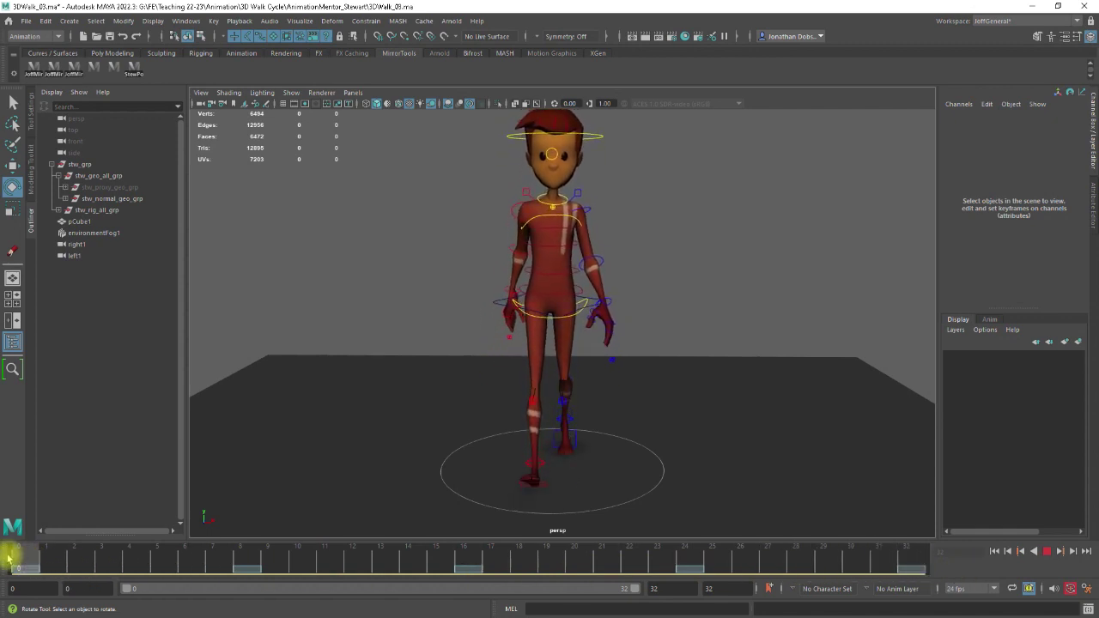
alt+drag(638, 413, 642, 372)
alt+right_drag(642, 373, 667, 341)
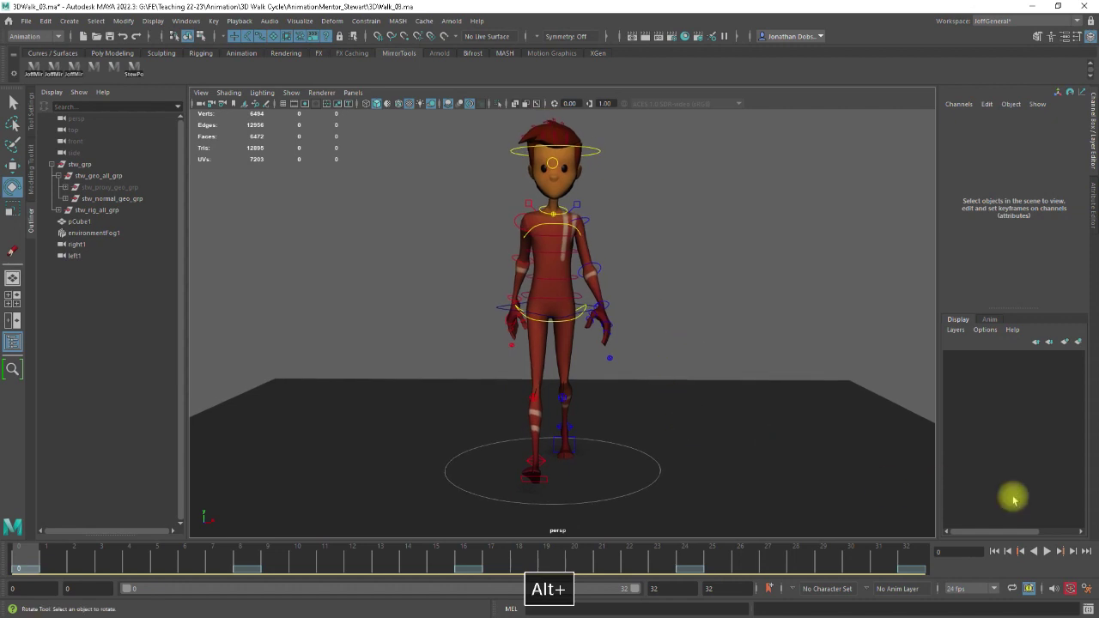
Step: Reselect the COG control, replay the cycle, try tilting it to about -2.5° in Z at frame 0 and undo the tilt
click(503, 306)
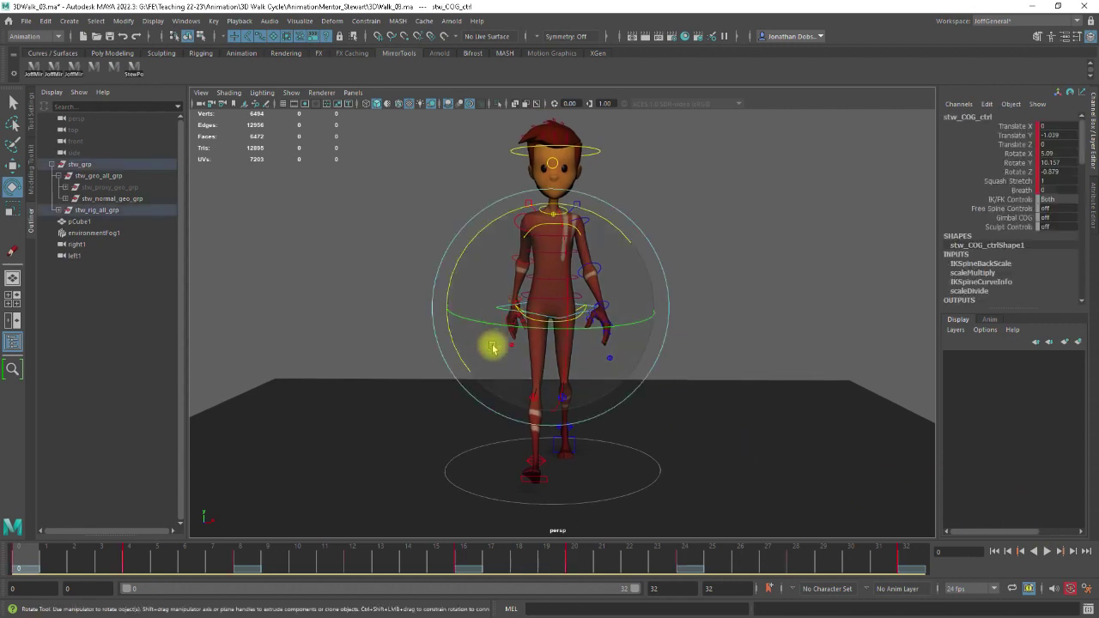
mouse_move(32, 554)
mouse_down()
mouse_move(969, 579)
mouse_move(44, 579)
mouse_move(38, 568)
mouse_up()
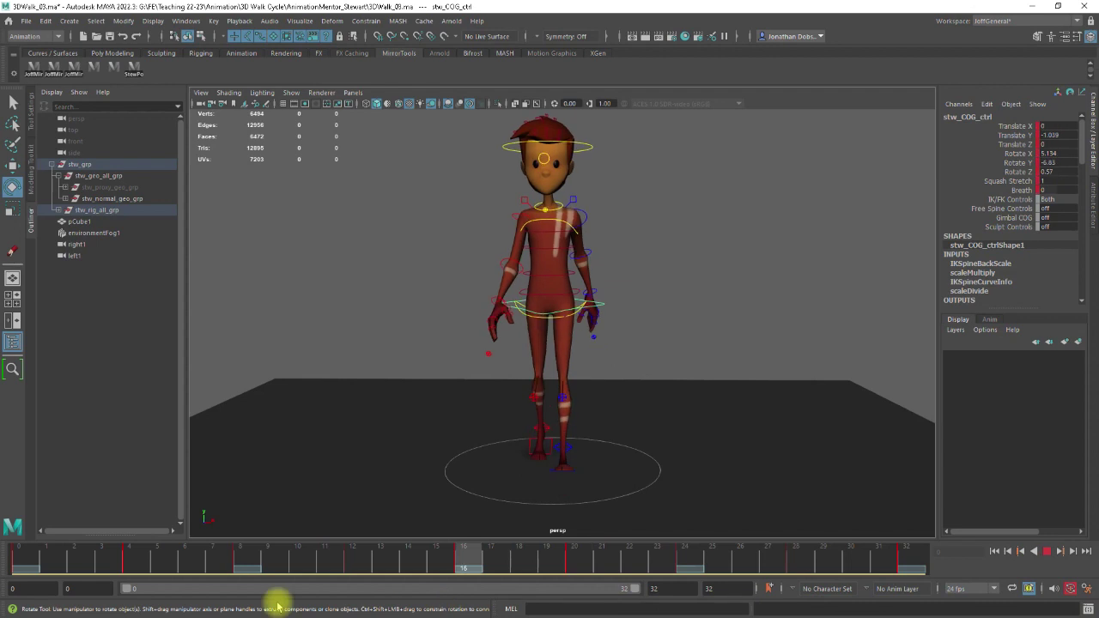
key(Escape)
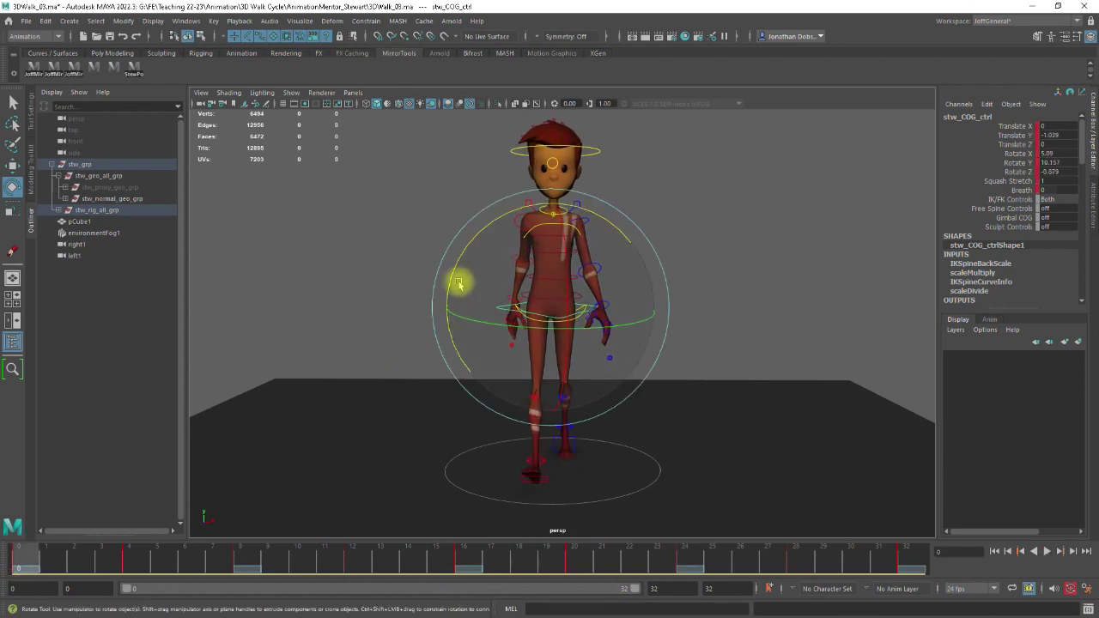
drag(449, 283, 453, 282)
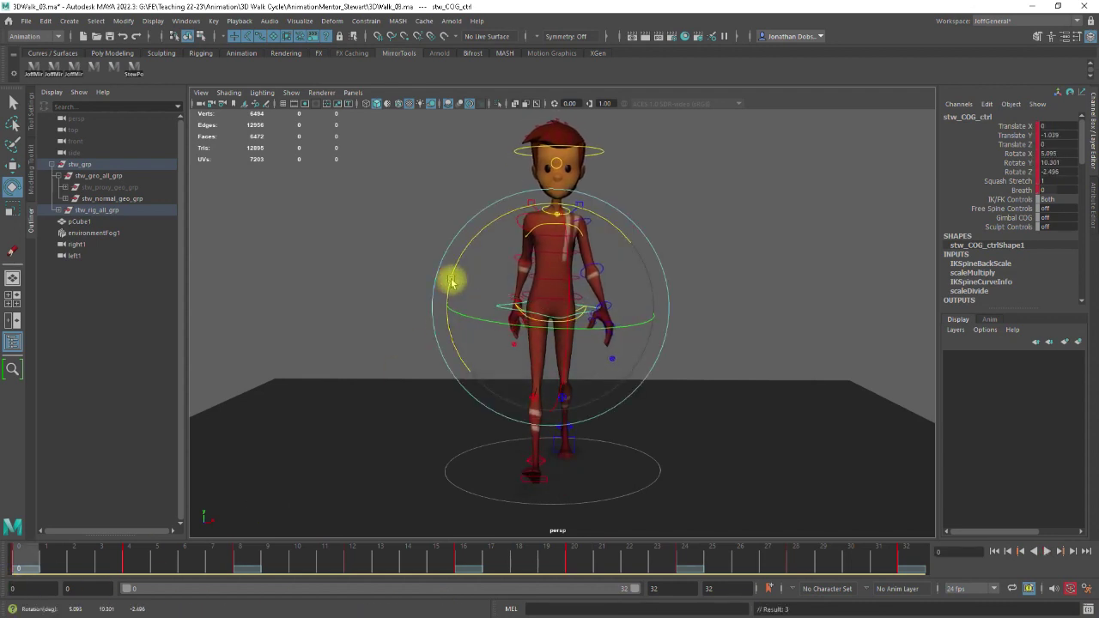
key(ctrl+z)
Step: Check the motion up to frame 32, deselect the COG control and play the cycle in the four-view layout
key(alt+v)
drag(391, 554, 905, 556)
click(805, 356)
key(space)
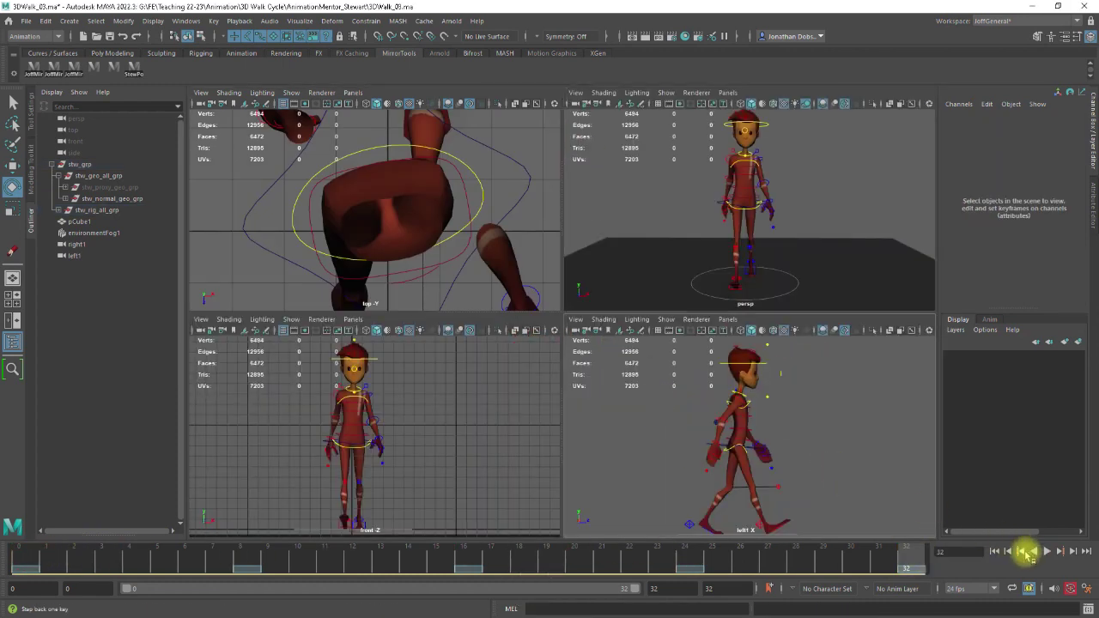
key(alt+v)
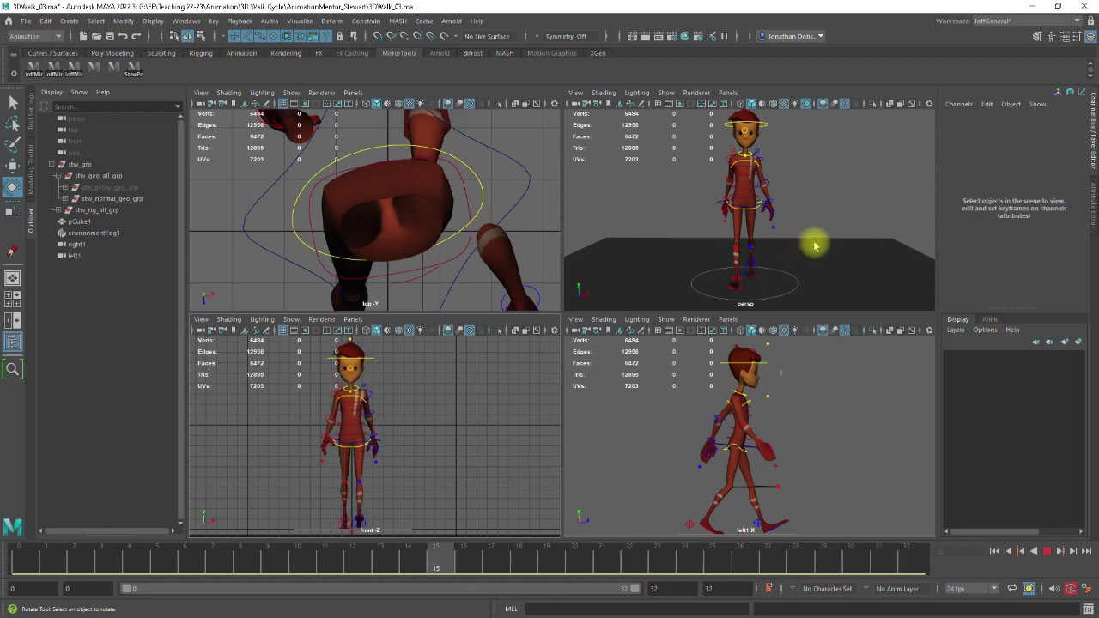
Step: Examine the playing walk cycle from a three-quarter angle in the perspective view and stop playback
click(837, 262)
alt+drag(841, 265, 754, 270)
alt+drag(839, 275, 861, 271)
key(space)
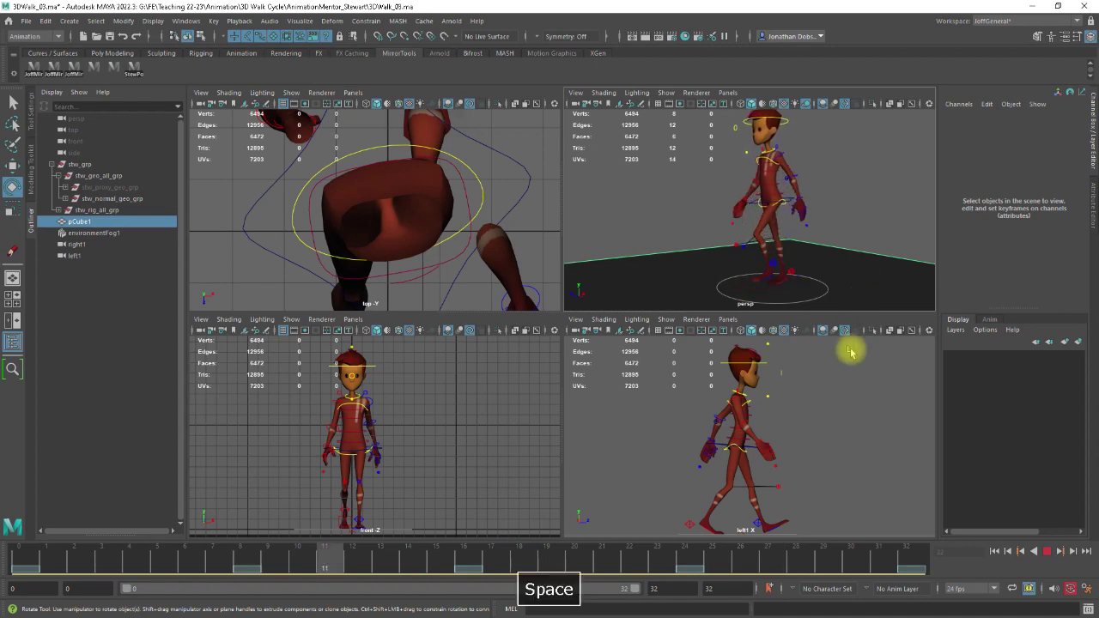
key(space)
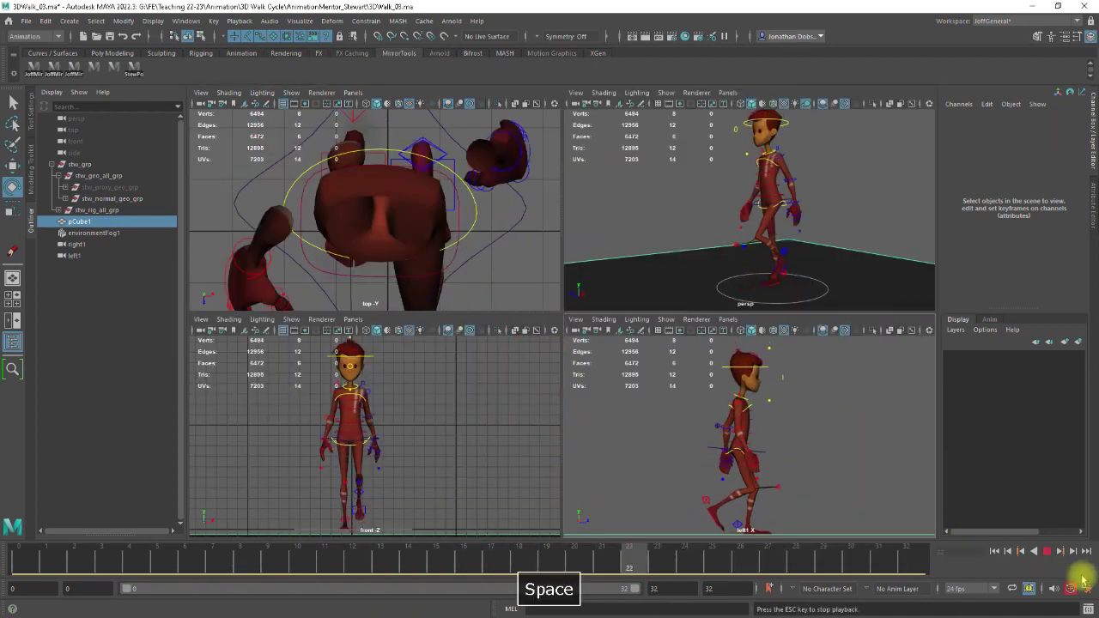
click(1047, 551)
Step: Show the perspective view at full size from a three-quarter front angle, deselect the floor and hide the NURBS curves
key(space)
alt+drag(667, 352, 626, 366)
click(699, 344)
alt+drag(666, 319, 626, 314)
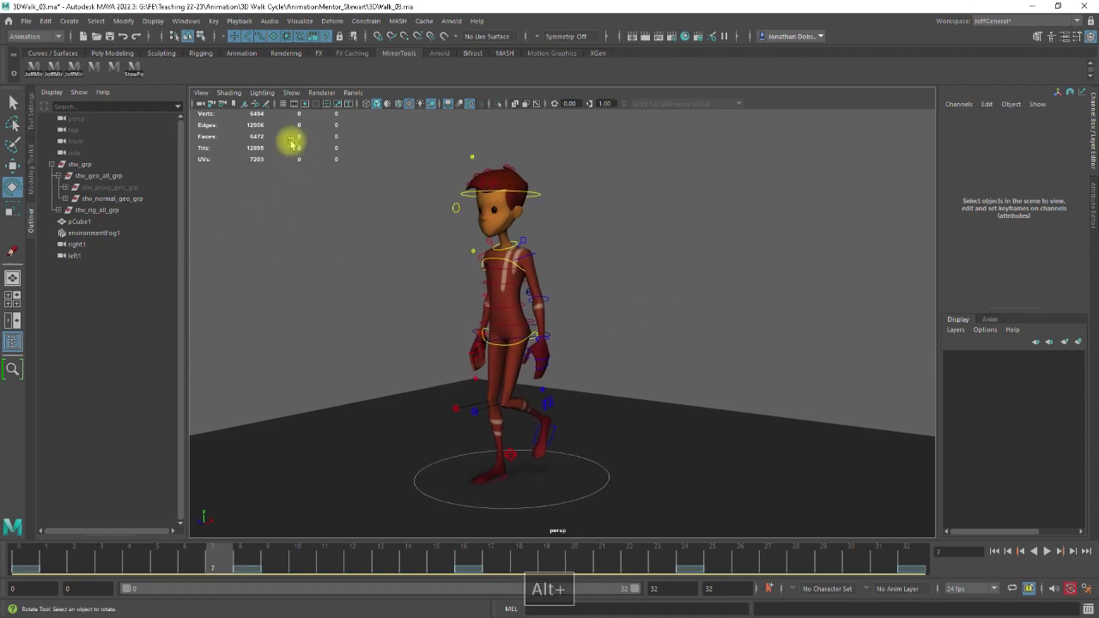
click(291, 92)
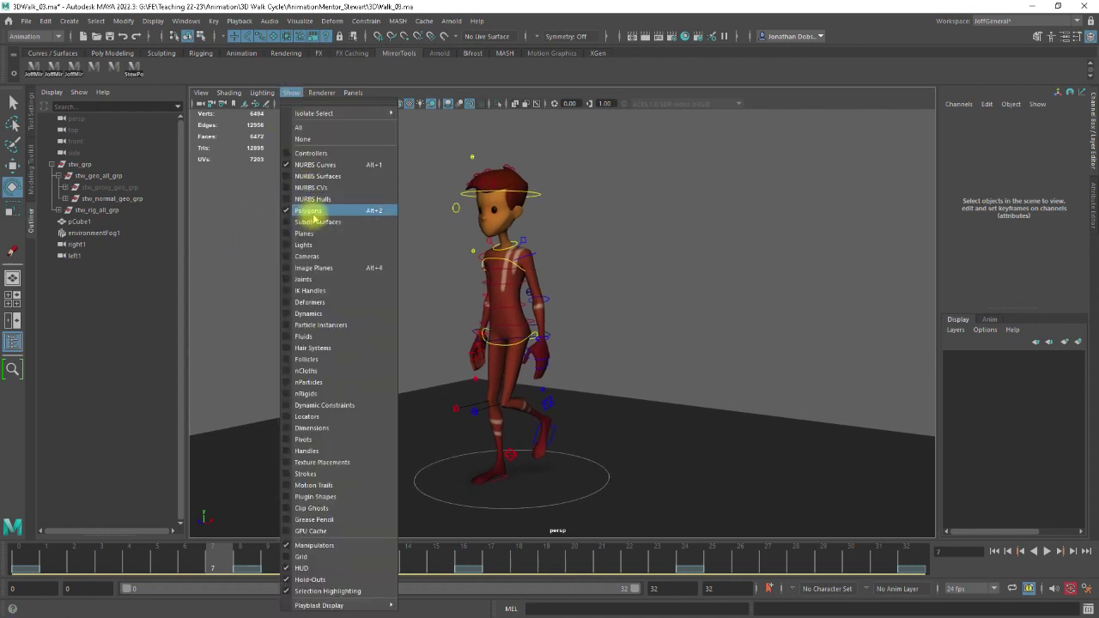
click(369, 165)
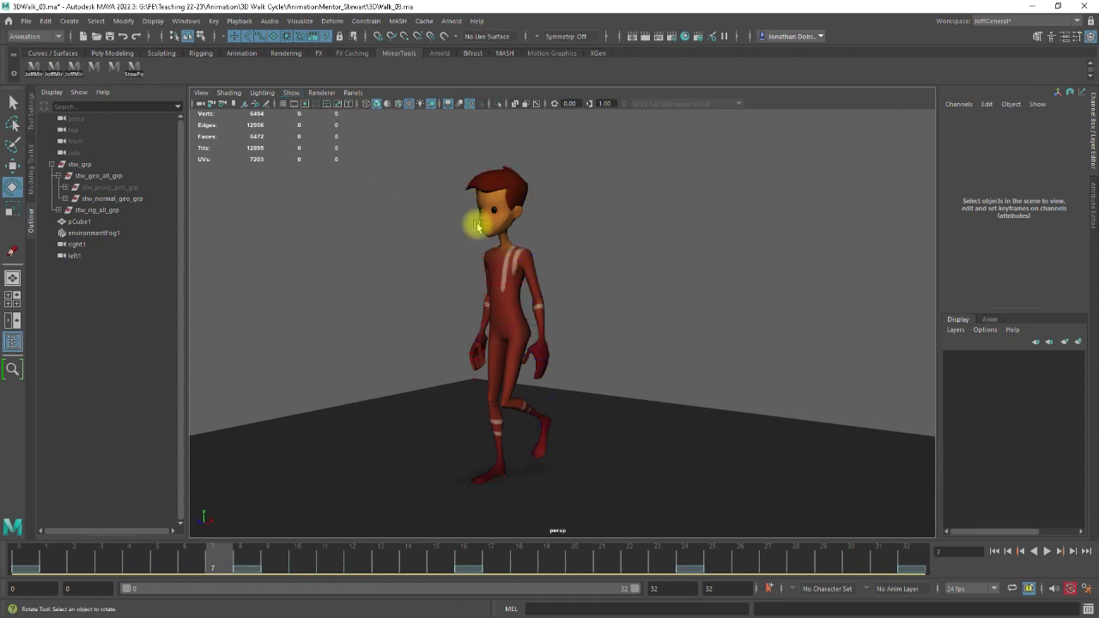
Step: Create a playblast of the walk cycle in avi format, saved to a movie file named Walk_04
right_click(733, 562)
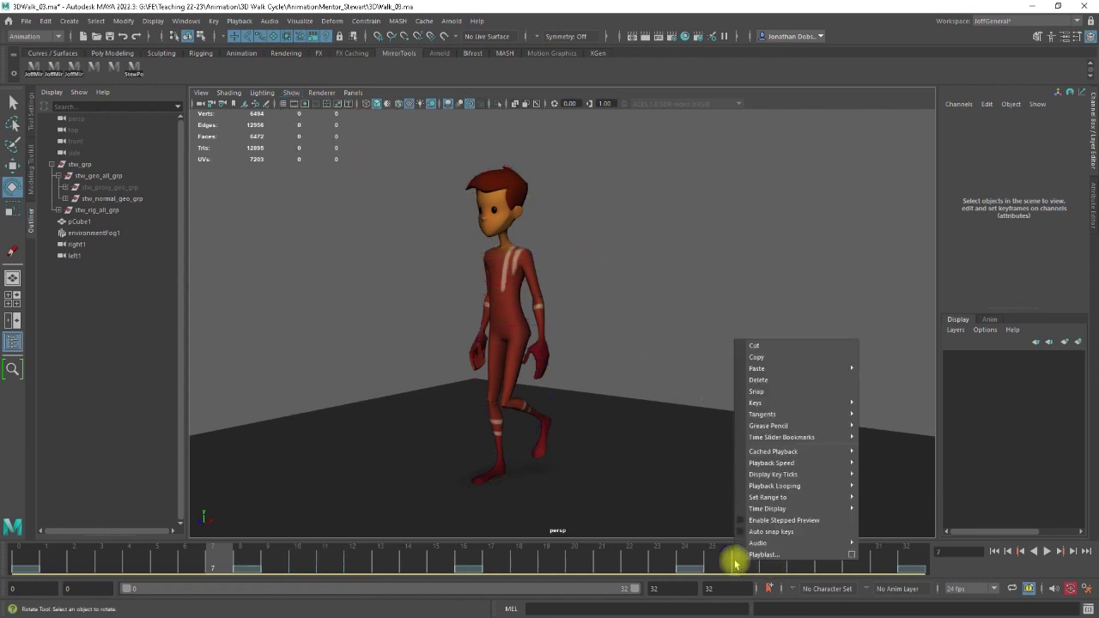
click(853, 556)
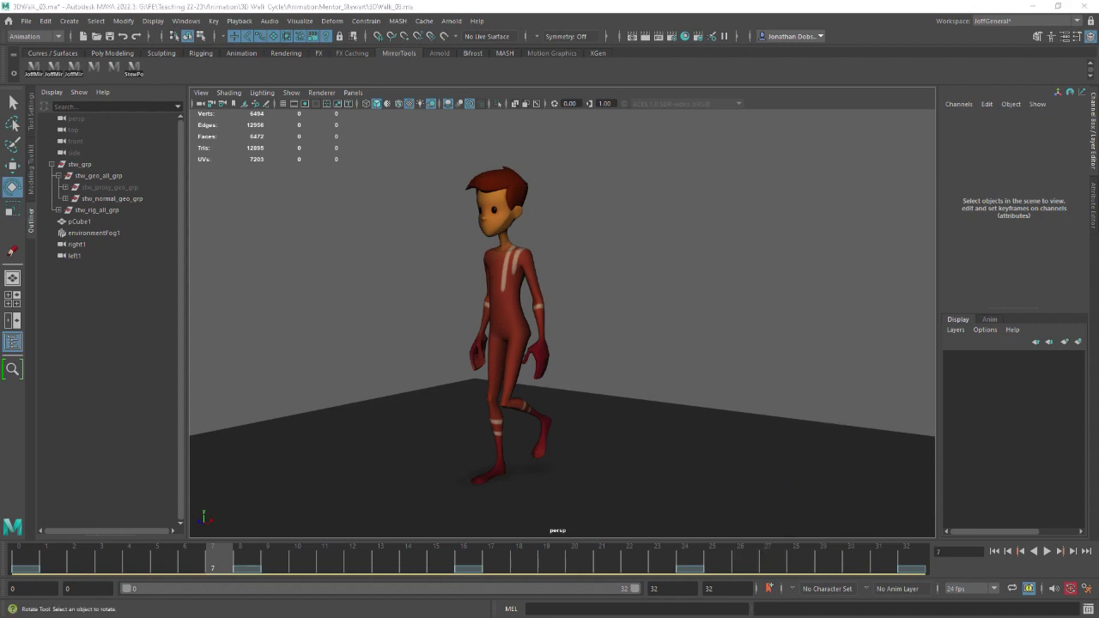
drag(857, 359, 846, 394)
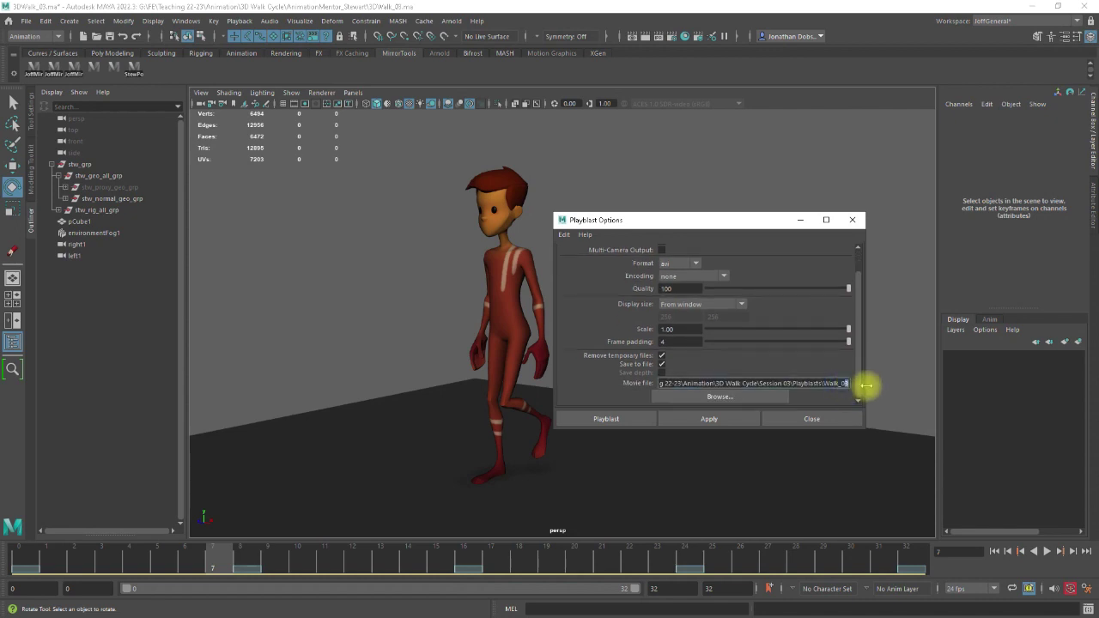
click(635, 419)
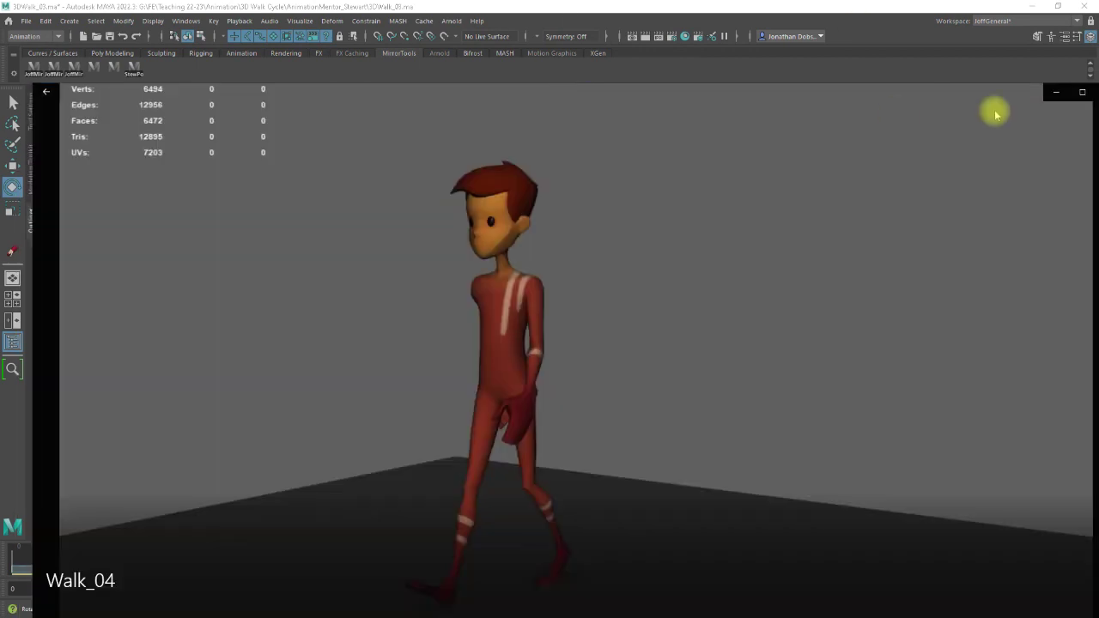
Step: Review the Walk_04 movie enlarged with Repeat enabled, pause it and close the video player
click(1077, 91)
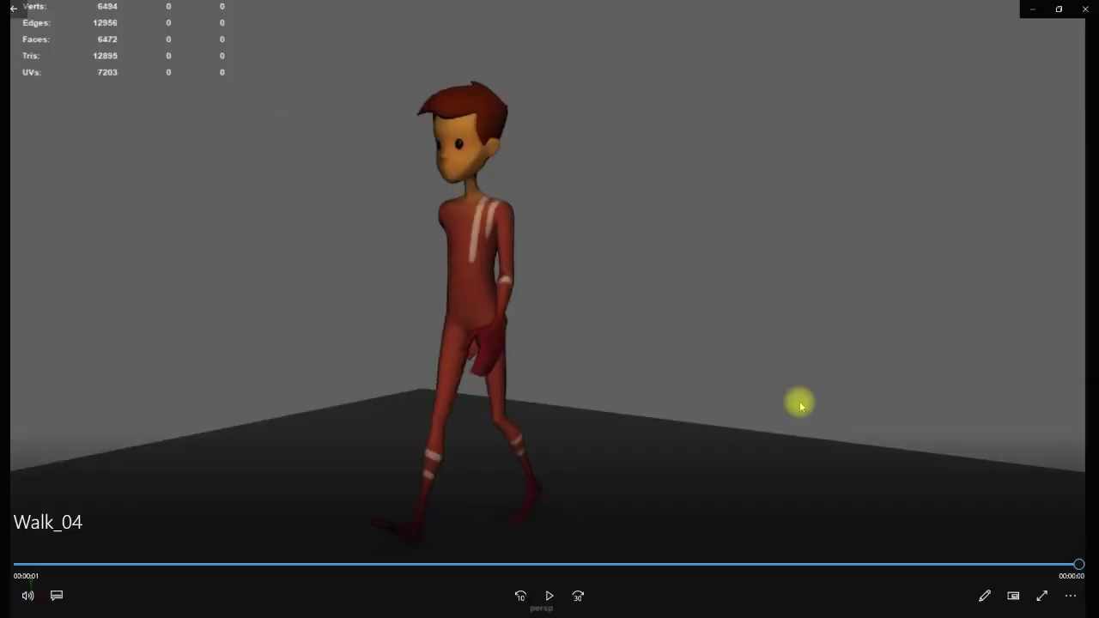
click(550, 598)
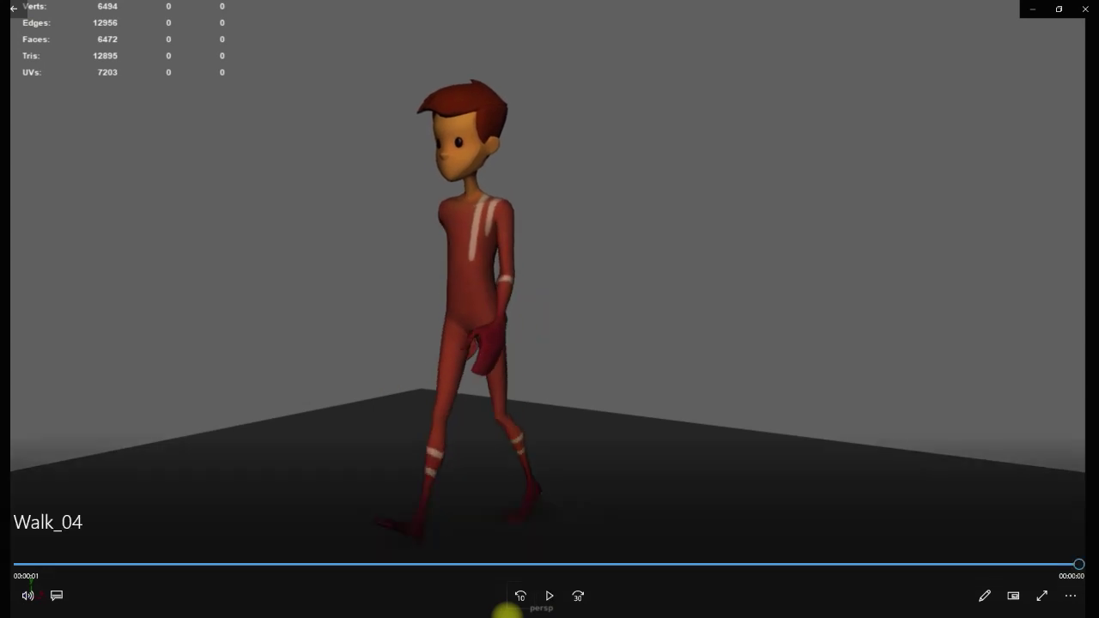
click(1071, 595)
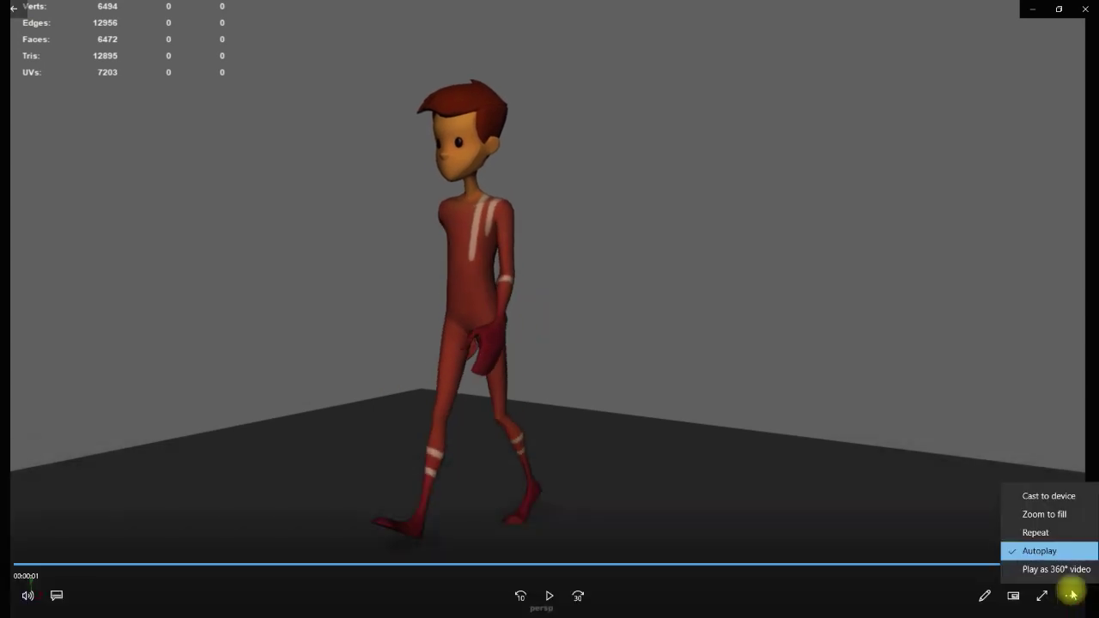
click(1035, 532)
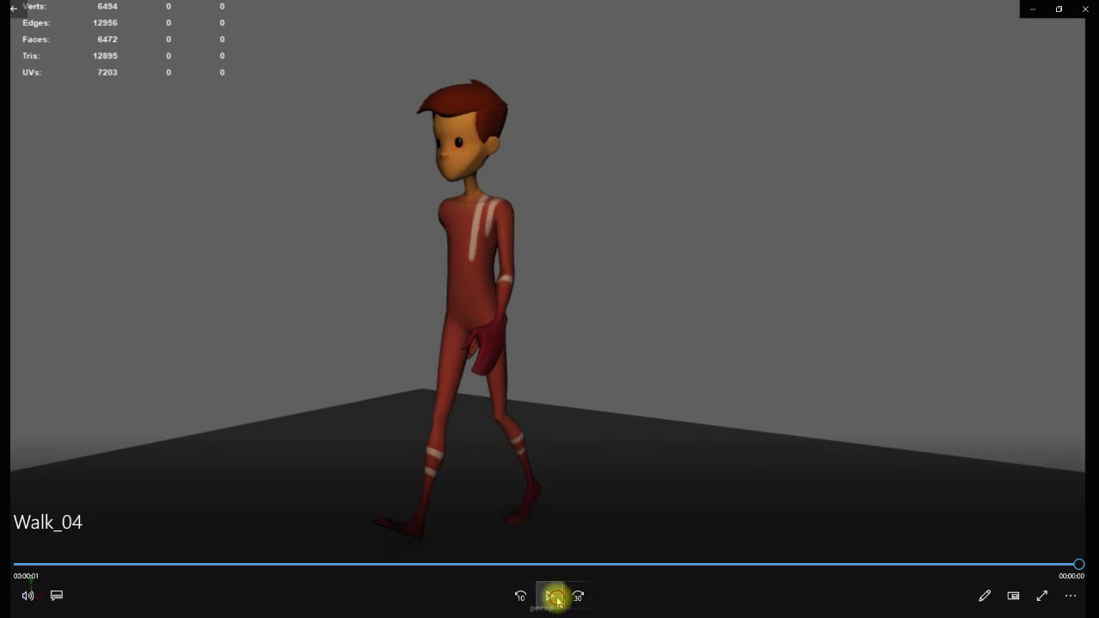
click(550, 597)
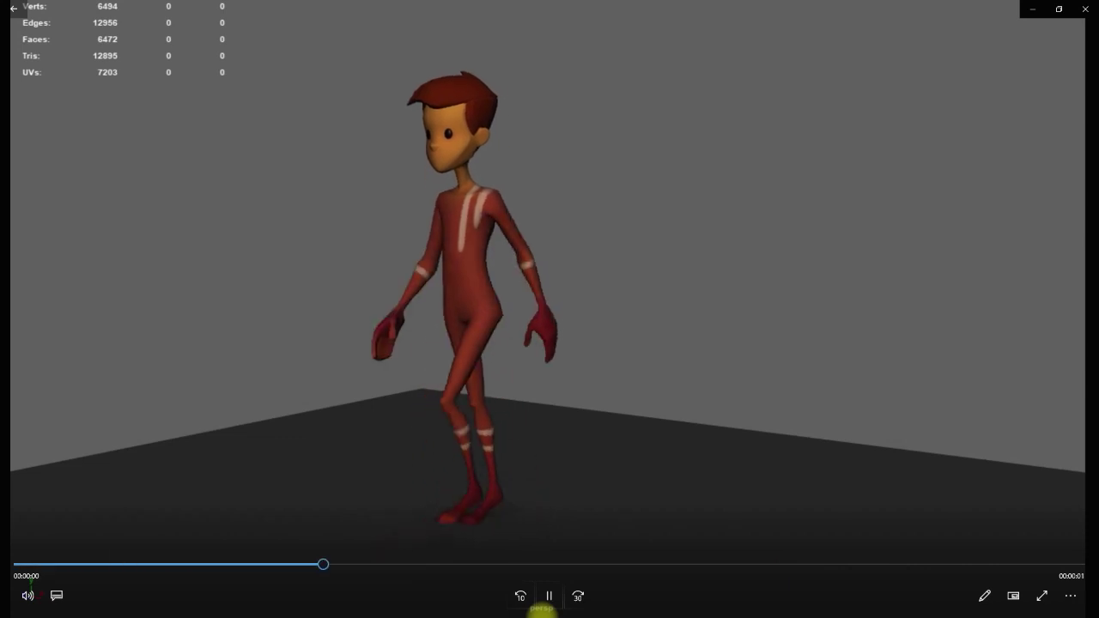
click(548, 596)
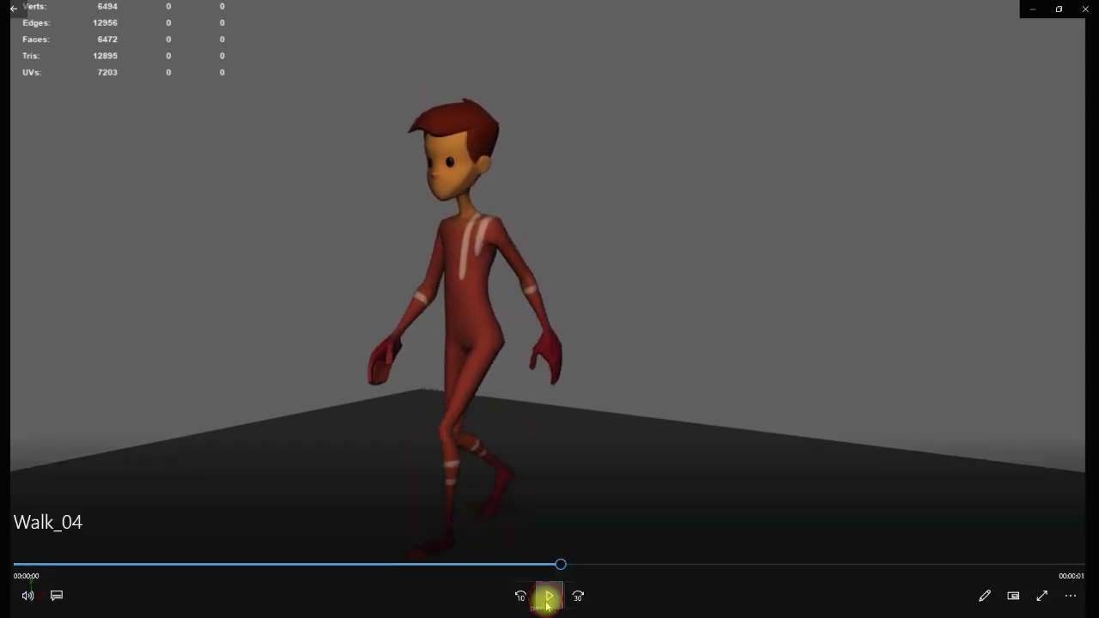
click(1080, 11)
Step: View the character from the front in perspective and bring up the full-size orthographic front view
alt+drag(610, 336, 652, 329)
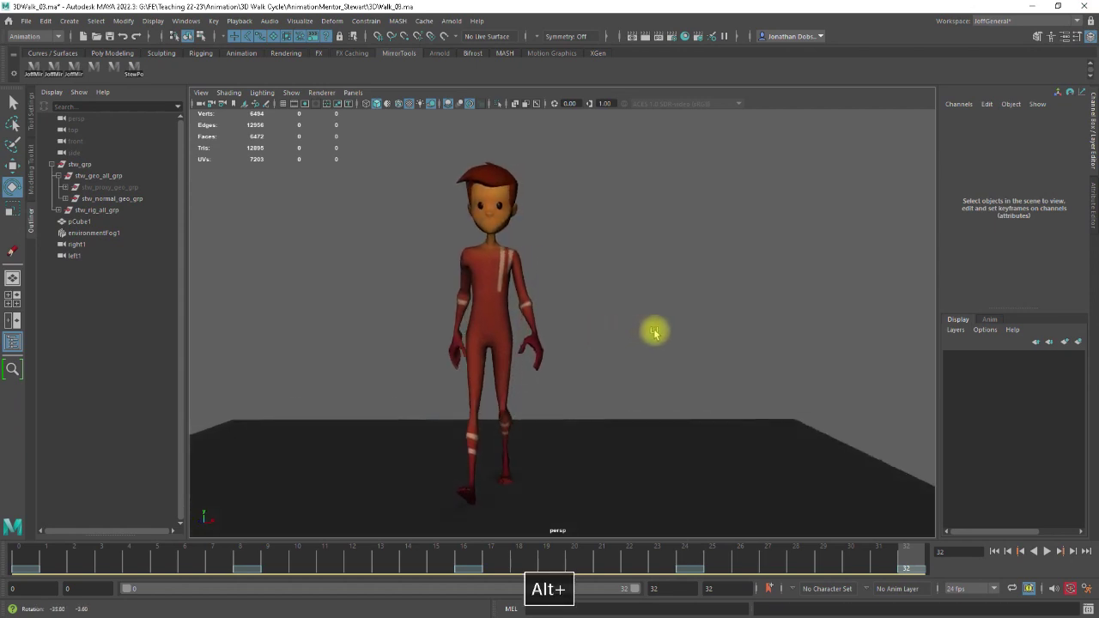
key(space)
key(space)
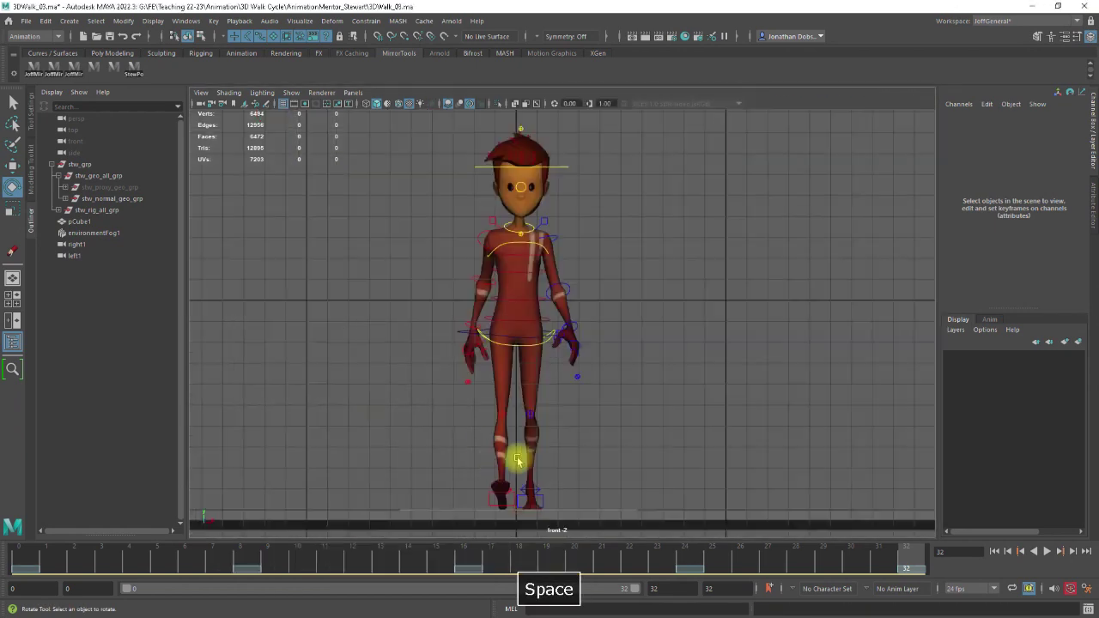
Step: Play the walk cycle in the front view from frame 0, stop it and return to frame 0
key(alt+shift+v)
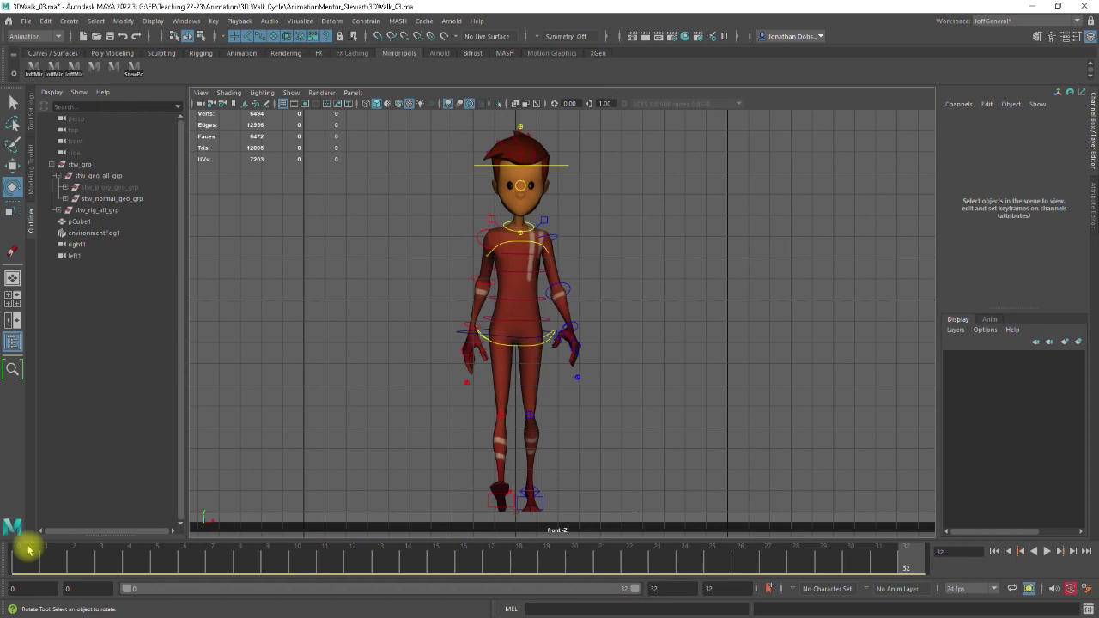
mouse_move(25, 556)
mouse_down()
mouse_move(118, 562)
mouse_move(9, 561)
mouse_up()
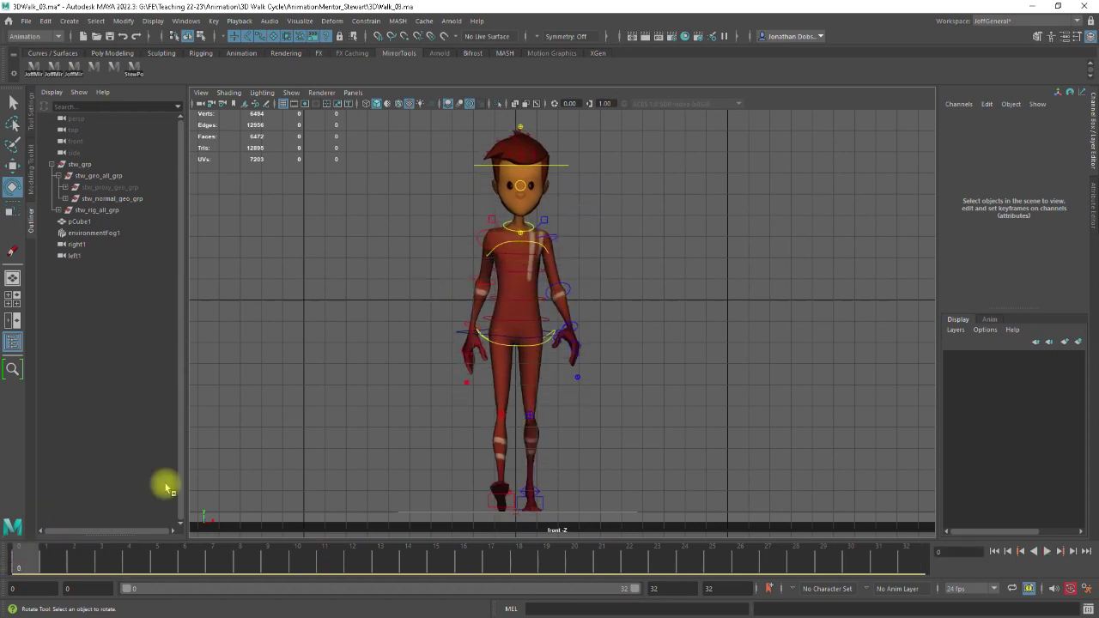
key(alt+v)
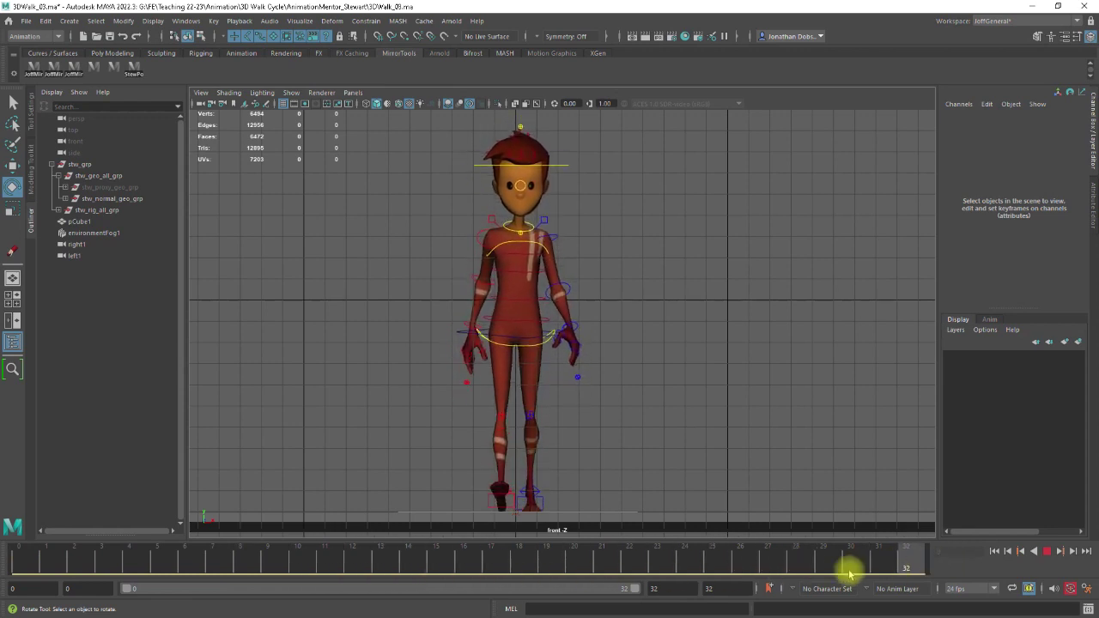
click(31, 573)
key(alt+v)
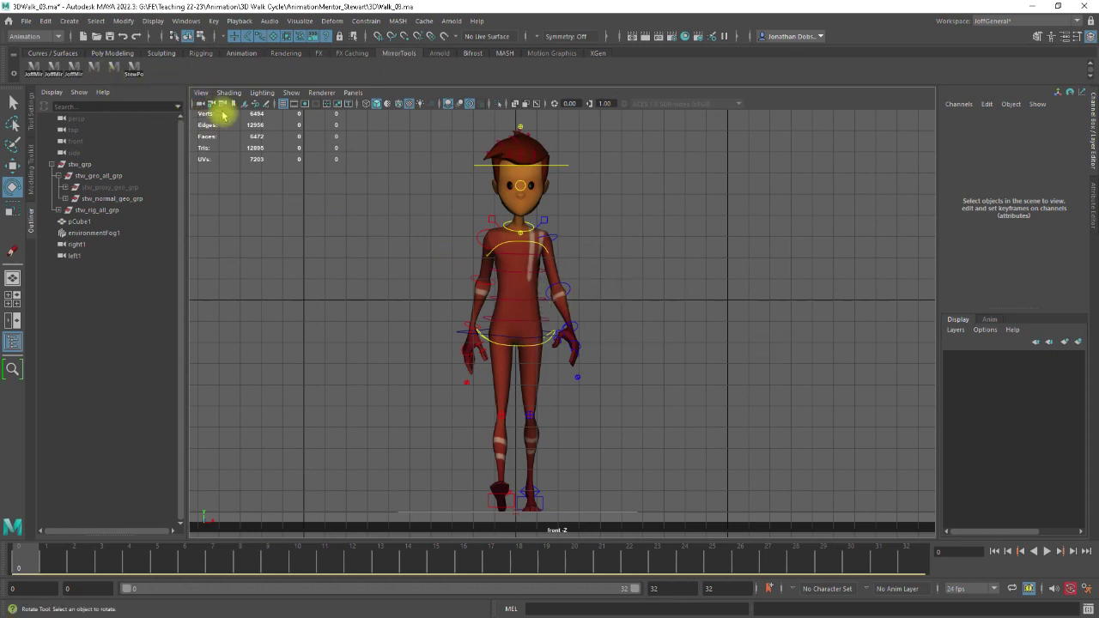
Step: Add a Grease Pencil frame at frame 0 and draw opposing slanted guide lines across the character's hips and shoulders
click(267, 104)
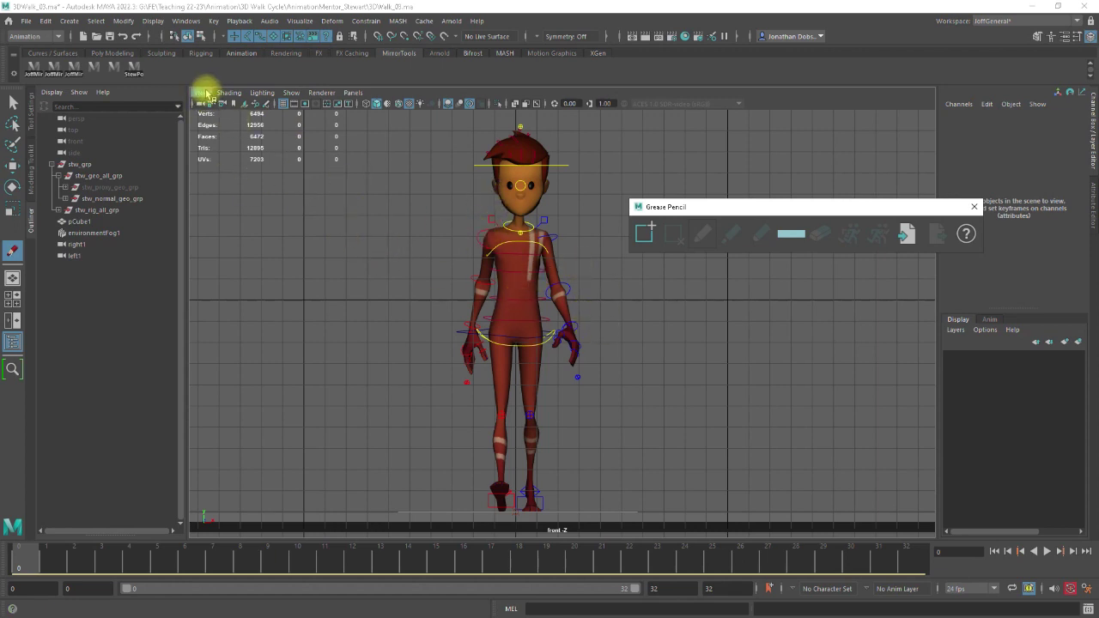
click(200, 92)
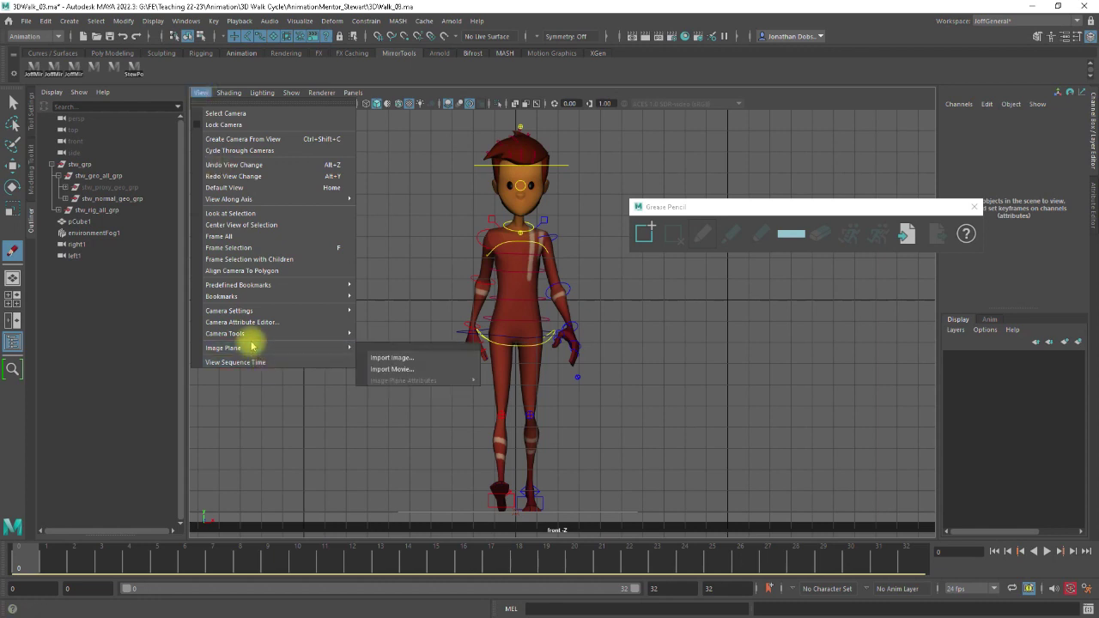
mouse_move(246, 347)
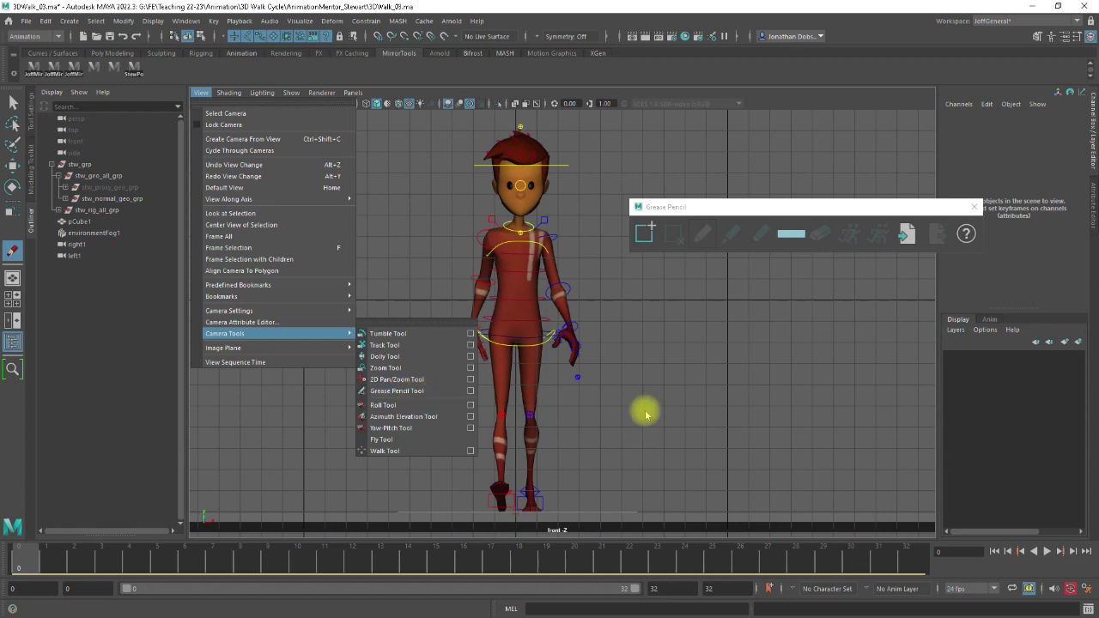
click(679, 210)
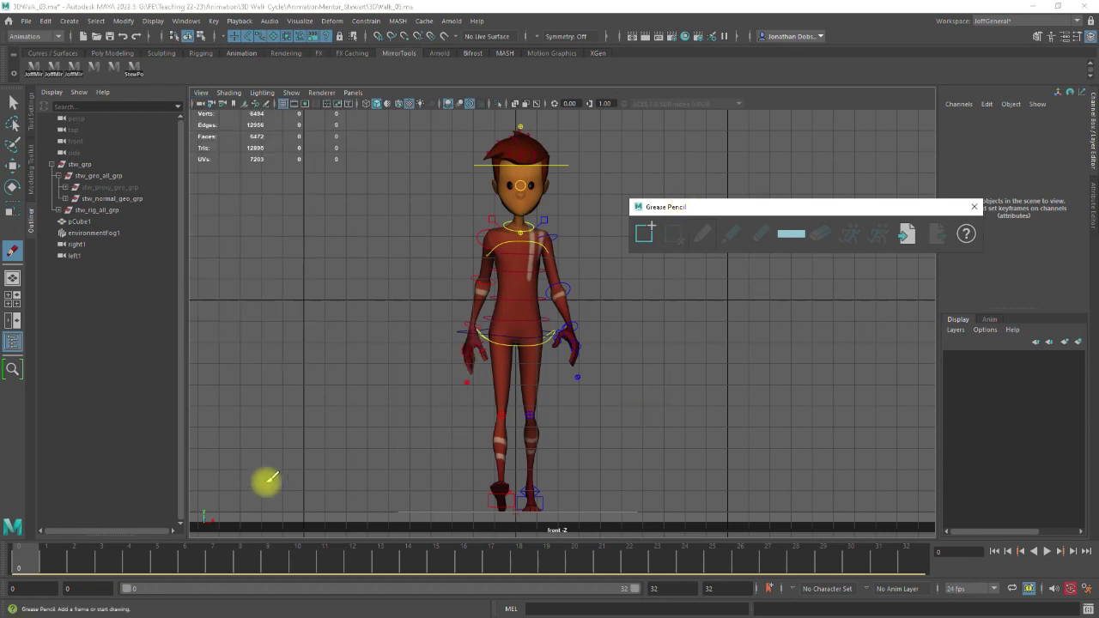
click(23, 563)
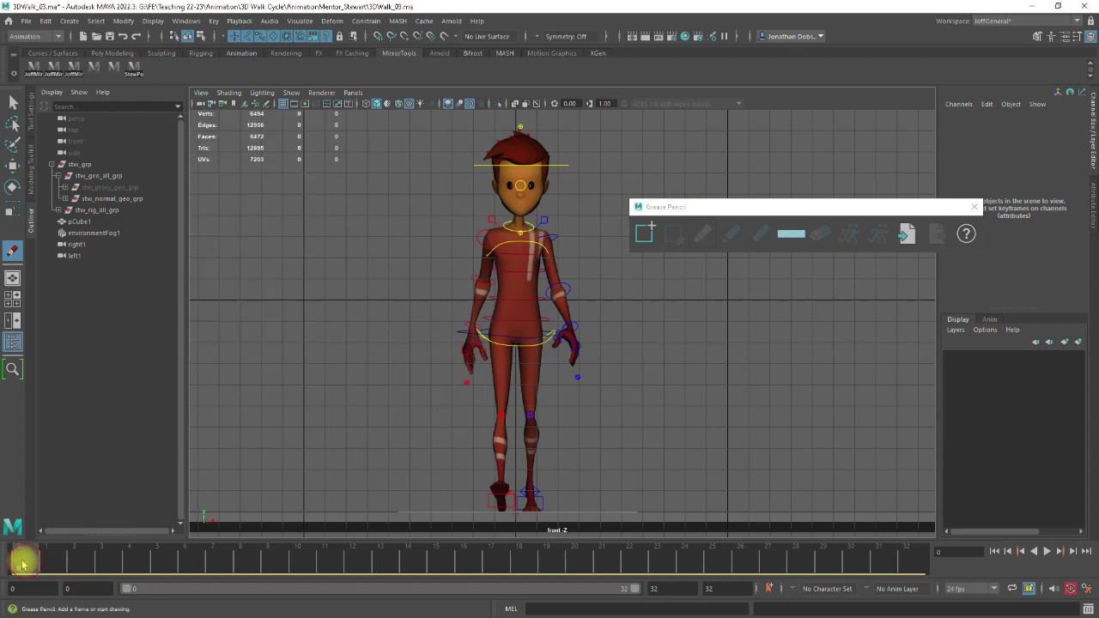
click(647, 232)
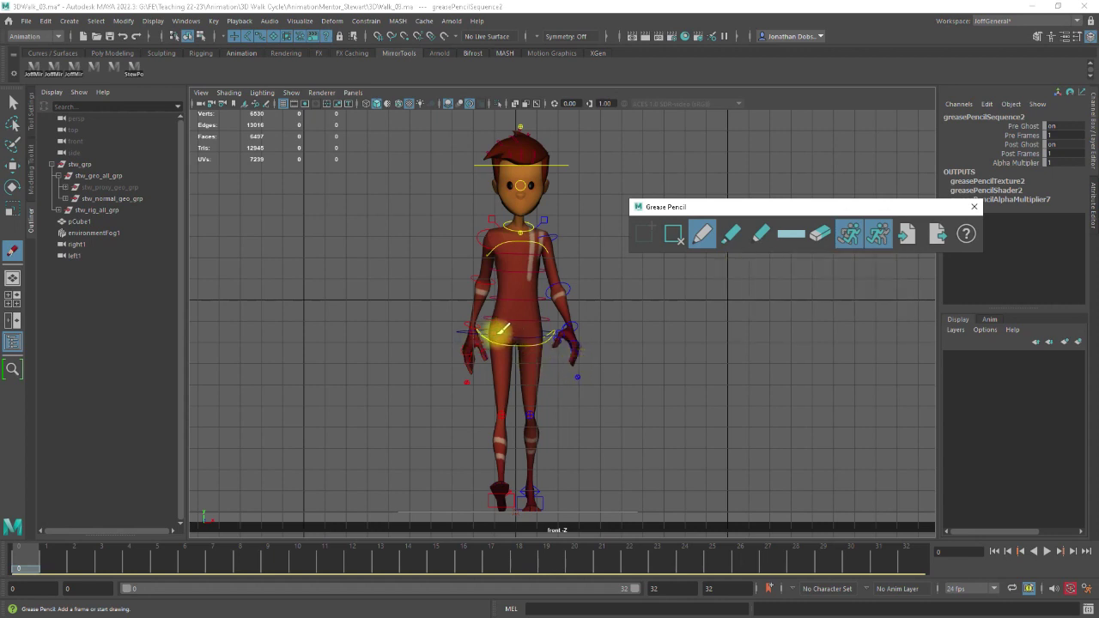
drag(460, 317, 573, 353)
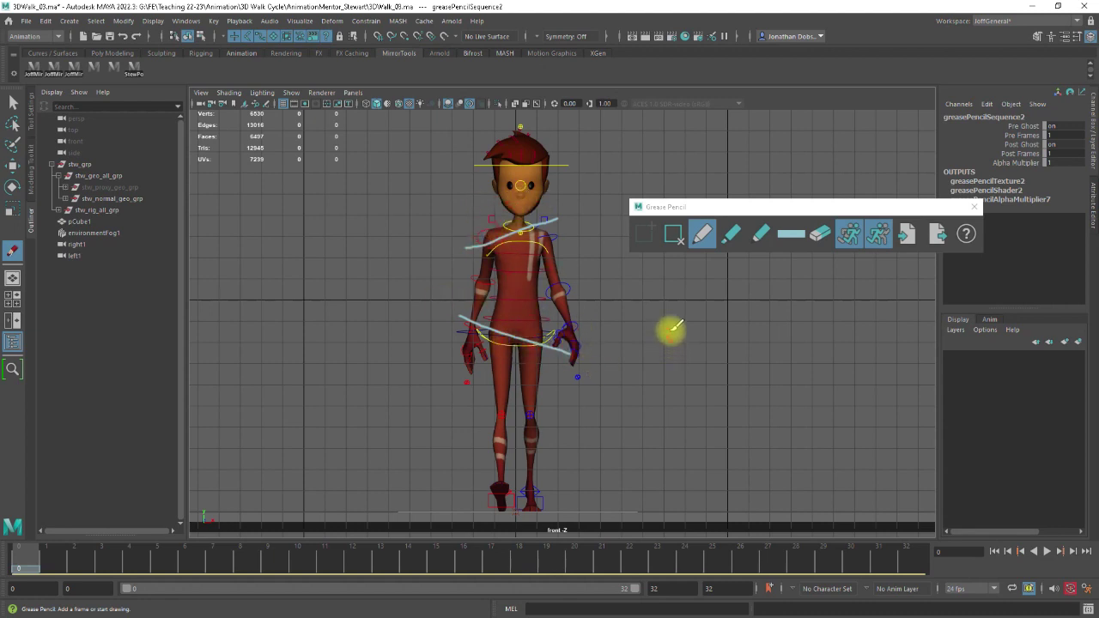
Step: Delete the Grease Pencil frame with its guide lines and leave the Grease Pencil for the Move tool
click(673, 233)
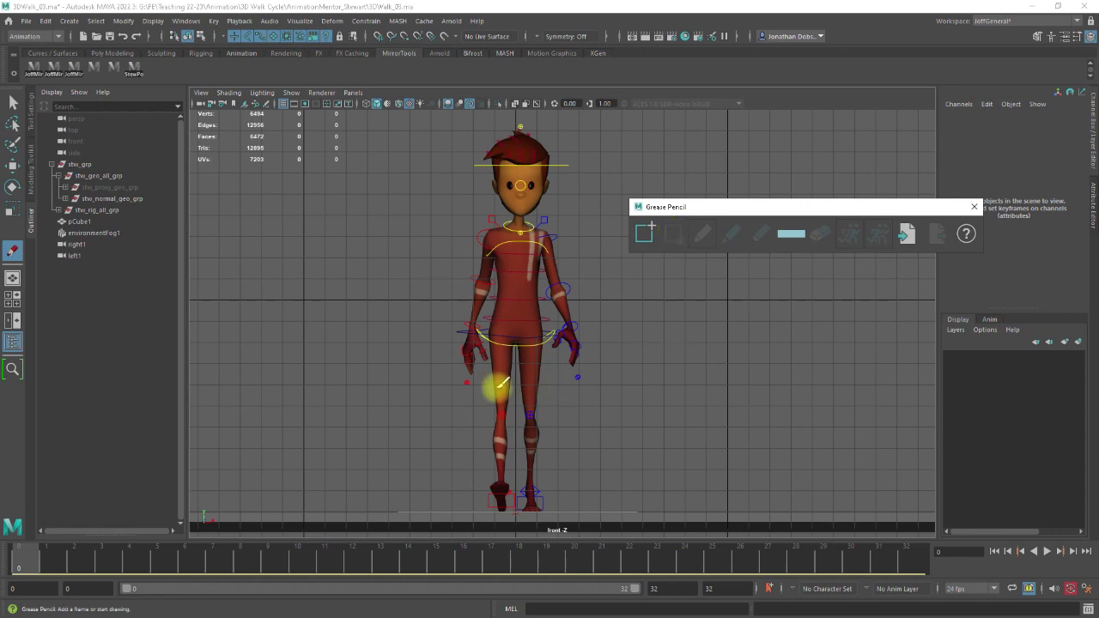
click(974, 207)
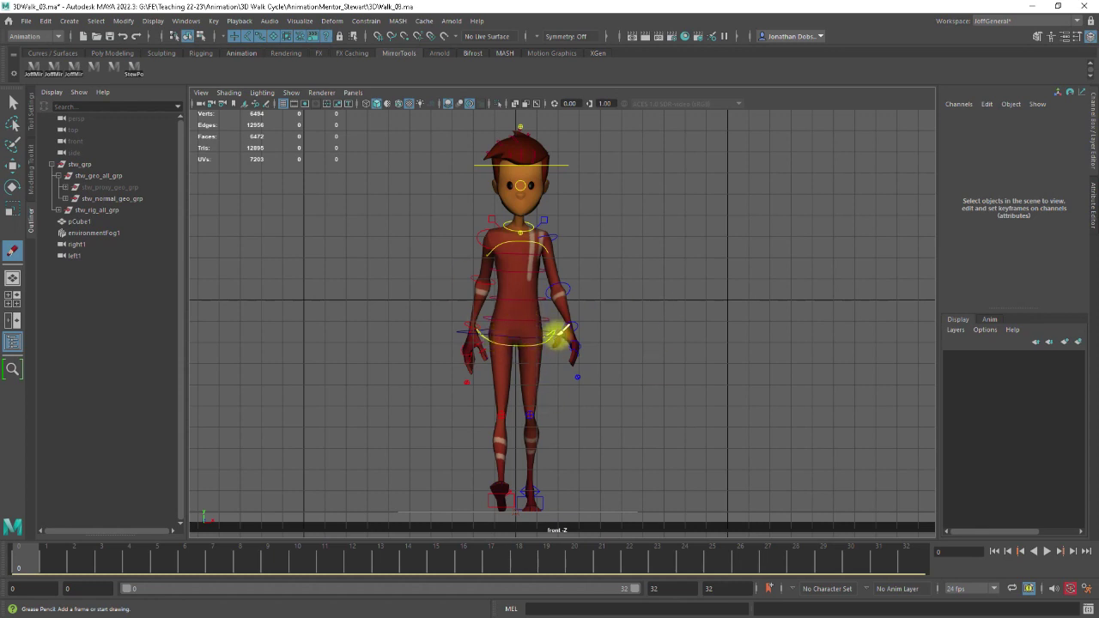
key(w)
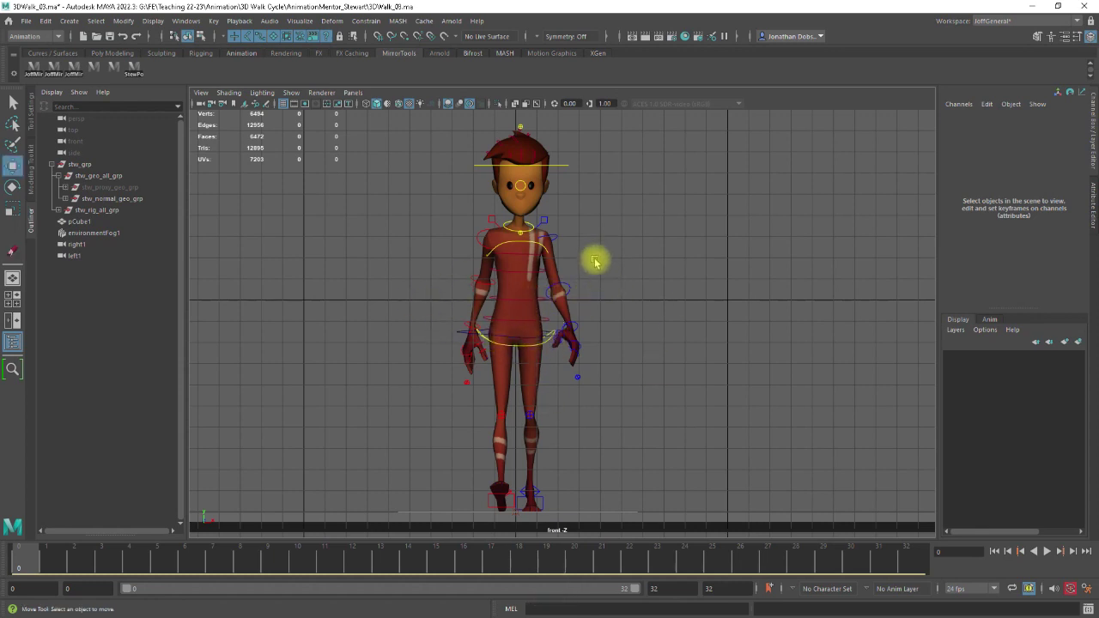
Step: Show the four-view layout, try to rotate the hip joint in the side view, undo it and clear the selection
alt+right_drag(593, 258, 609, 283)
click(503, 335)
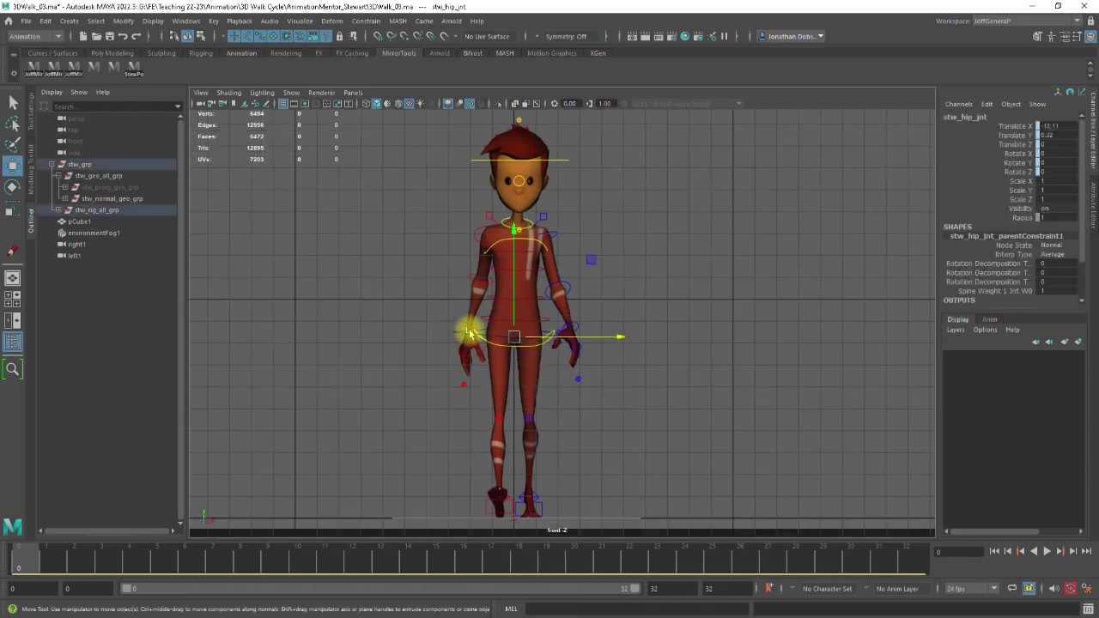
key(space)
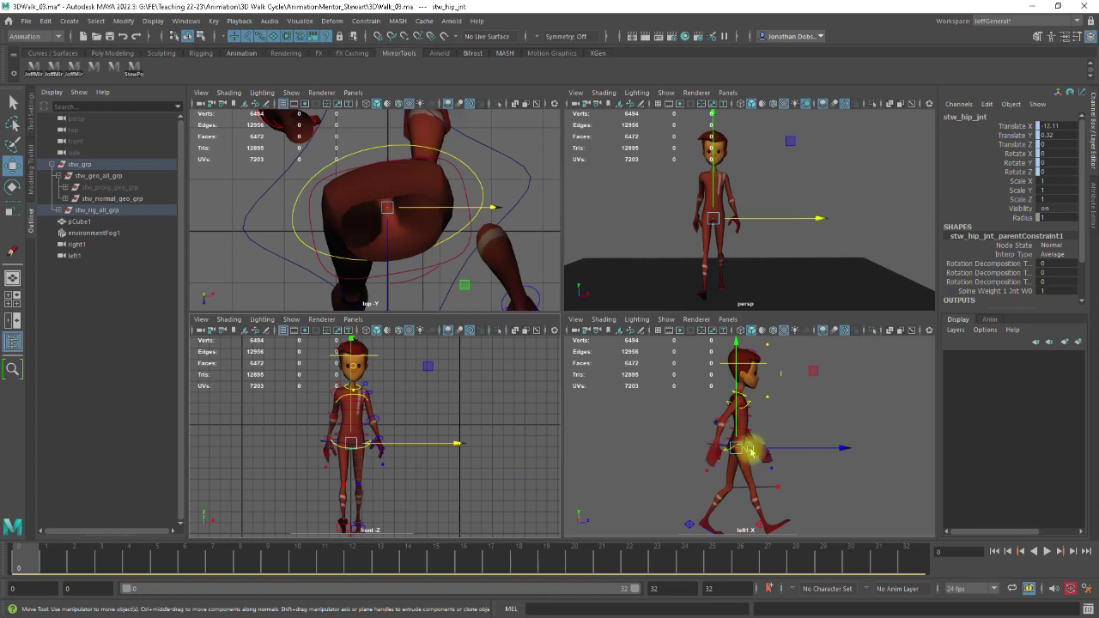
key(e)
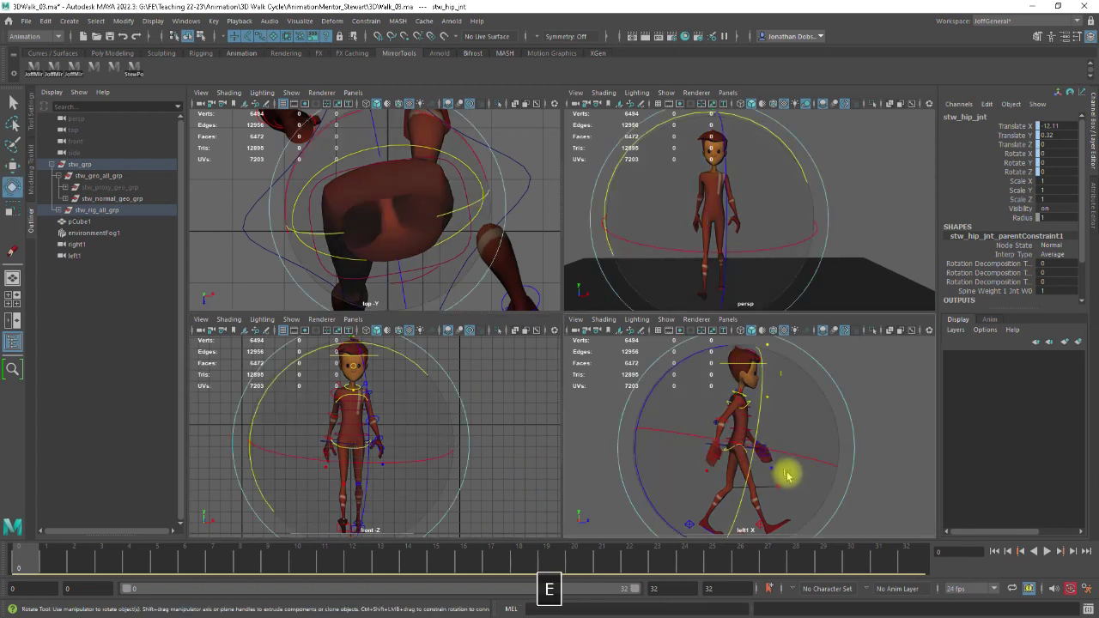
mouse_move(778, 454)
mouse_down()
mouse_move(790, 449)
mouse_move(765, 451)
mouse_move(778, 449)
mouse_up()
key(ctrl+z)
click(875, 407)
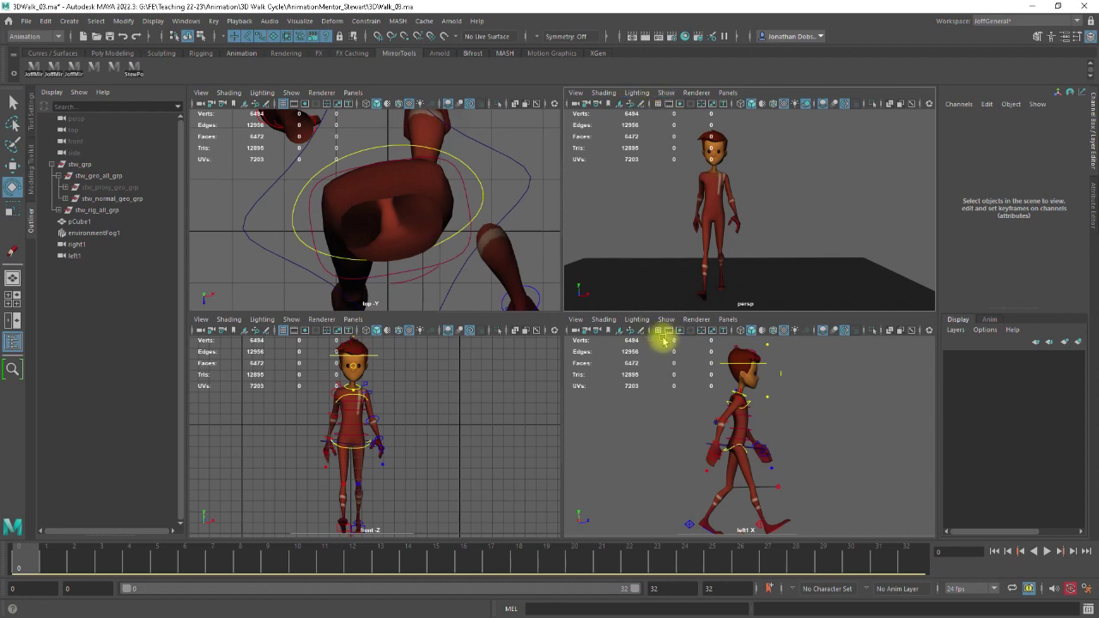
Step: Show the rig's NURBS control curves in the perspective view and keep them shown in the side view
key(alt+1)
key(alt+1)
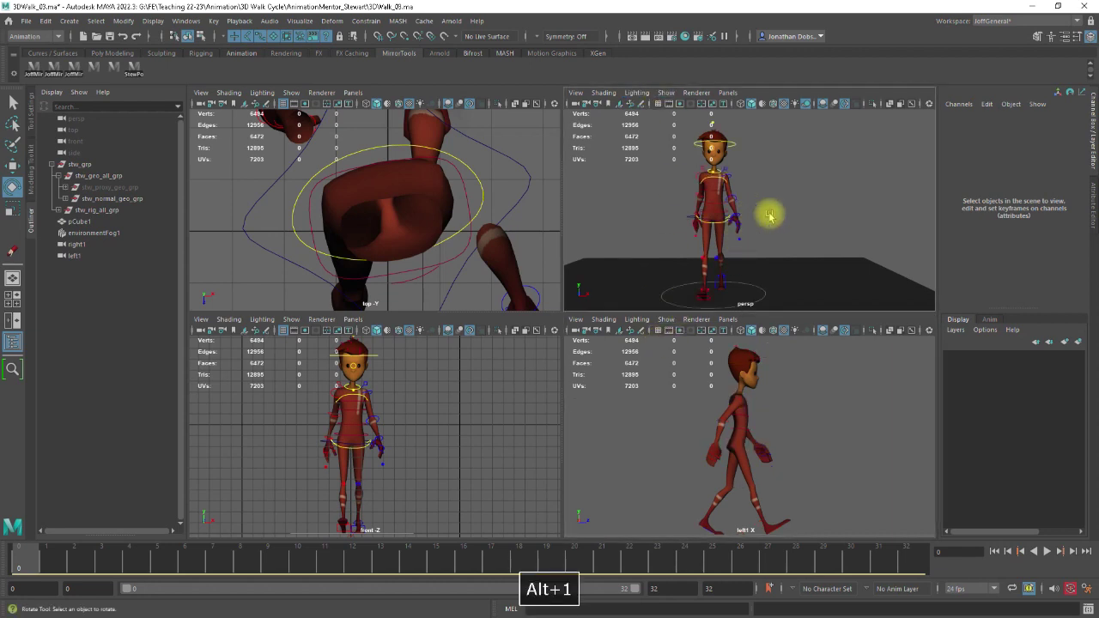
alt+right_drag(781, 197, 799, 215)
alt+click(853, 395)
key(alt+1)
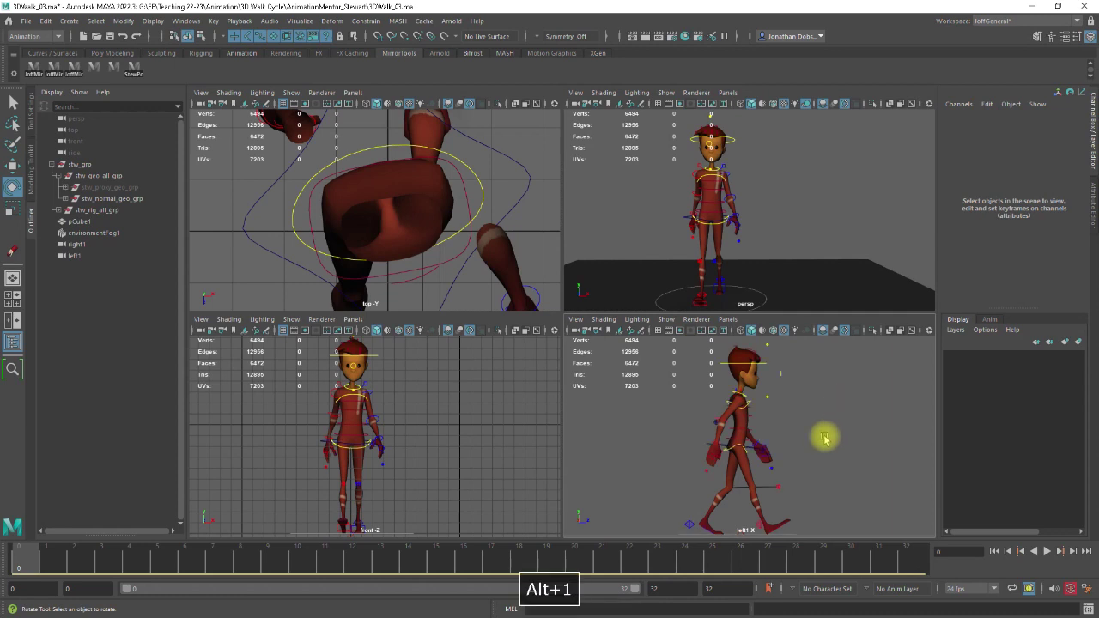
alt+drag(796, 436, 745, 437)
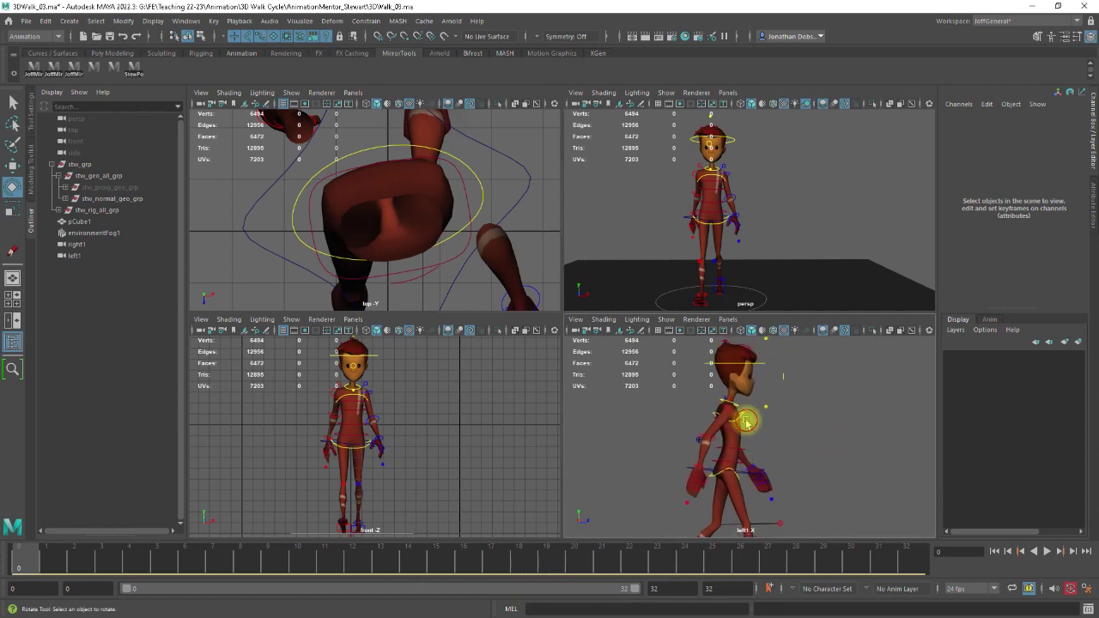
Step: Try to twist only the spine shoulder control about its Y axis, and undo the rotation
click(745, 423)
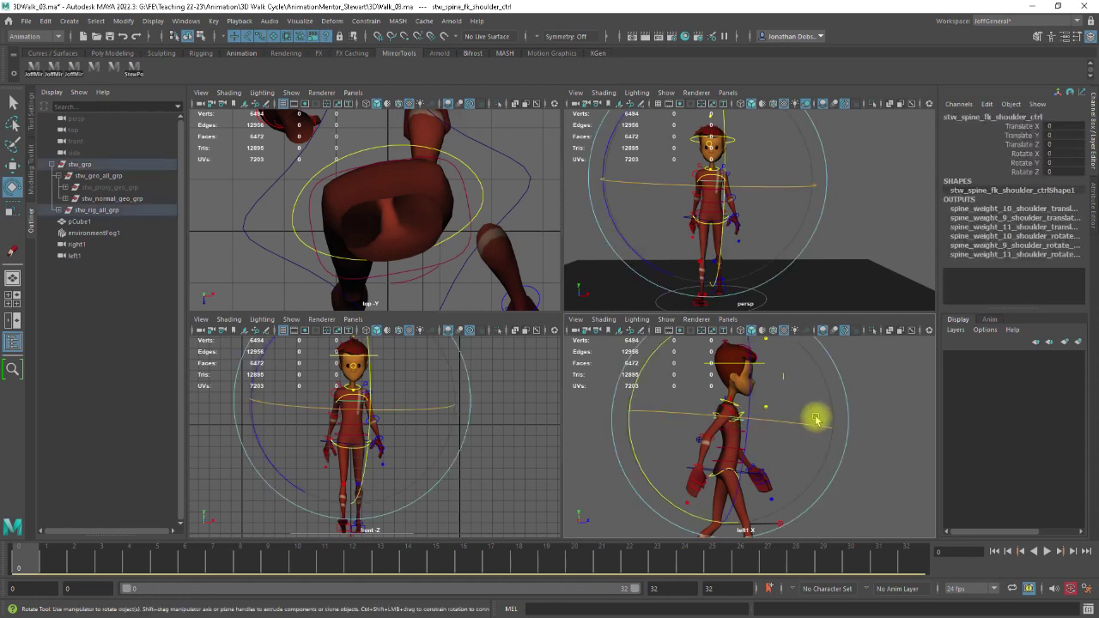
drag(790, 427, 780, 423)
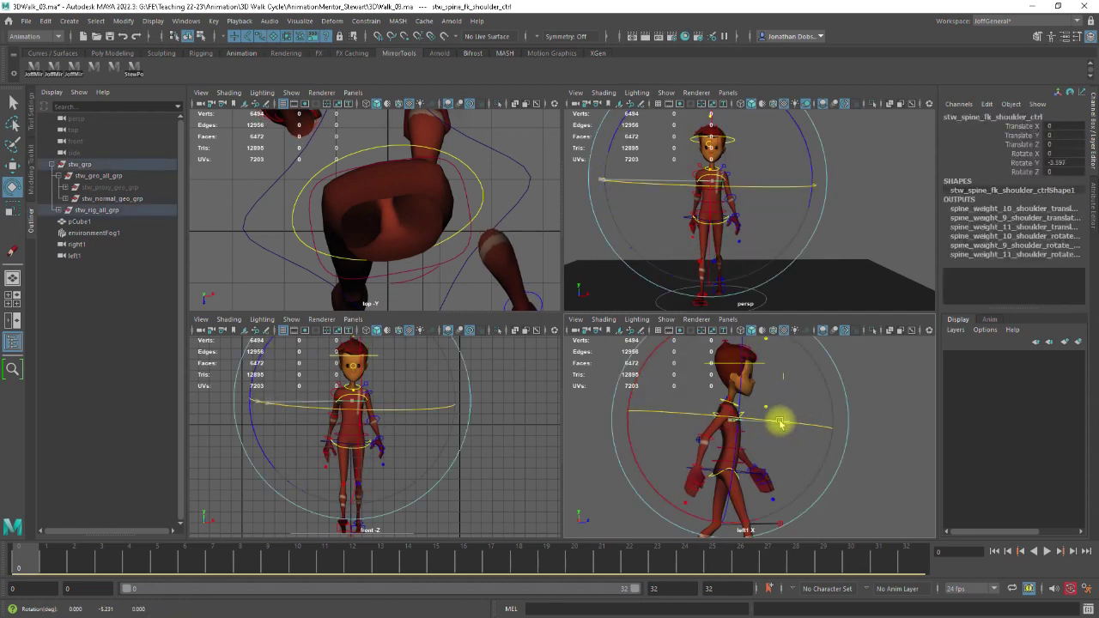
key(ctrl+z)
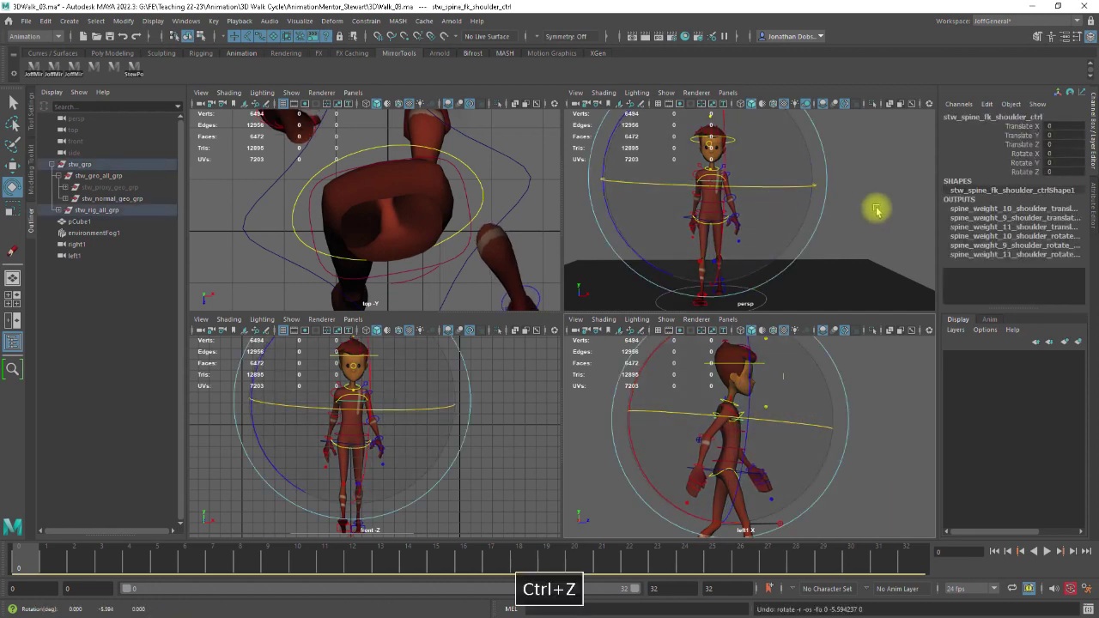
Step: Select the lower, upper and shoulder FK spine controls together in the perspective view
alt+right_drag(875, 211, 896, 211)
click(894, 211)
alt+middle_drag(865, 202, 877, 233)
alt+right_drag(822, 243, 830, 260)
click(737, 249)
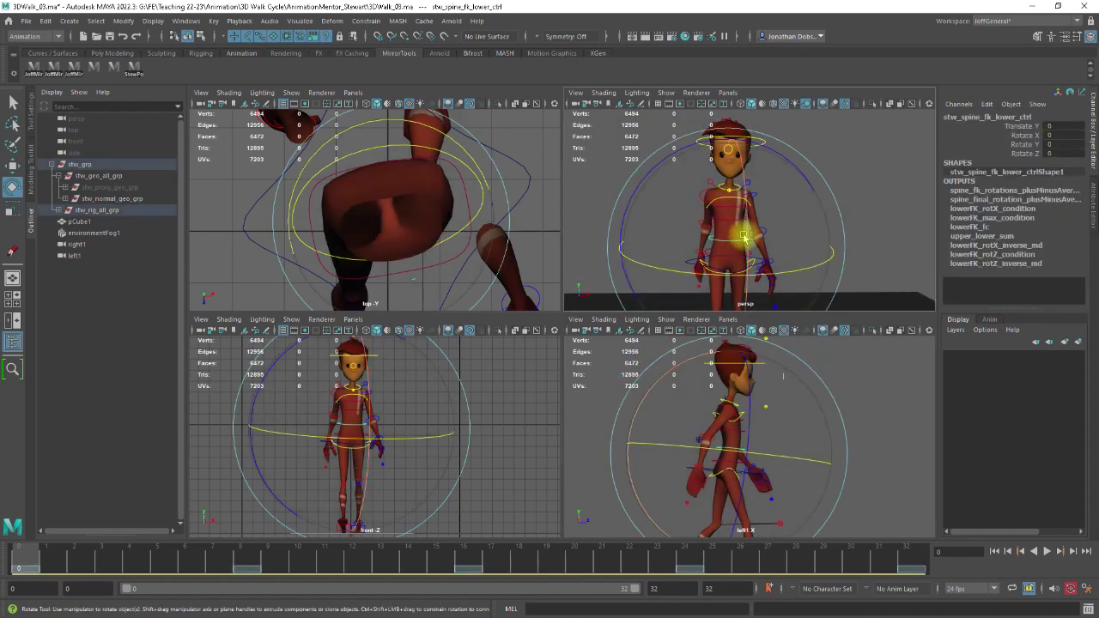
key(q)
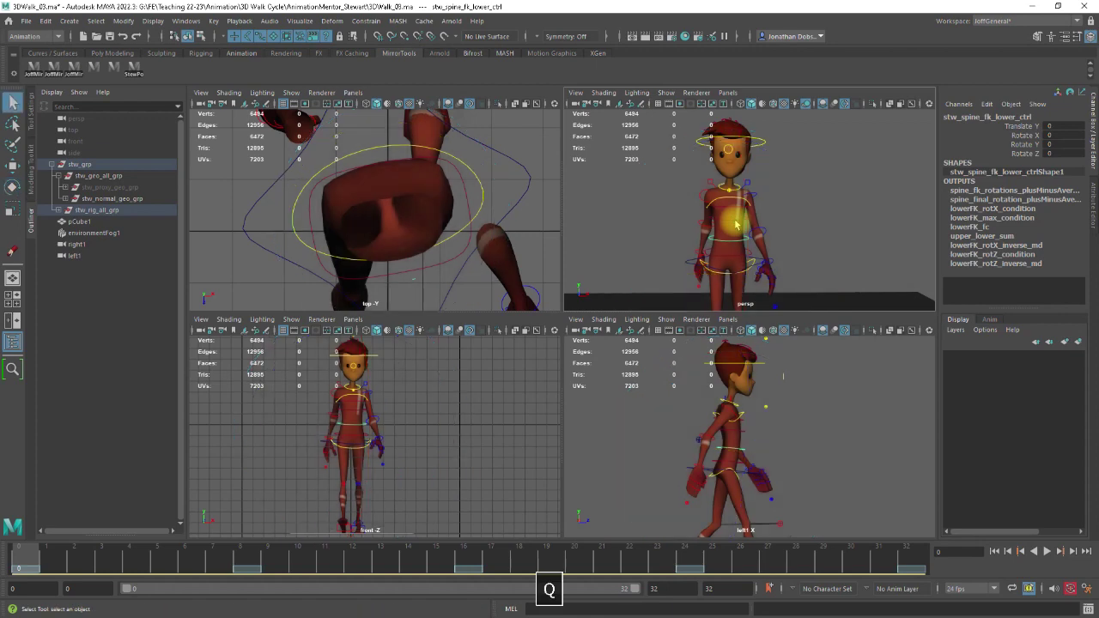
shift+click(735, 216)
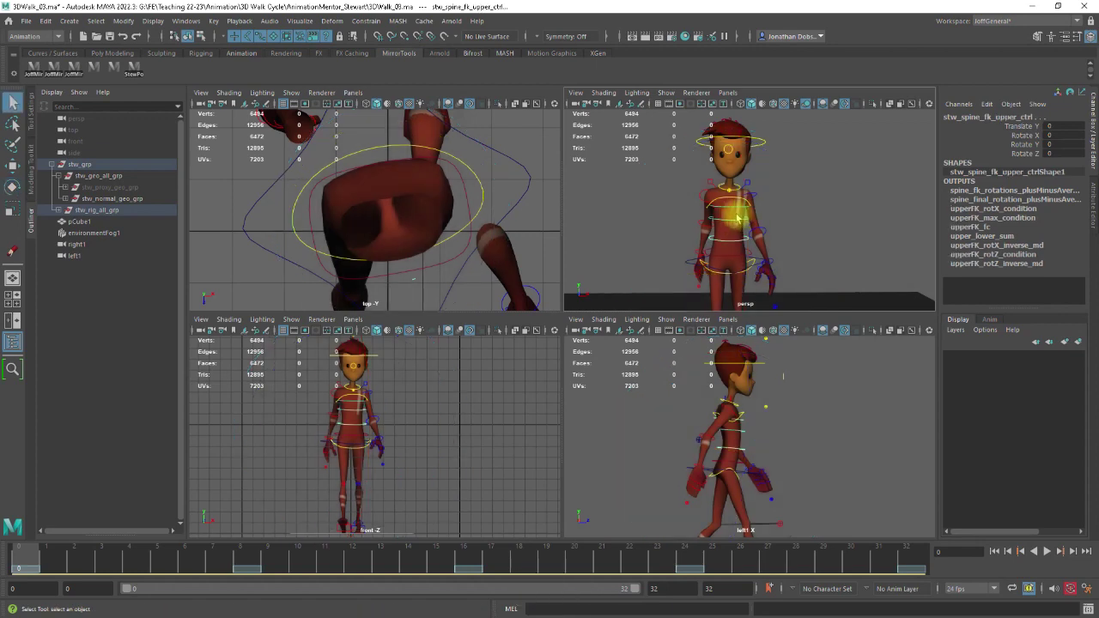
shift+click(729, 209)
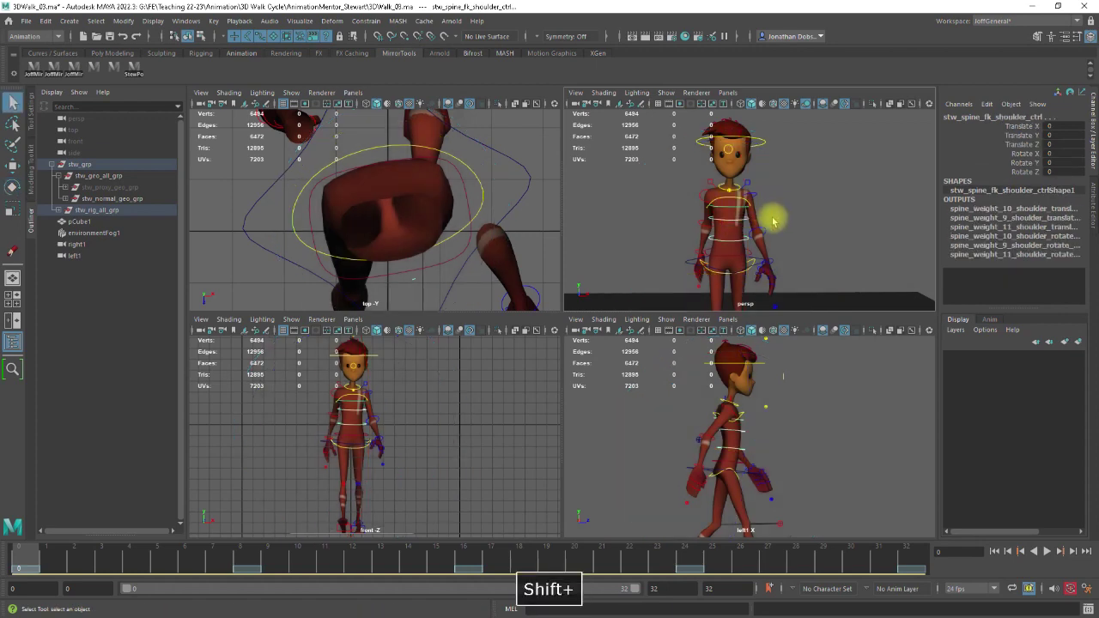
Step: Try rotating the three selected spine controls together to -2.871 in Y at frame 0
key(e)
drag(791, 223, 784, 224)
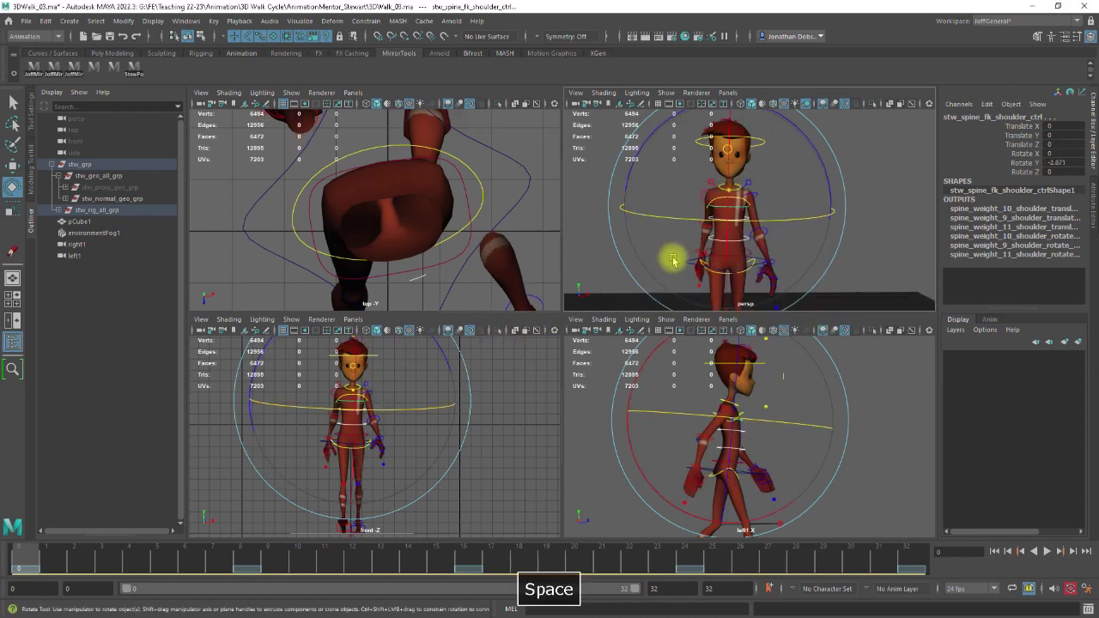
key(space)
key(space)
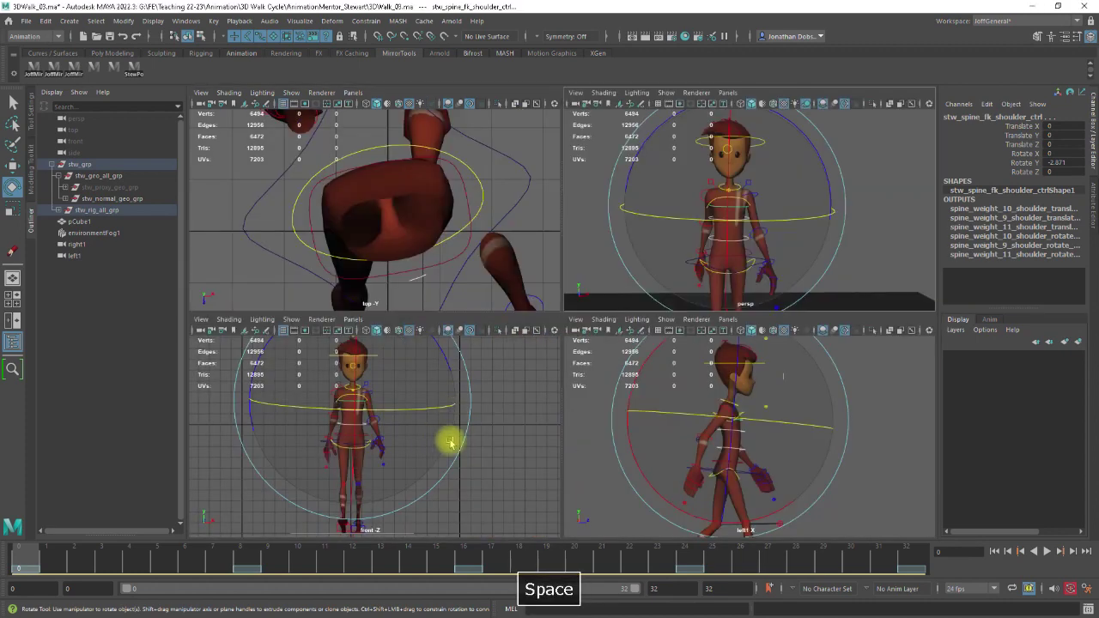
Step: Bring up the full-size front view and undo the last rotation of the three spine controls
click(493, 454)
key(space)
alt+right_drag(646, 290, 662, 287)
alt+middle_drag(689, 302, 684, 329)
key(ctrl+z)
key(ctrl+z)
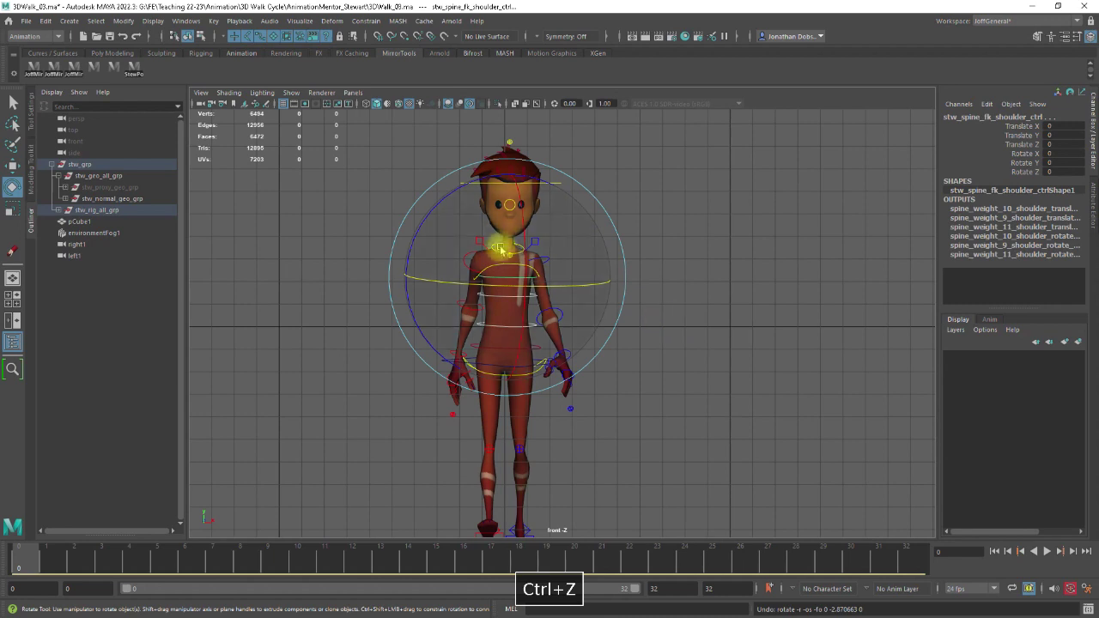
Step: Rotate the three spine controls to -6.295 in Y at frame 0 and key the pose at frames 0 and 32
drag(563, 288, 560, 289)
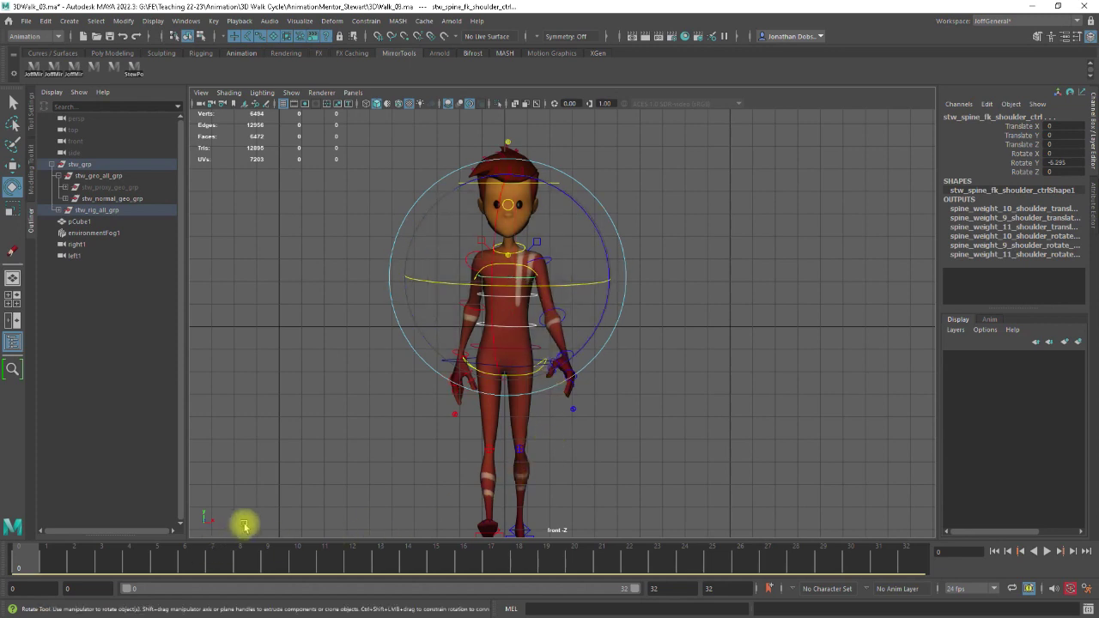
key(s)
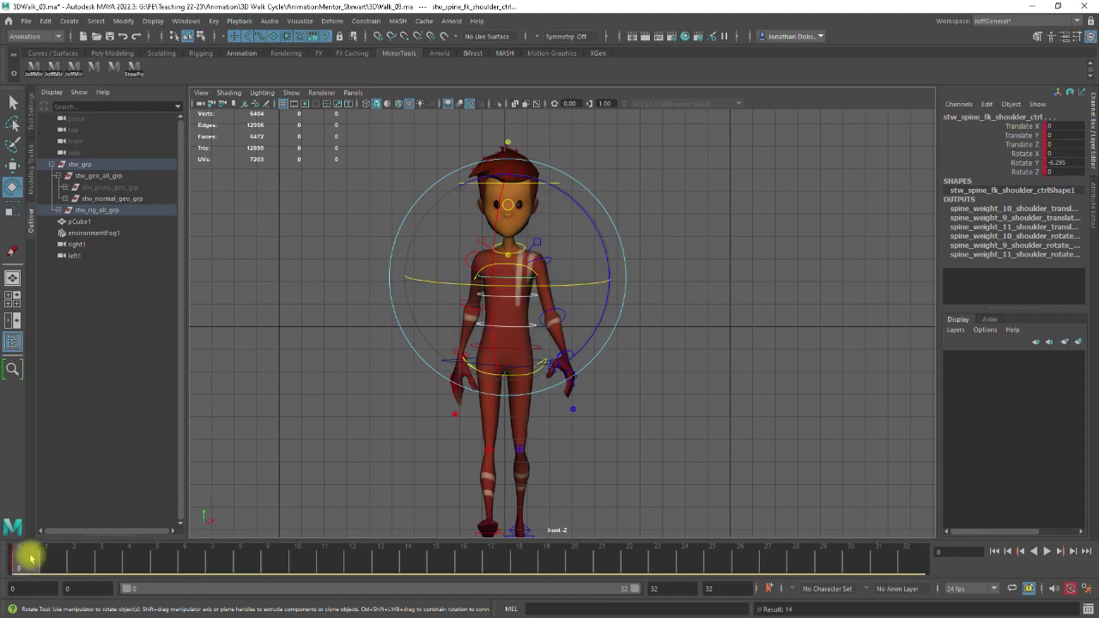
drag(61, 558, 926, 552)
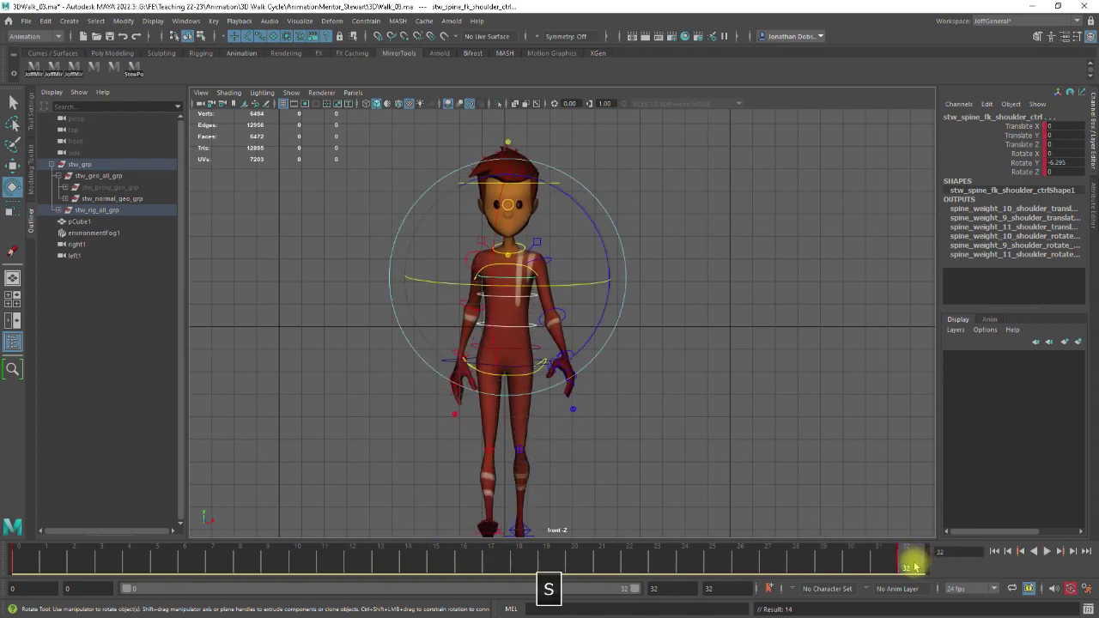
Step: Rotate the three spine controls to 7.623 in Y at frame 16 and scrub through the cycle to check the twist
drag(915, 566, 459, 577)
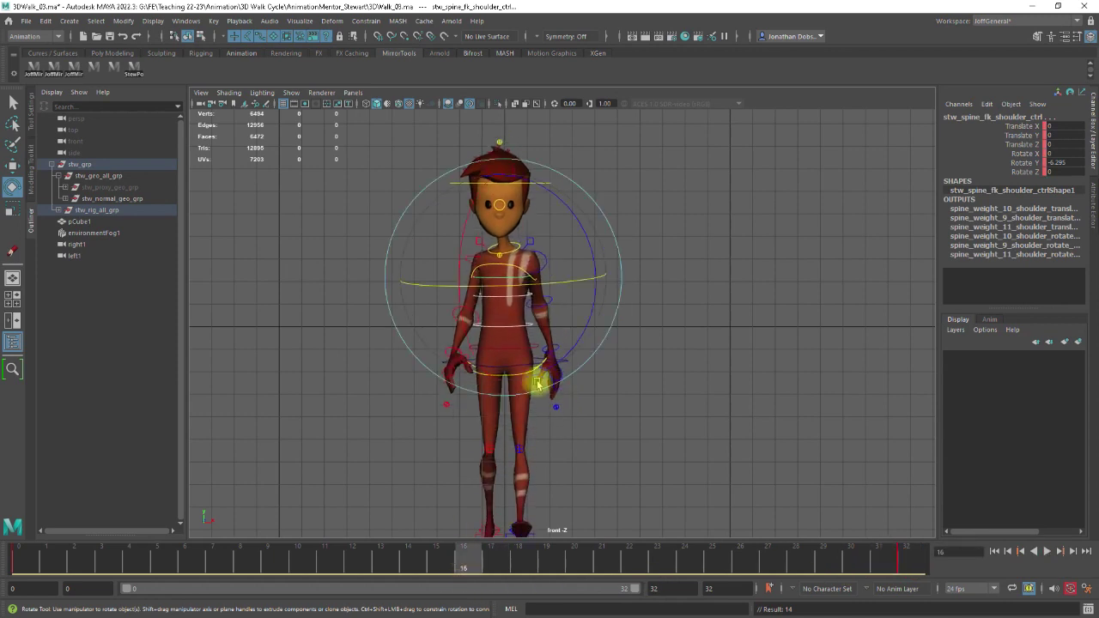
drag(550, 297, 576, 282)
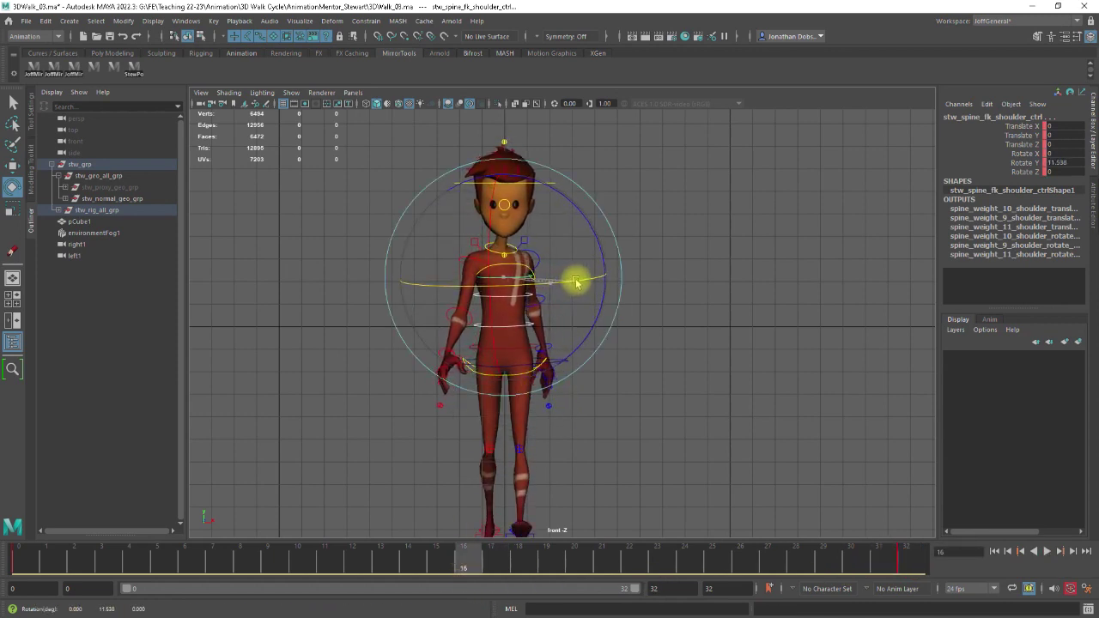
drag(574, 283, 571, 283)
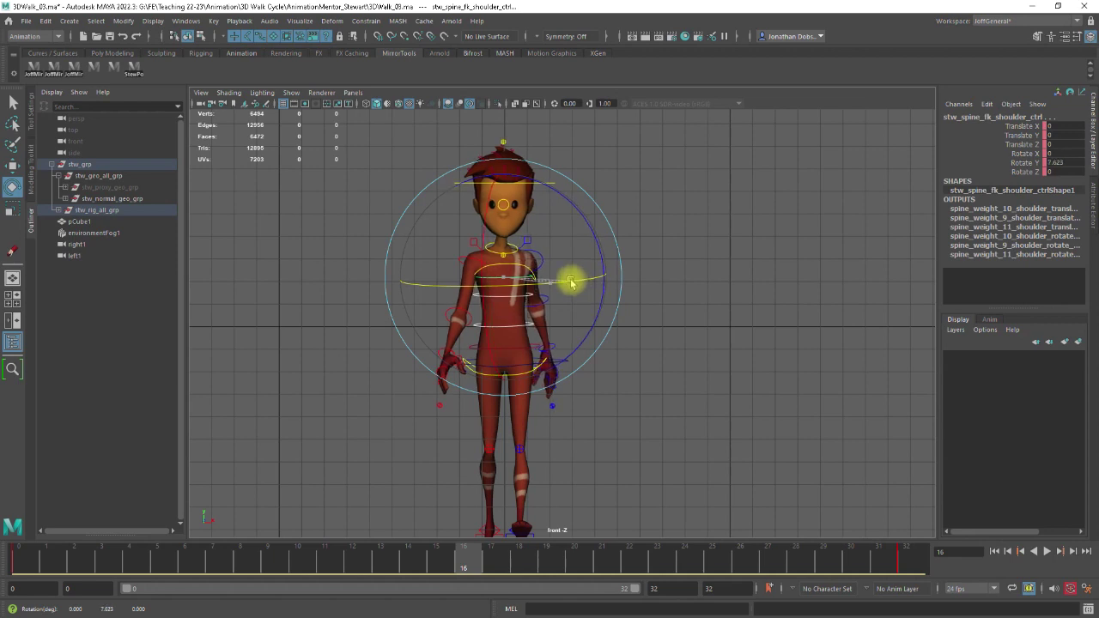
drag(466, 569, 3, 563)
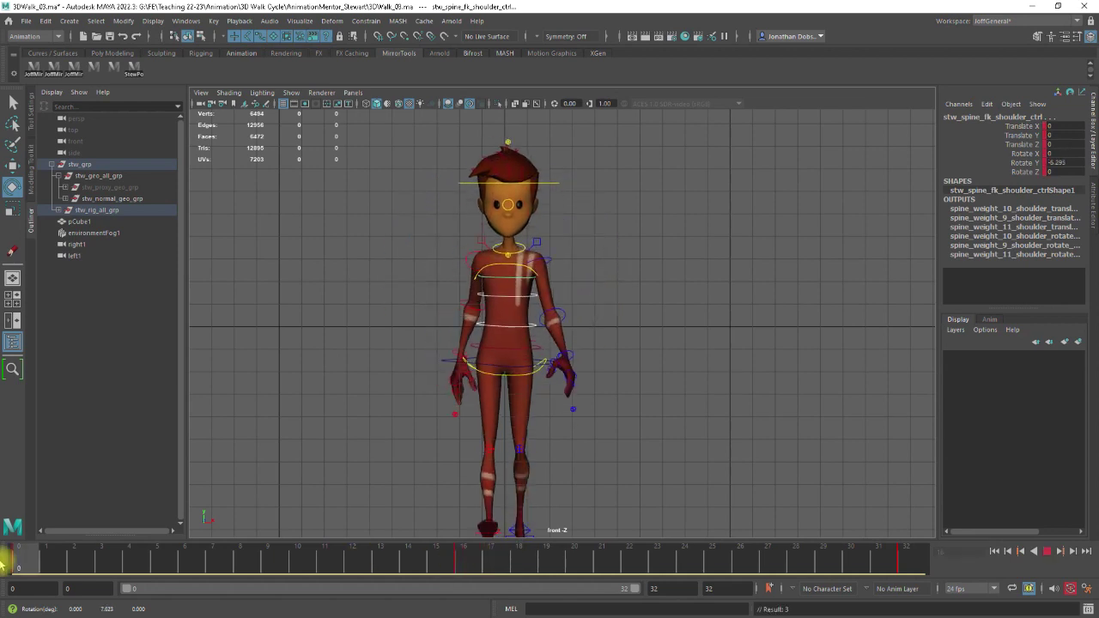
drag(82, 573, 902, 573)
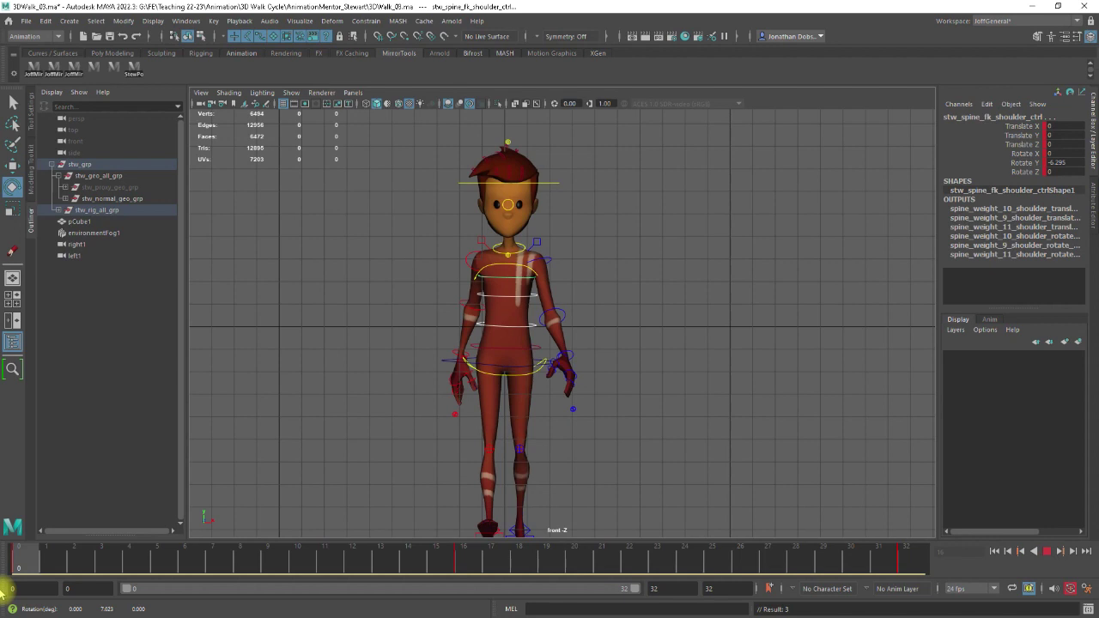
Step: Try tilting the COG control in Z at frame 0, undo the rotation and clear the selection
click(624, 464)
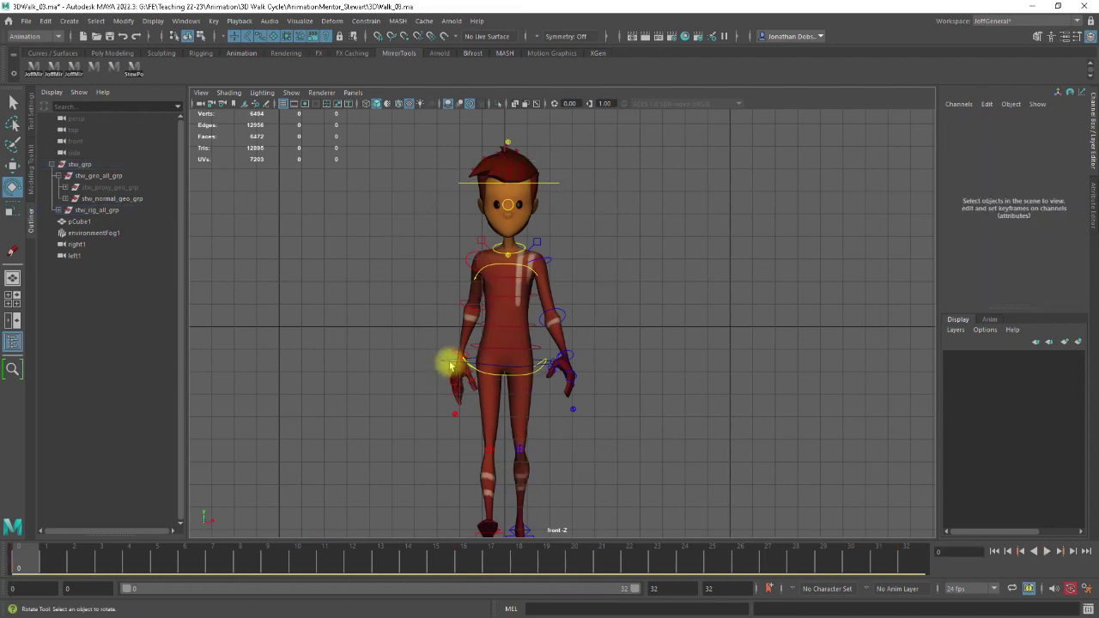
click(450, 365)
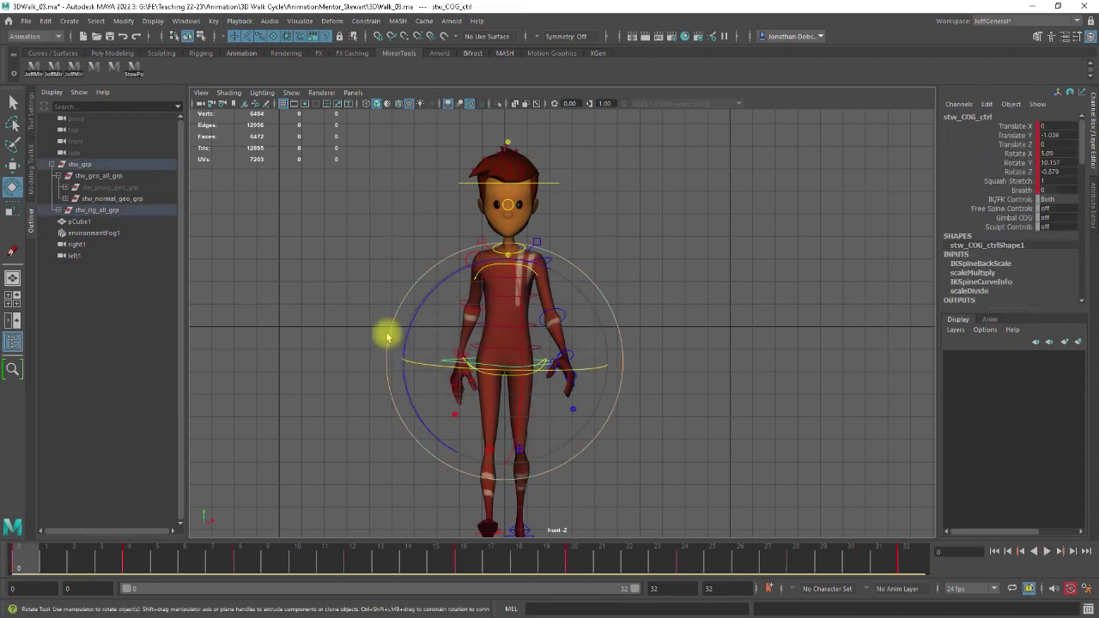
drag(407, 330, 409, 318)
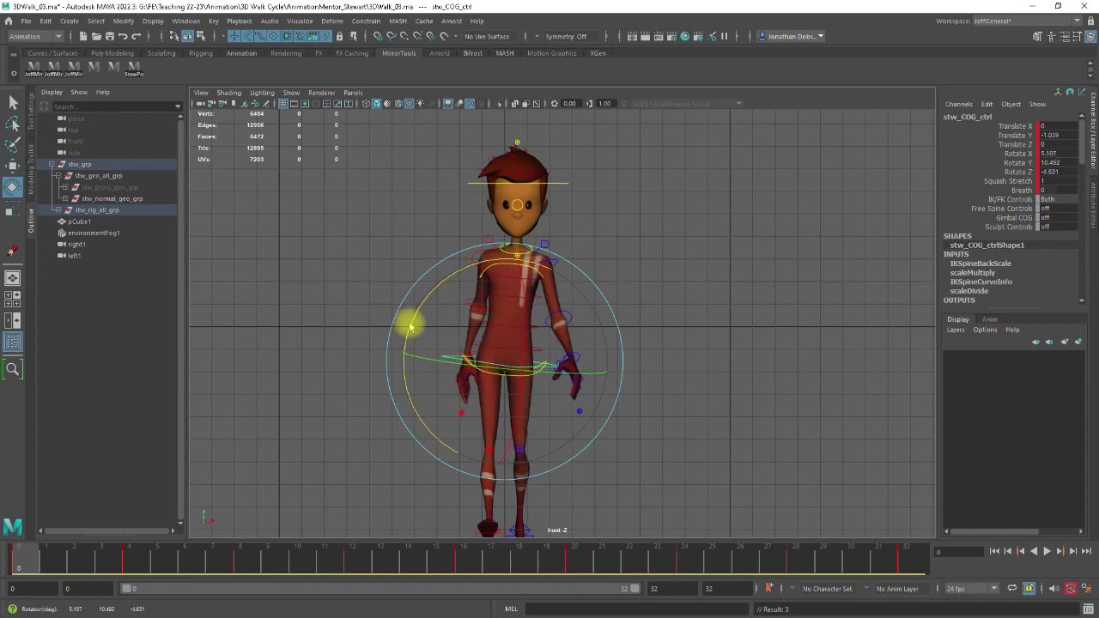
key(ctrl+z)
click(760, 326)
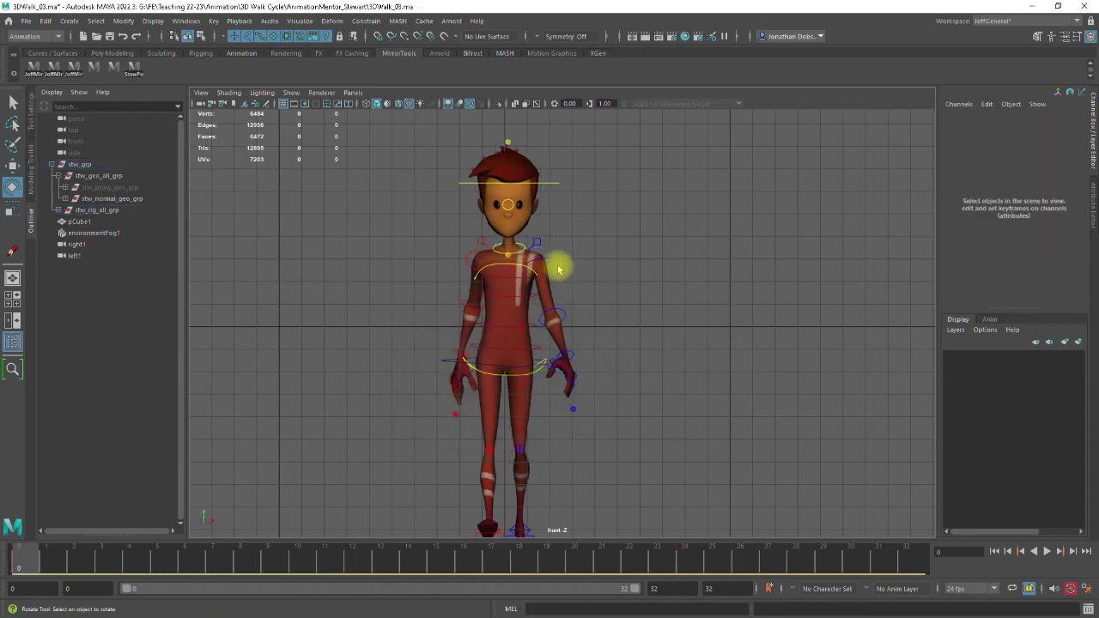
Step: Select the shoulder and upper spine FK controls, rotate them to 1.194 in Z at frame 0, and set a key at frame 32
click(518, 283)
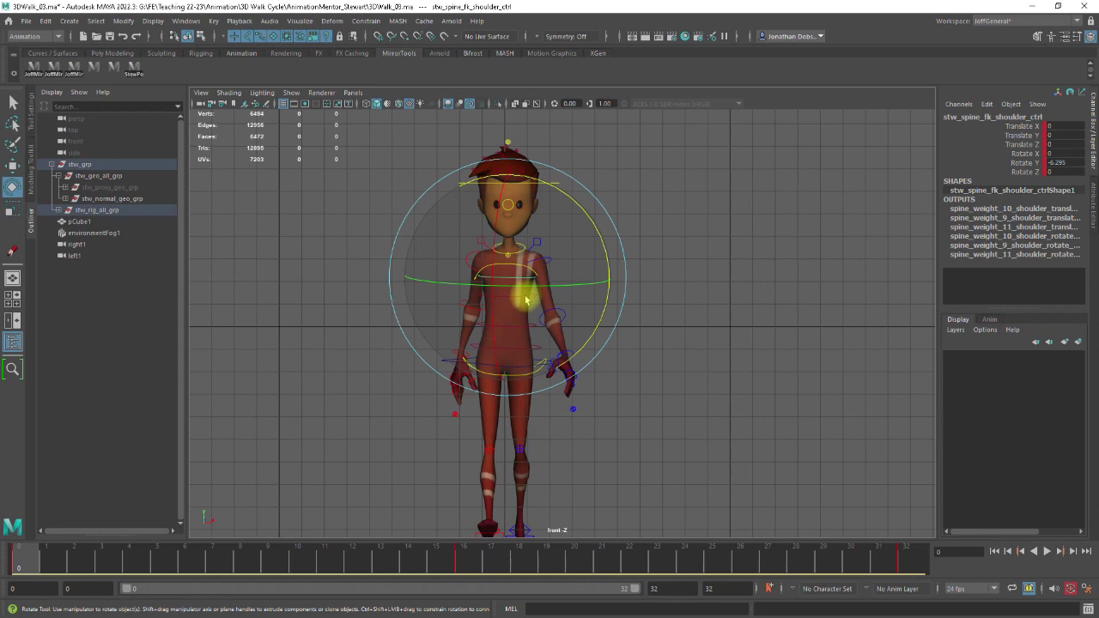
key(q)
shift+click(527, 296)
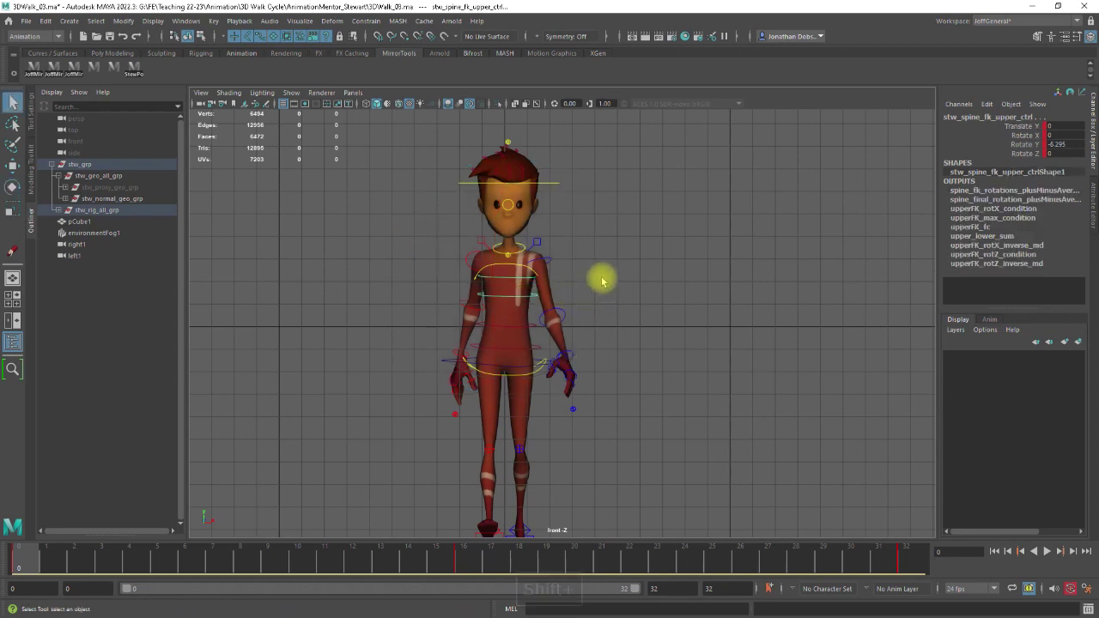
key(e)
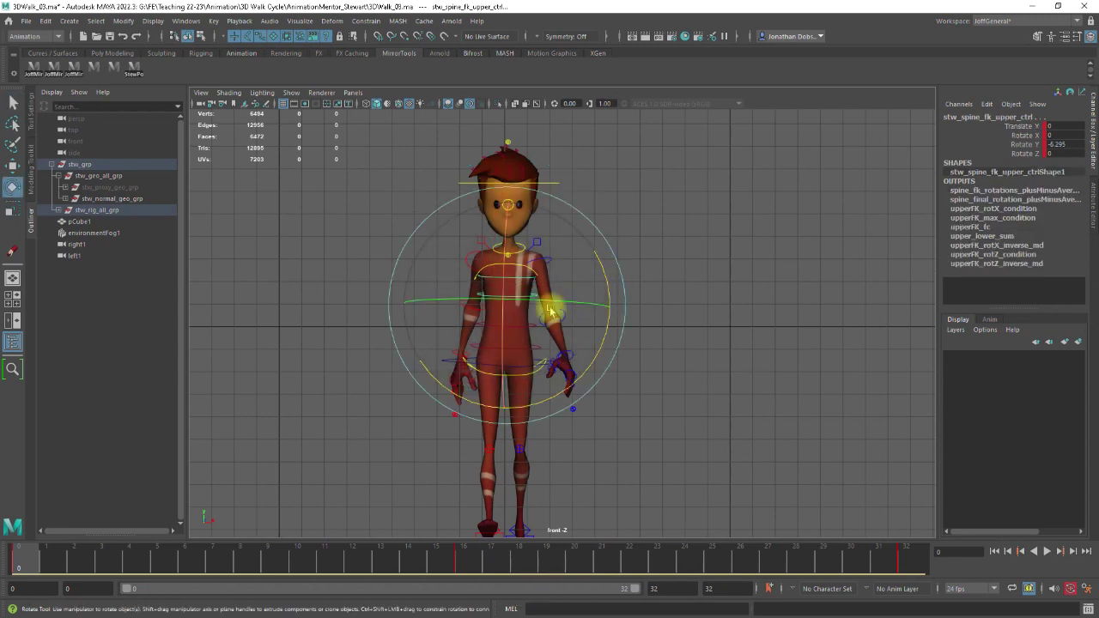
drag(605, 274, 606, 275)
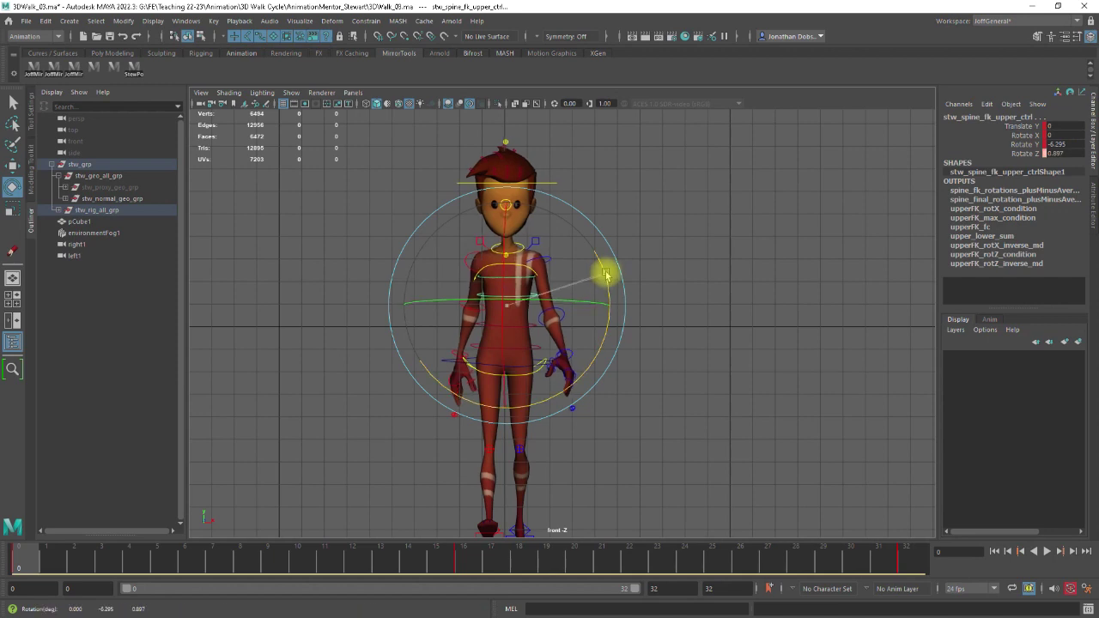
drag(606, 273, 605, 273)
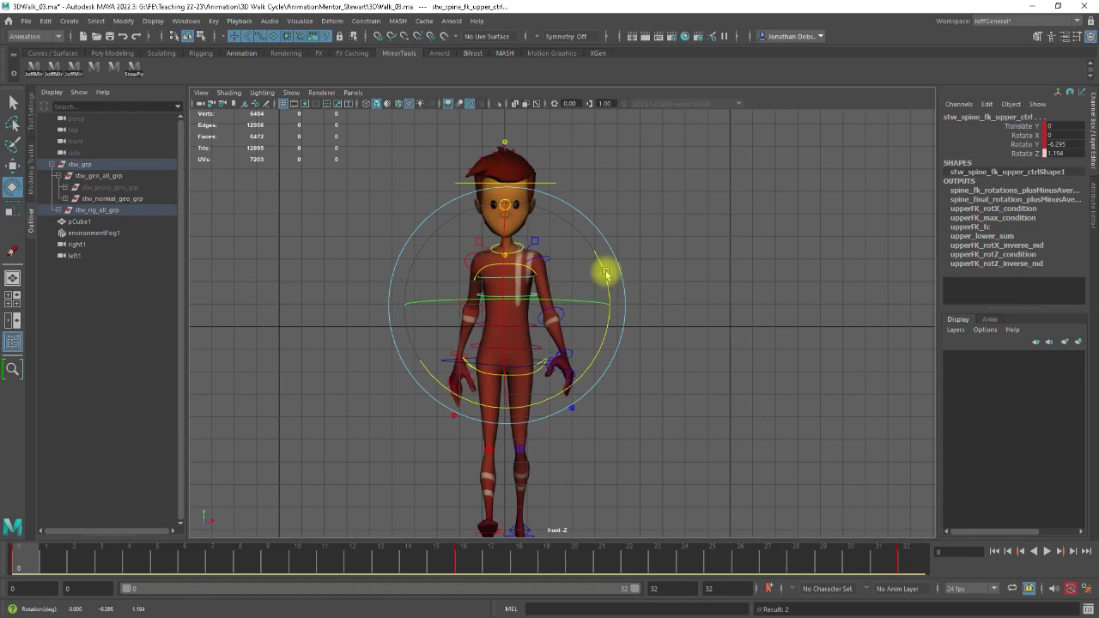
drag(29, 563, 912, 561)
key(s)
Step: Rotate the shoulder and upper spine controls to -2.149 in Z at frame 16 and play back the cycle
drag(824, 577, 478, 577)
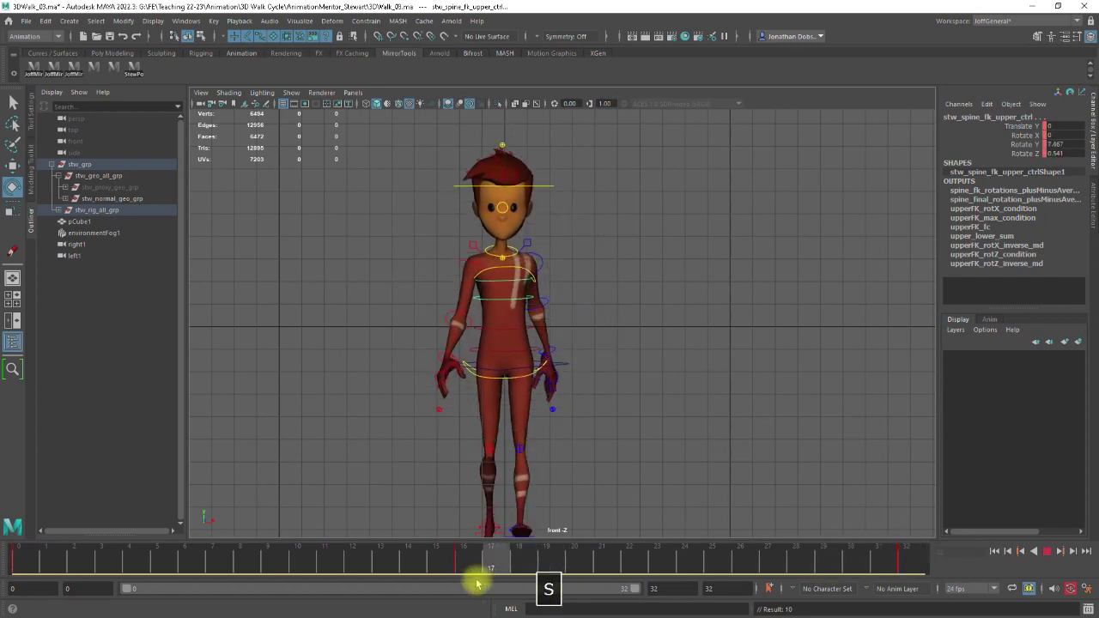
drag(418, 249, 421, 246)
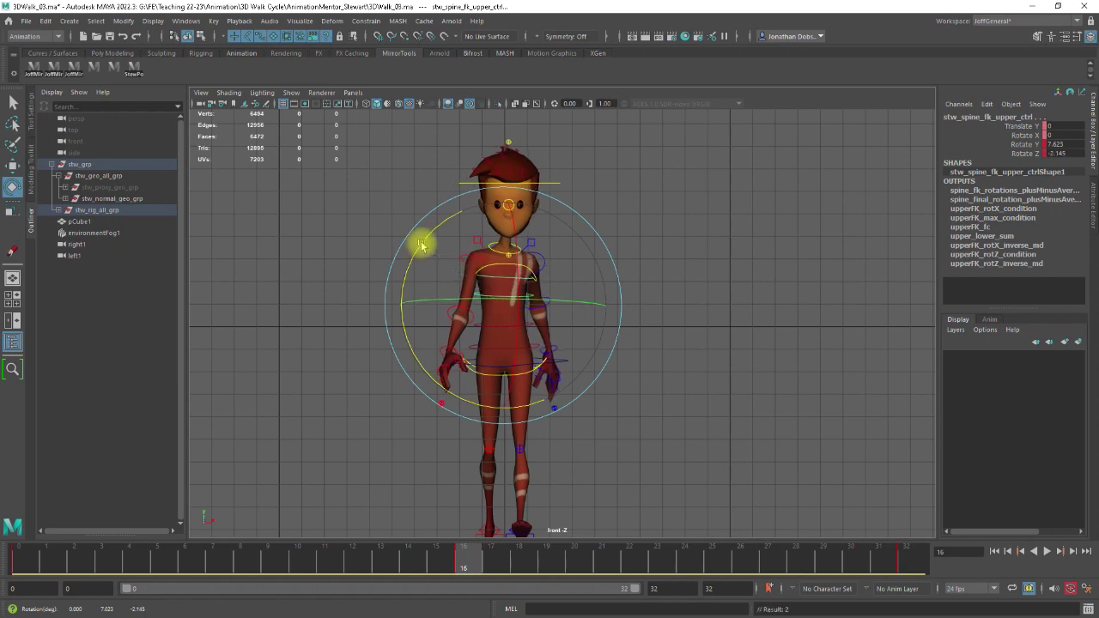
key(alt+v)
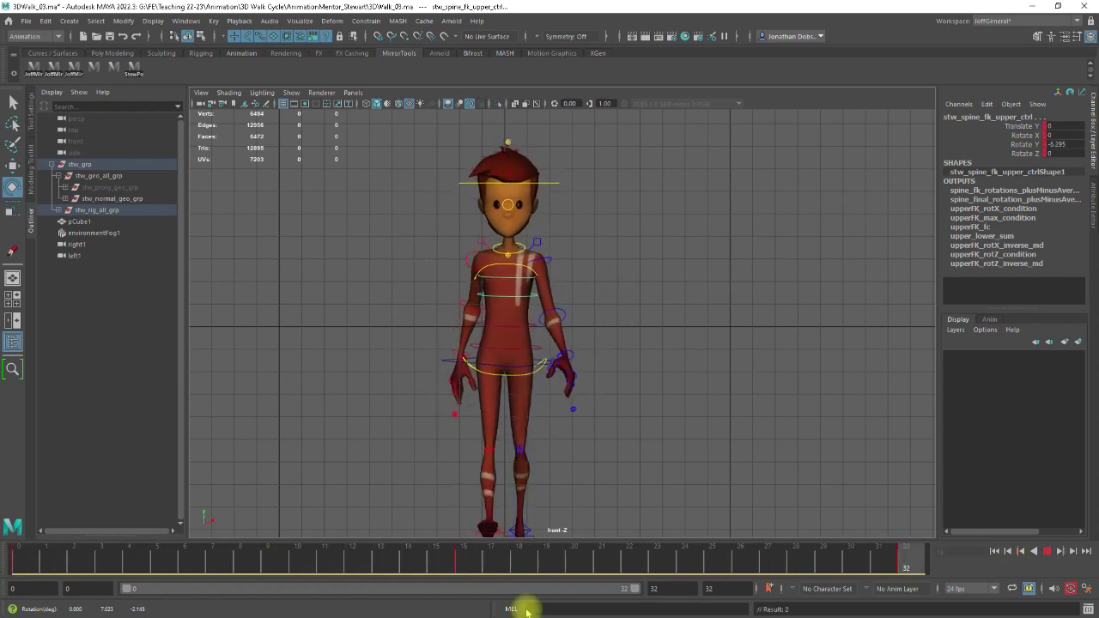
Step: Copy the two spine controls' key from frame 0, paste it at frame 32, and clear the selection
right_click(25, 562)
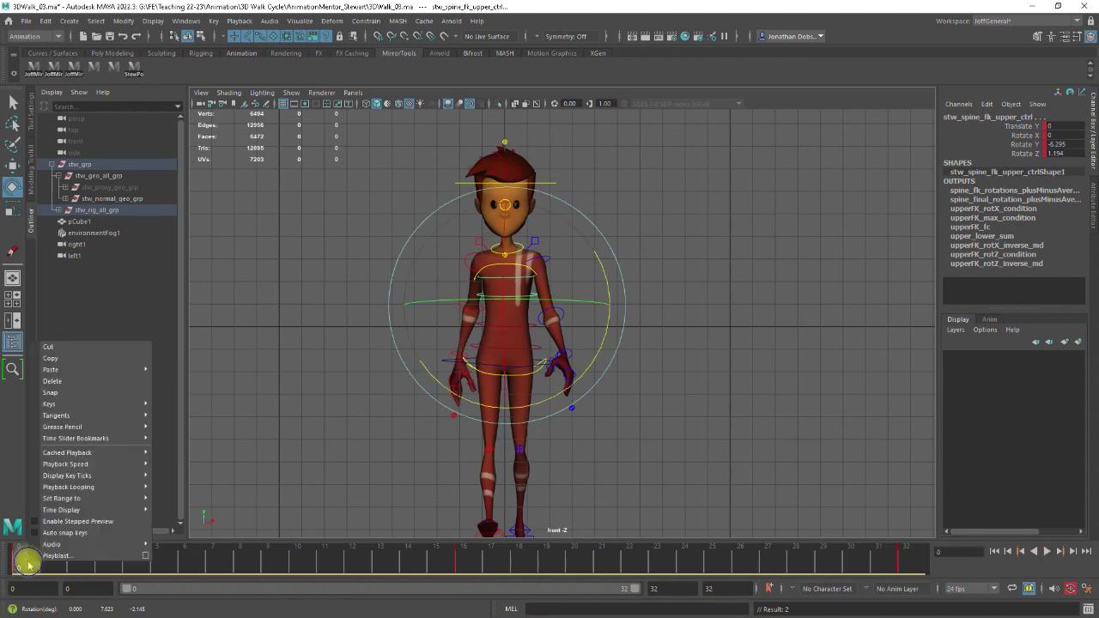
click(67, 359)
drag(152, 554, 906, 559)
right_click(906, 559)
mouse_move(936, 379)
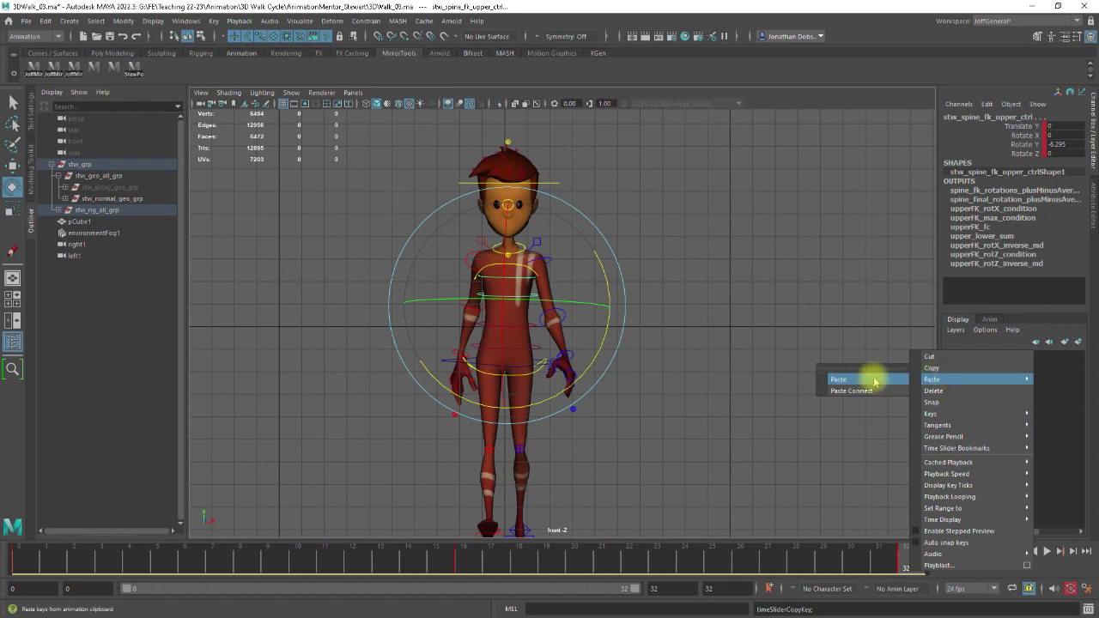
click(866, 377)
click(757, 414)
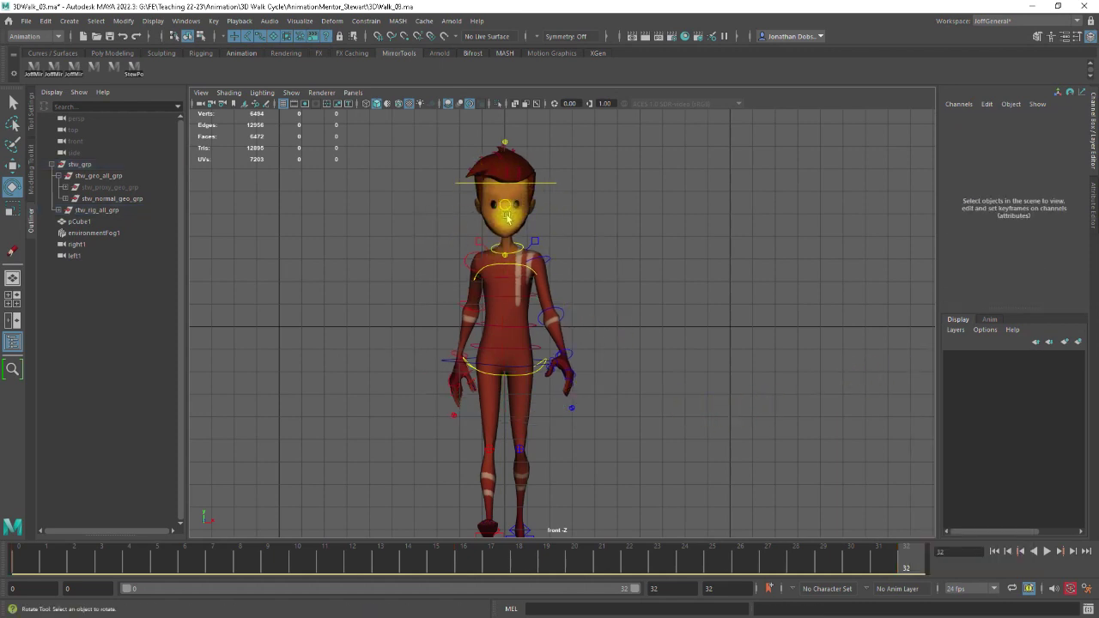
Step: Play back the walk cycle in the front view to check the shoulder tilt, and return to frame 0
key(alt+v)
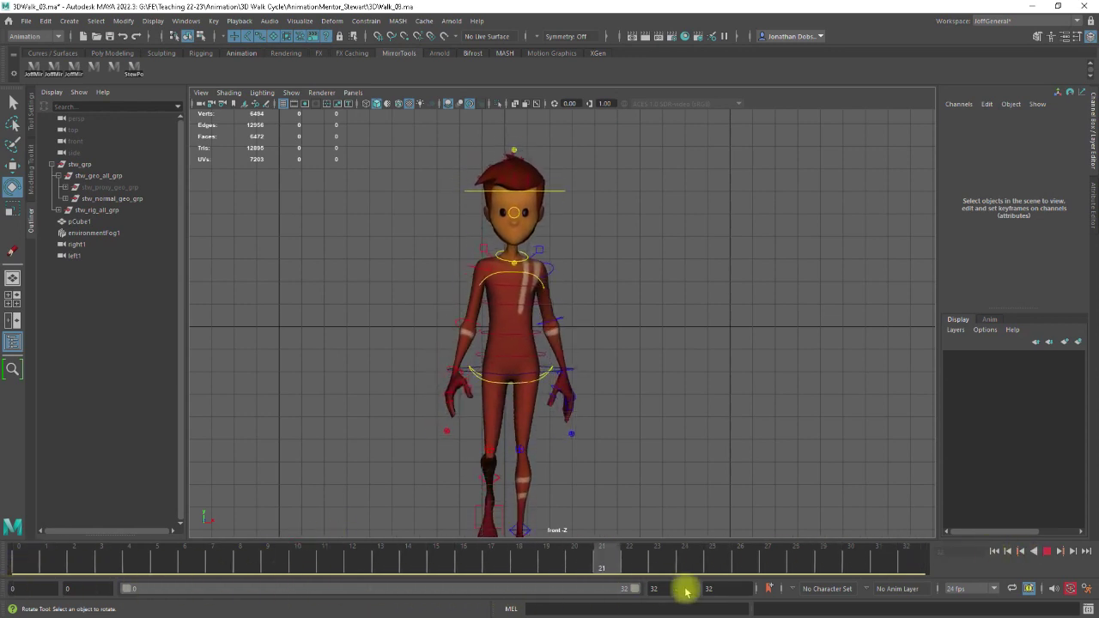
click(3, 568)
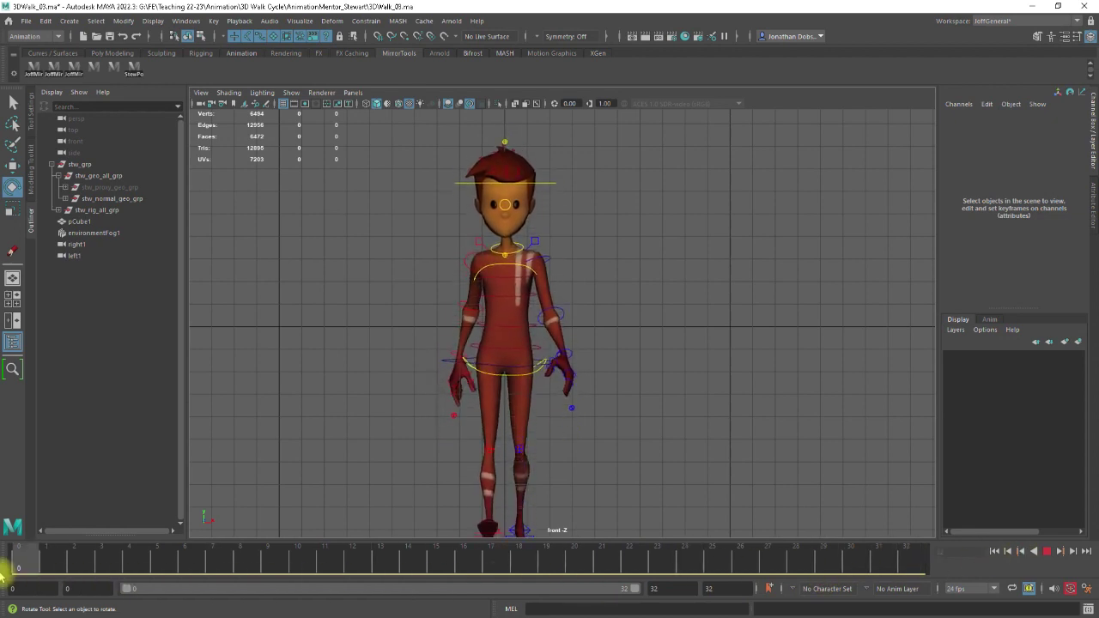
scroll(666, 444, down, 1)
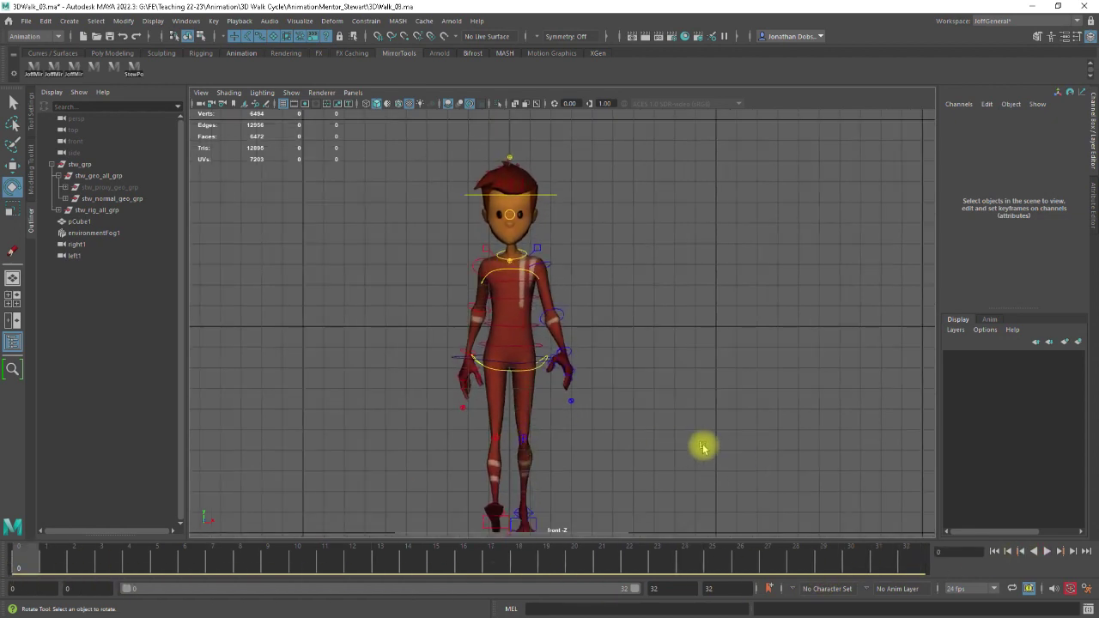
key(alt+v)
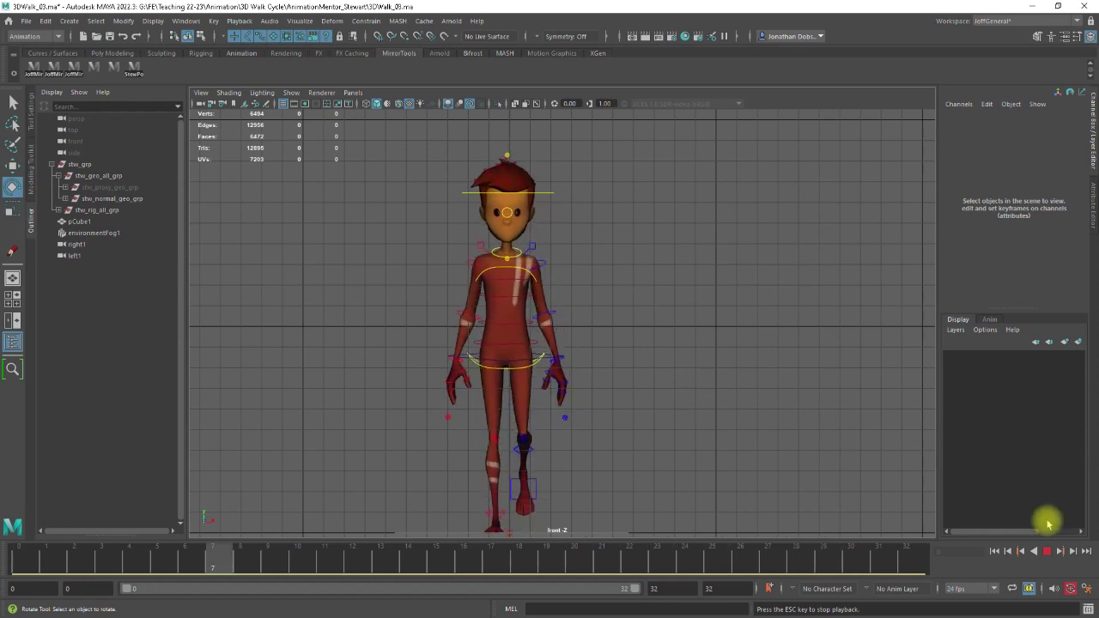
click(1047, 551)
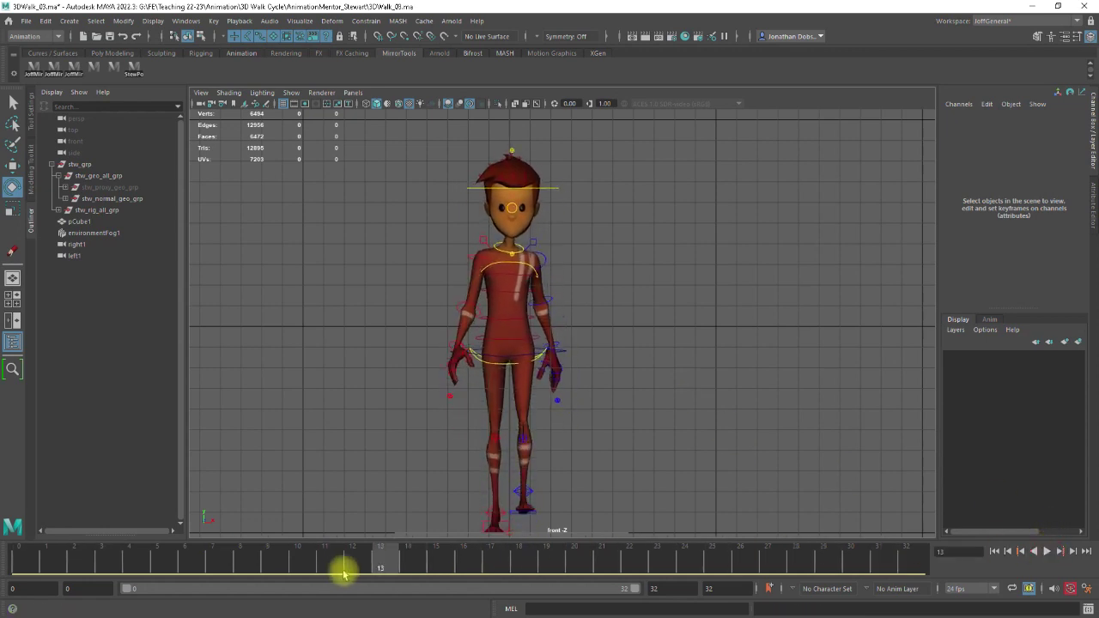
drag(353, 562, 4, 558)
Step: Show the full-size perspective view with the character at a three-quarter angle and hide the rig control curves
key(space)
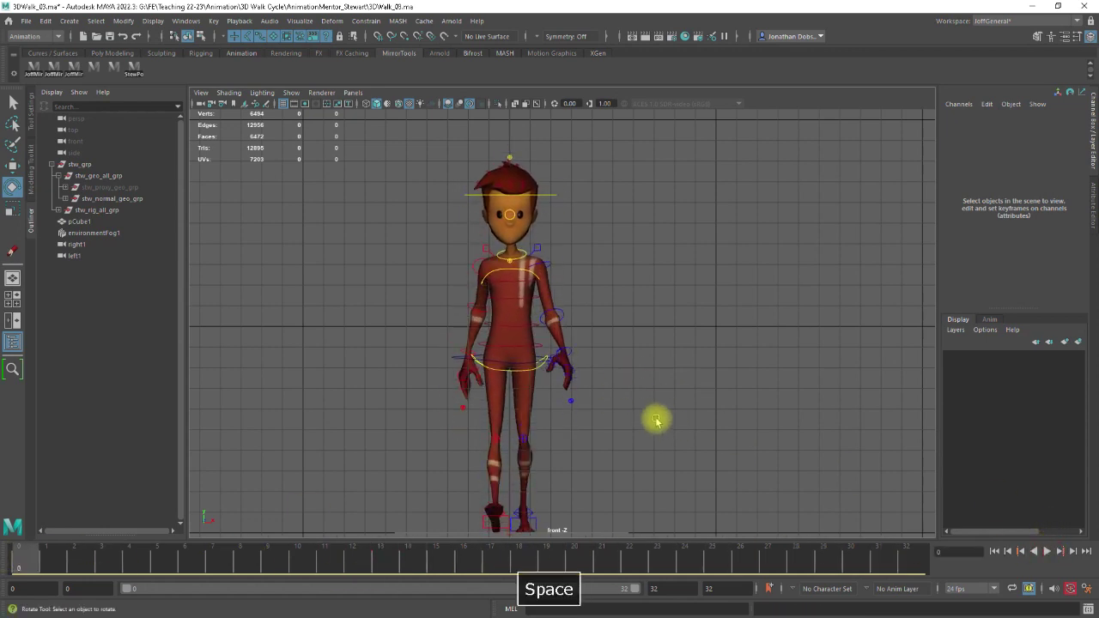
alt+right_drag(842, 233, 799, 243)
key(space)
alt+drag(713, 360, 664, 397)
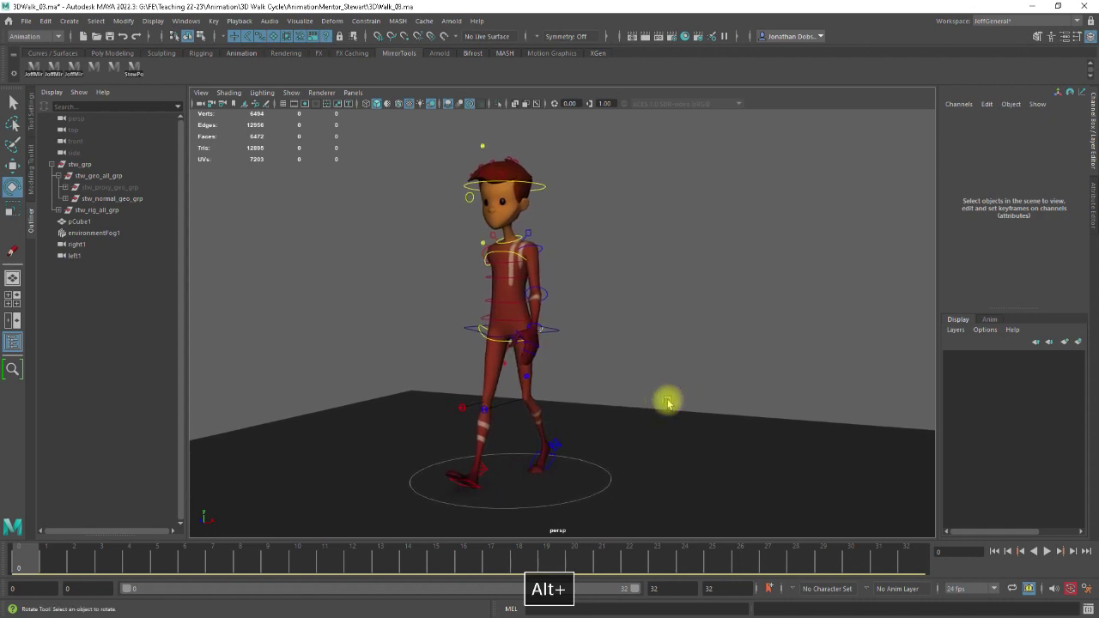
alt+middle_drag(668, 401, 667, 392)
key(alt+1)
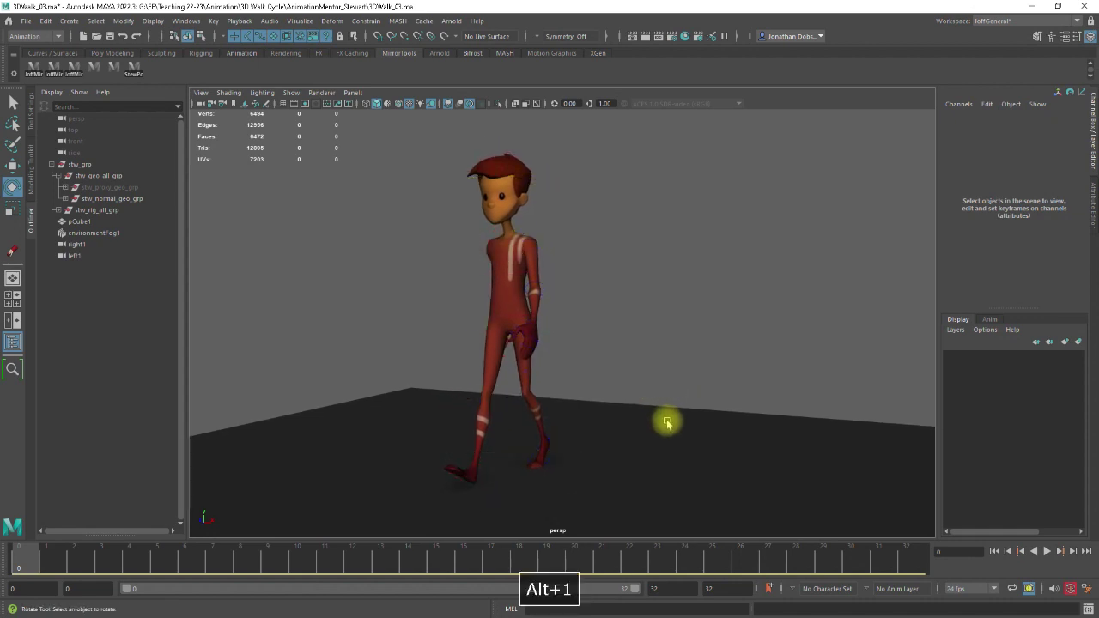
Step: Create a playblast of the walk cycle with the movie file named Walk_05 in the Playblasts folder
right_click(618, 560)
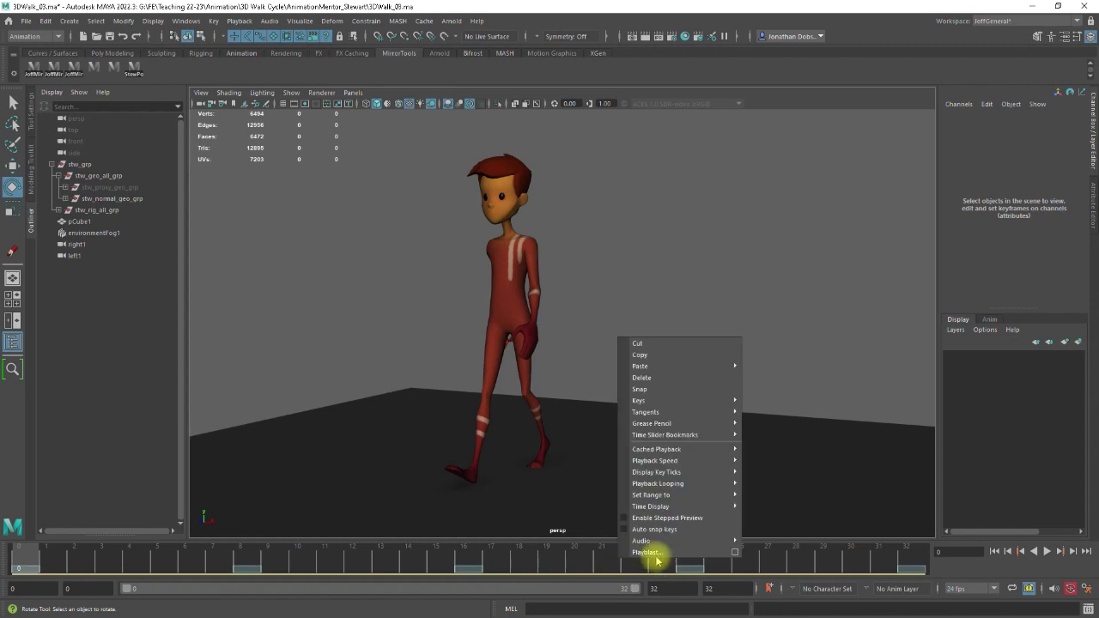
click(734, 552)
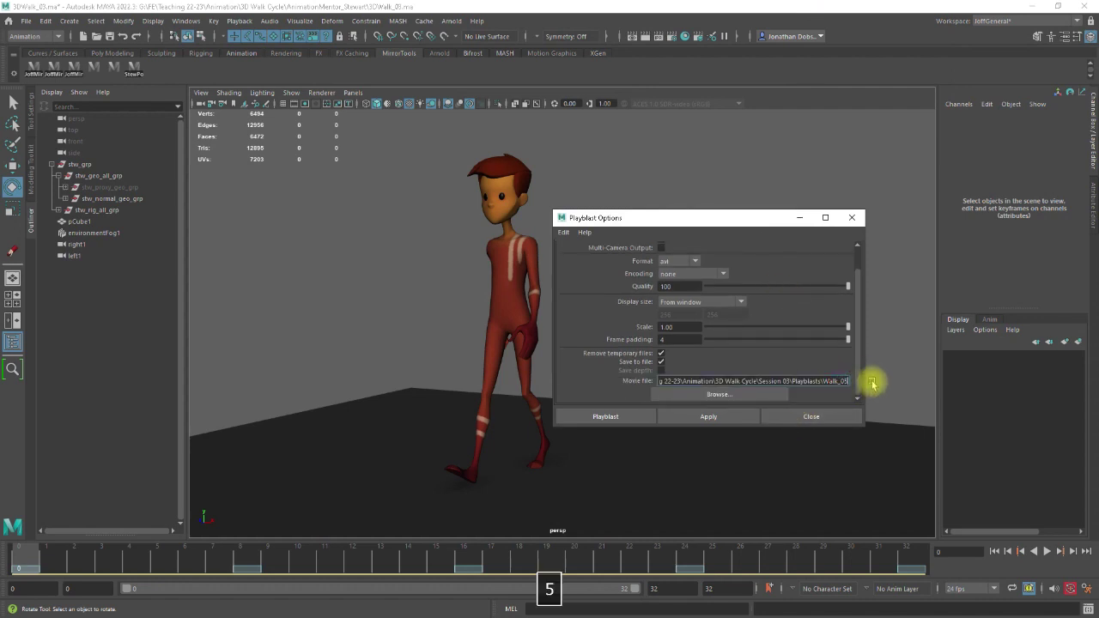
click(646, 417)
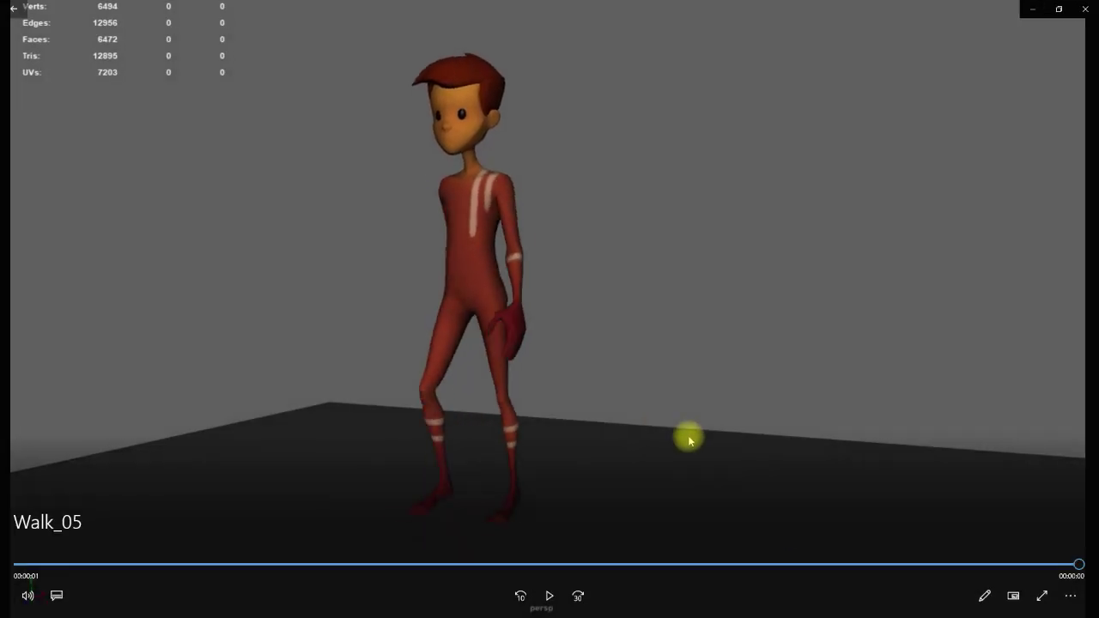
Step: Turn on repeat for the Walk_05 video, play it to review the walk, and pause it
click(1071, 596)
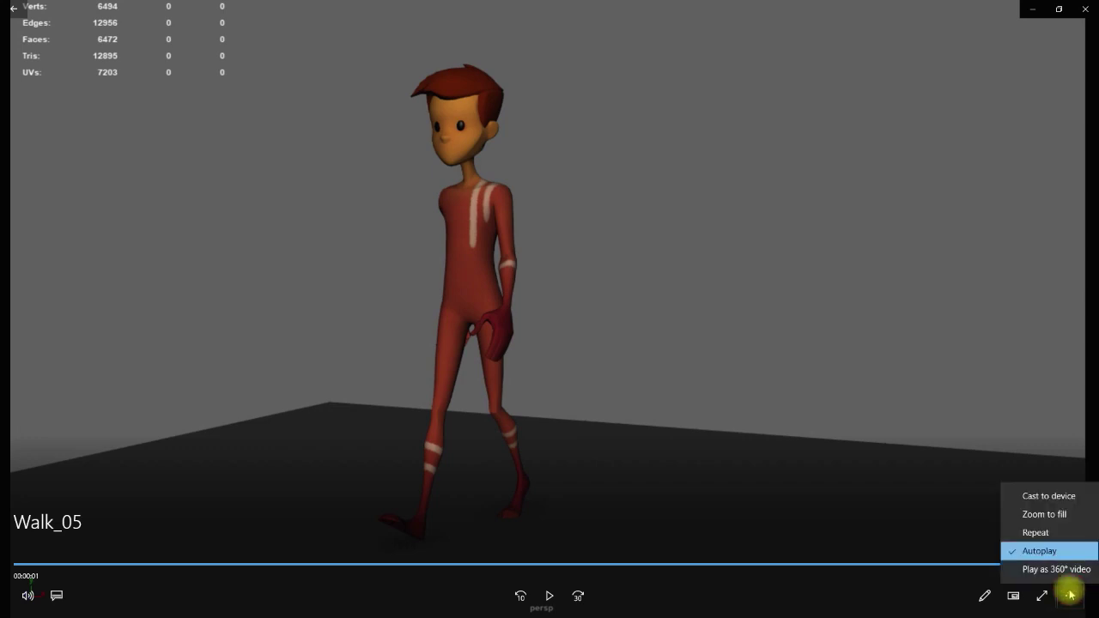
click(1046, 533)
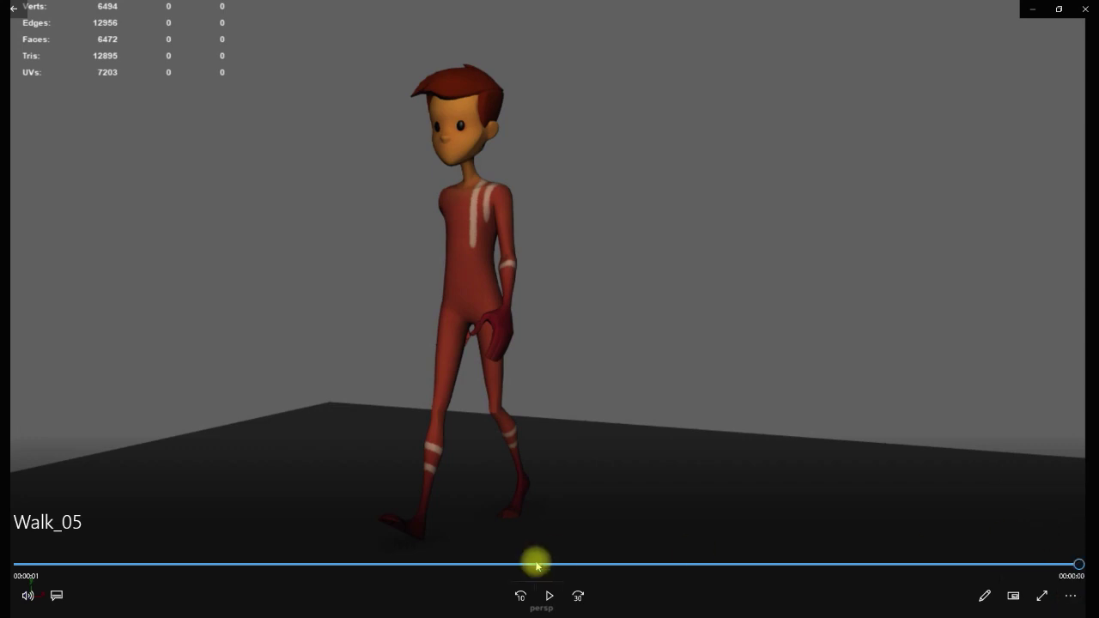
click(554, 598)
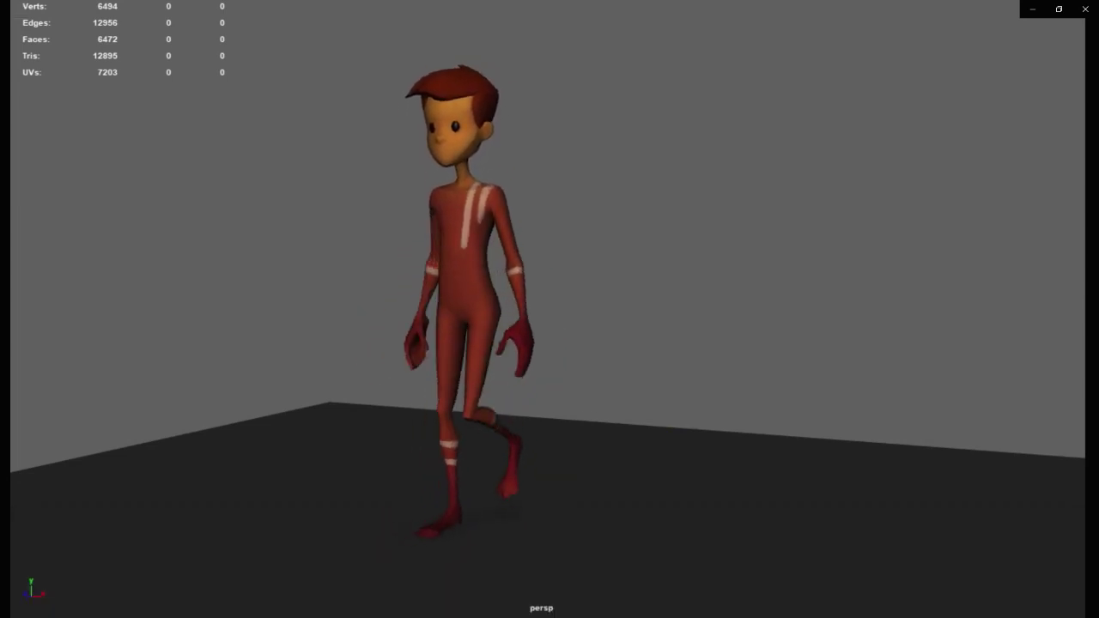
click(554, 594)
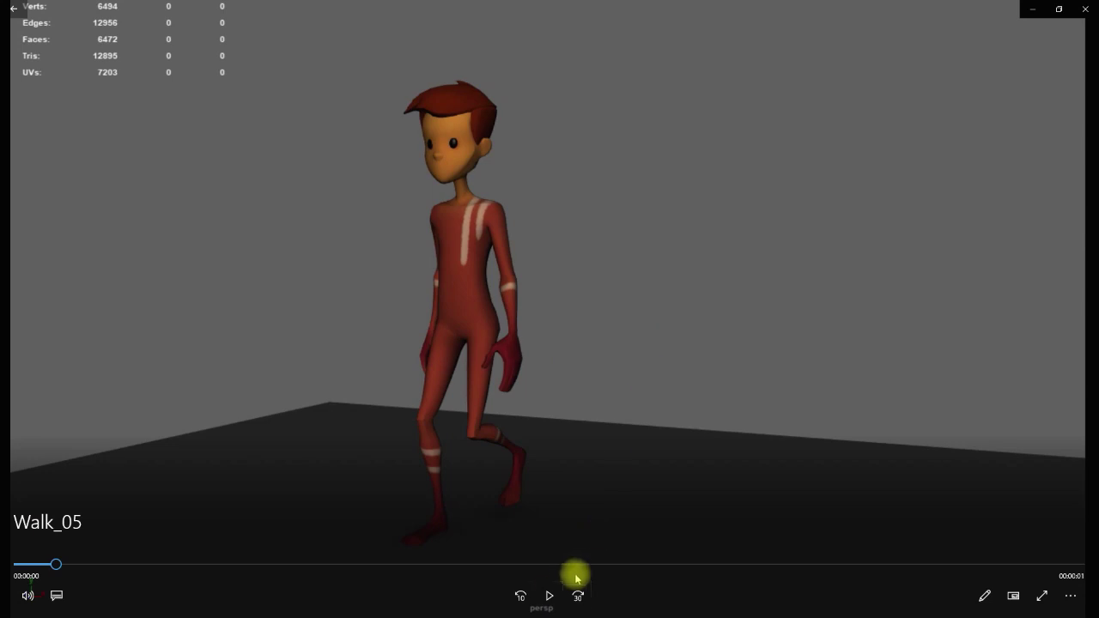
Step: Open the earlier Walk_04 video from the Playblasts folder, replay it for comparison, and close it
click(1087, 10)
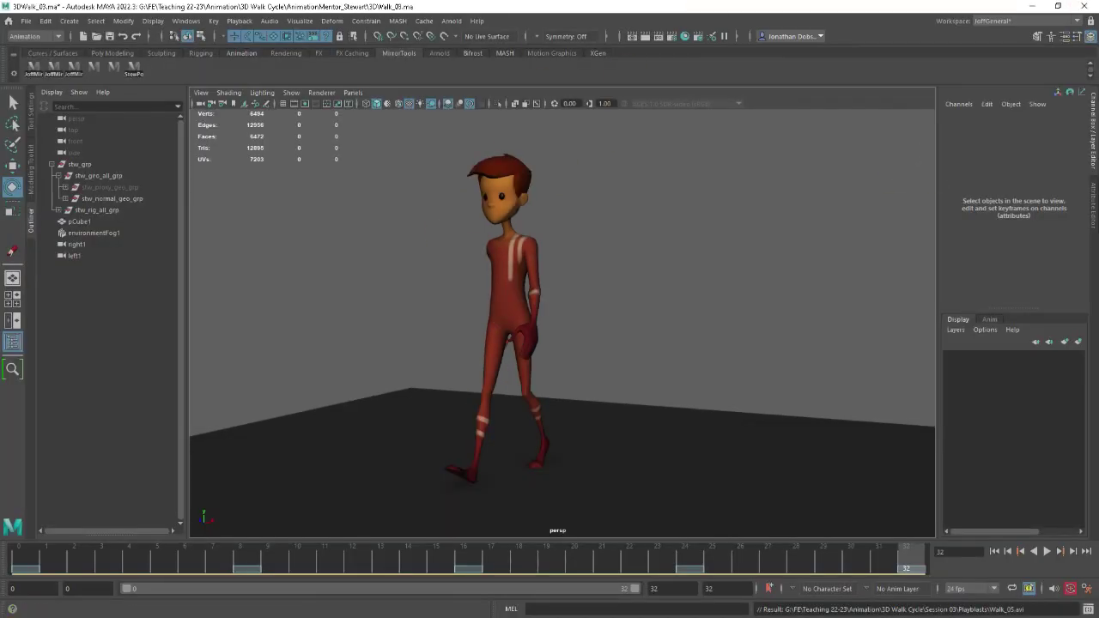
key(alt+Tab)
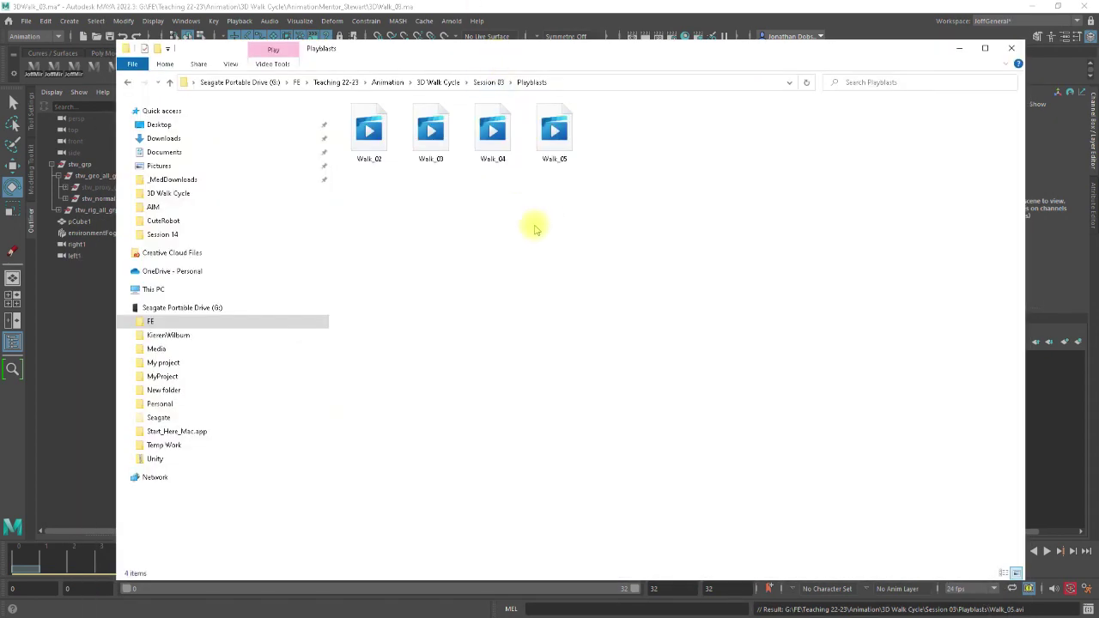
double_click(492, 130)
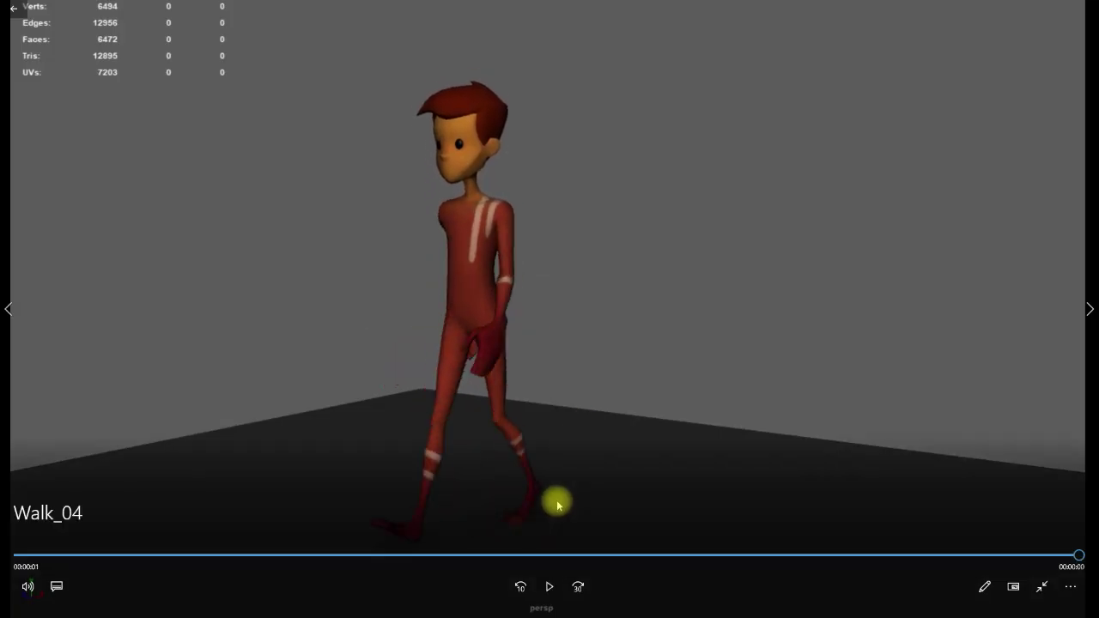
click(549, 589)
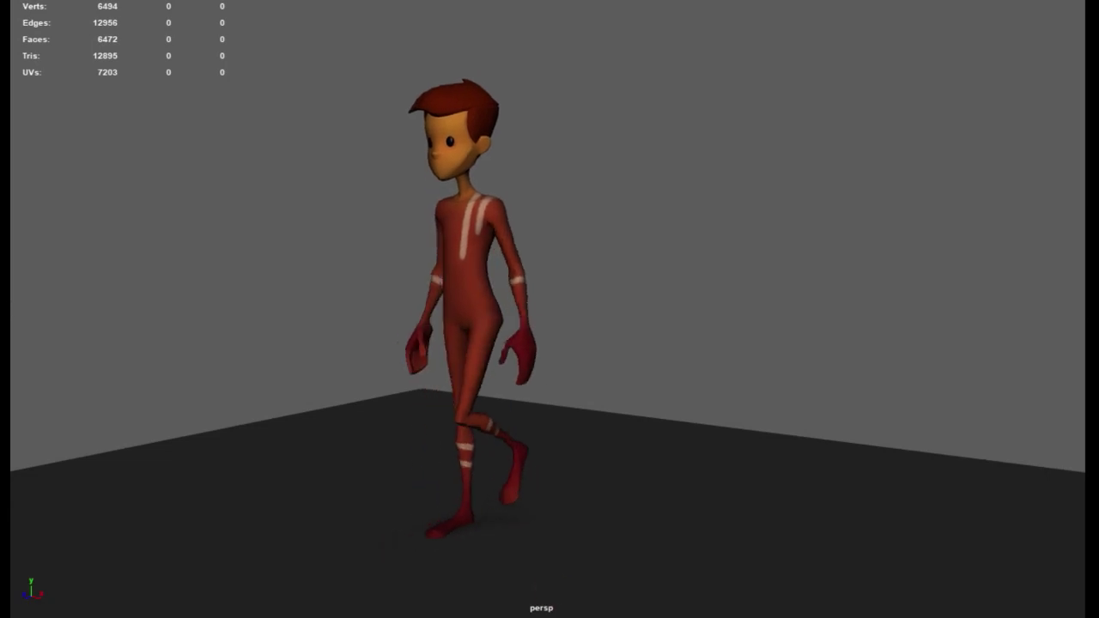
click(550, 589)
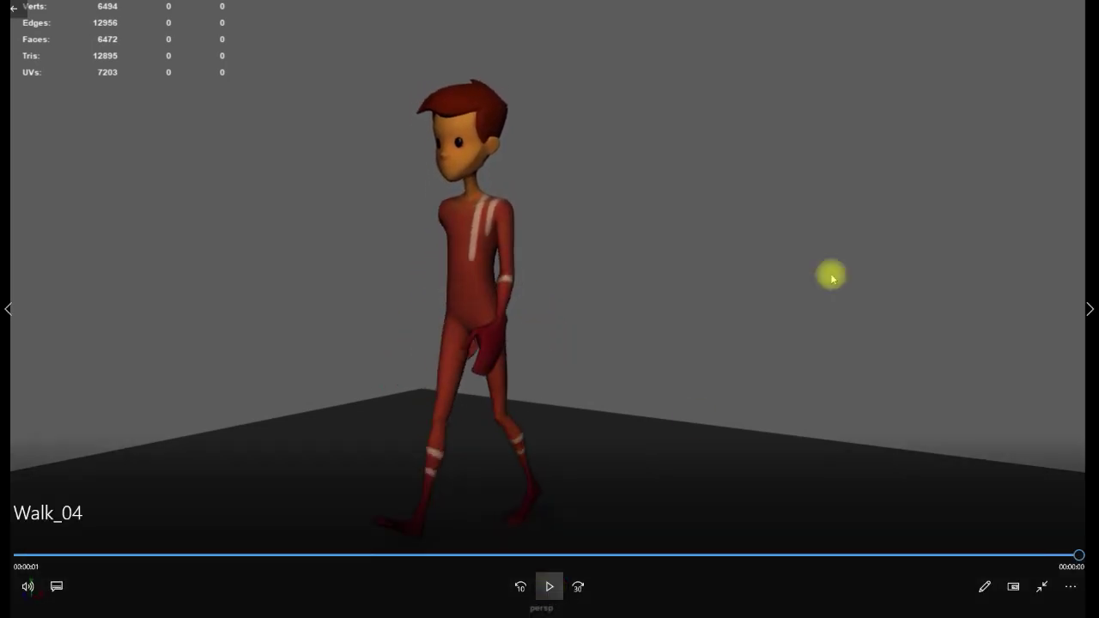
mouse_move(1026, 21)
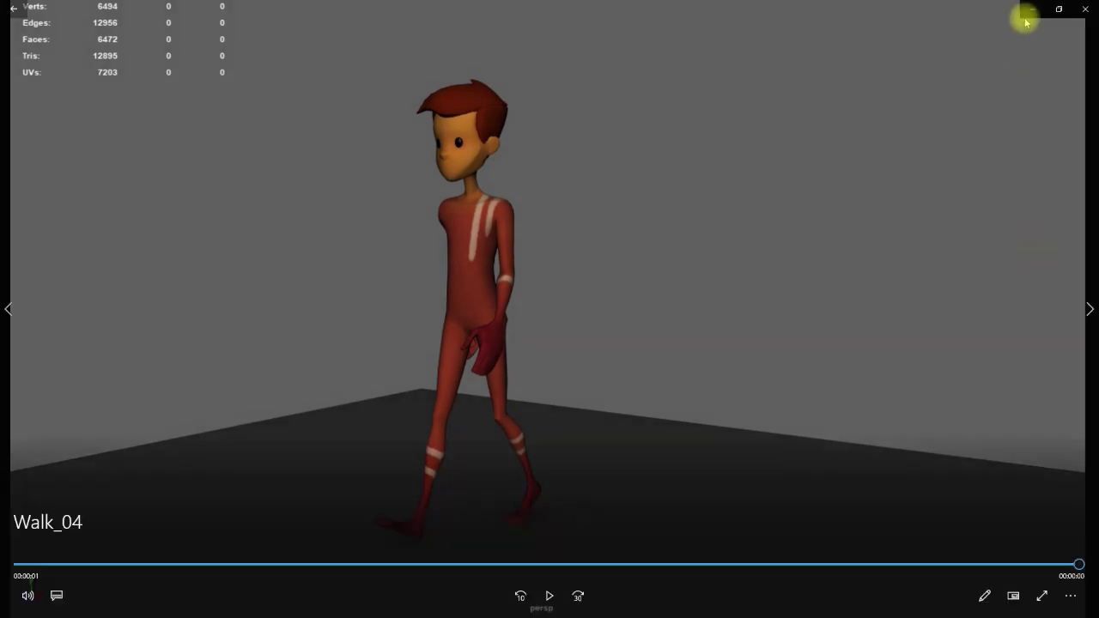
click(1087, 7)
Step: Replay the Walk_05 video from the Playblasts folder to compare the walk, close it, and return to the Maya scene
double_click(558, 125)
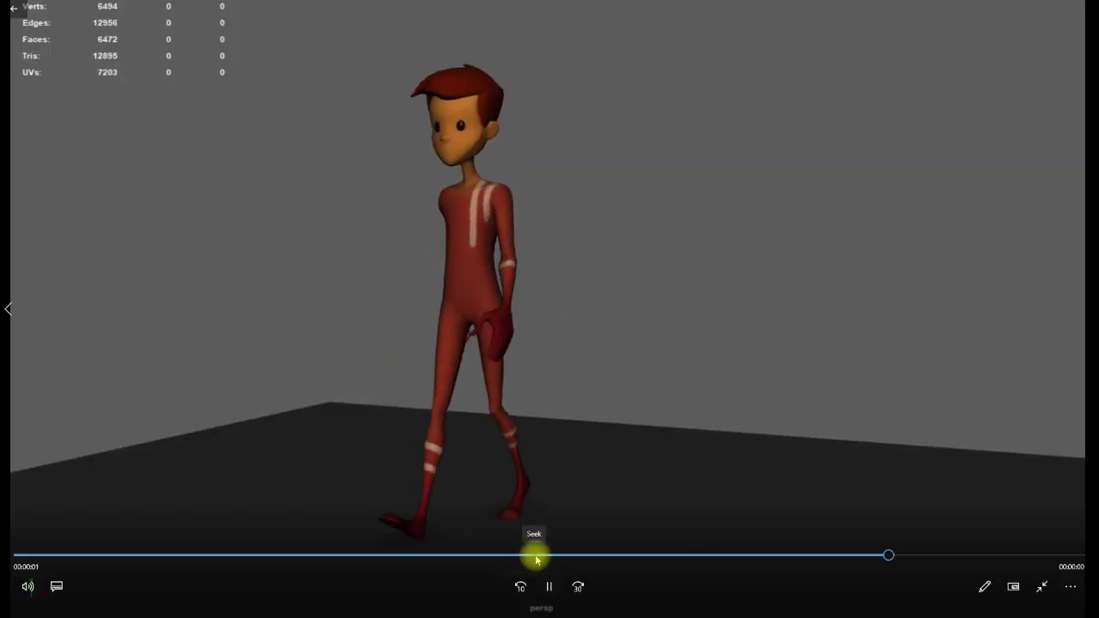
click(549, 594)
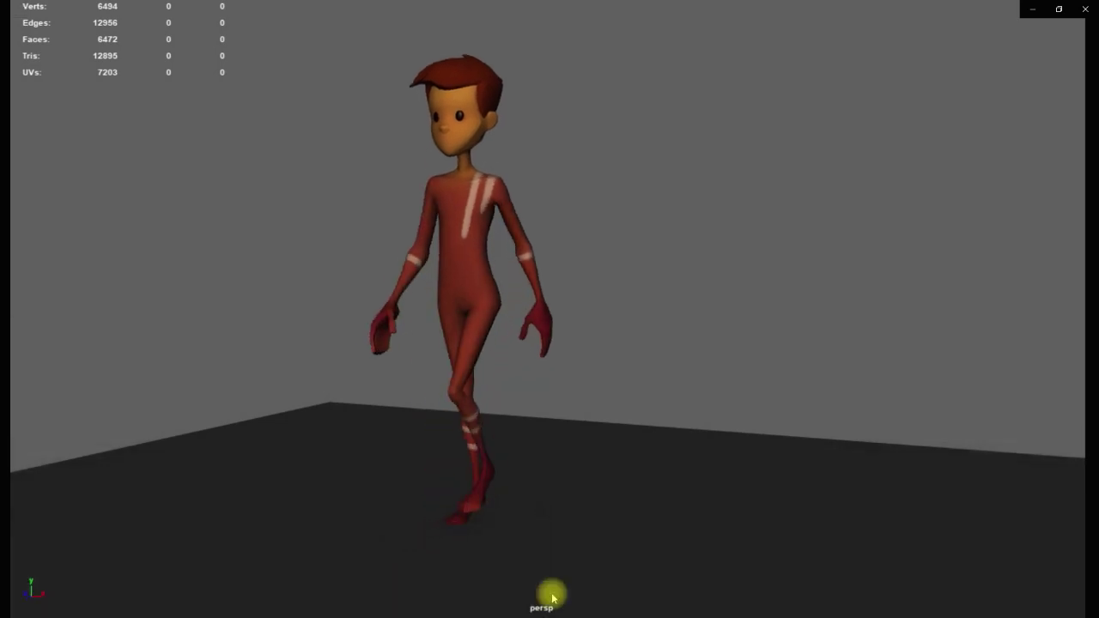
click(552, 594)
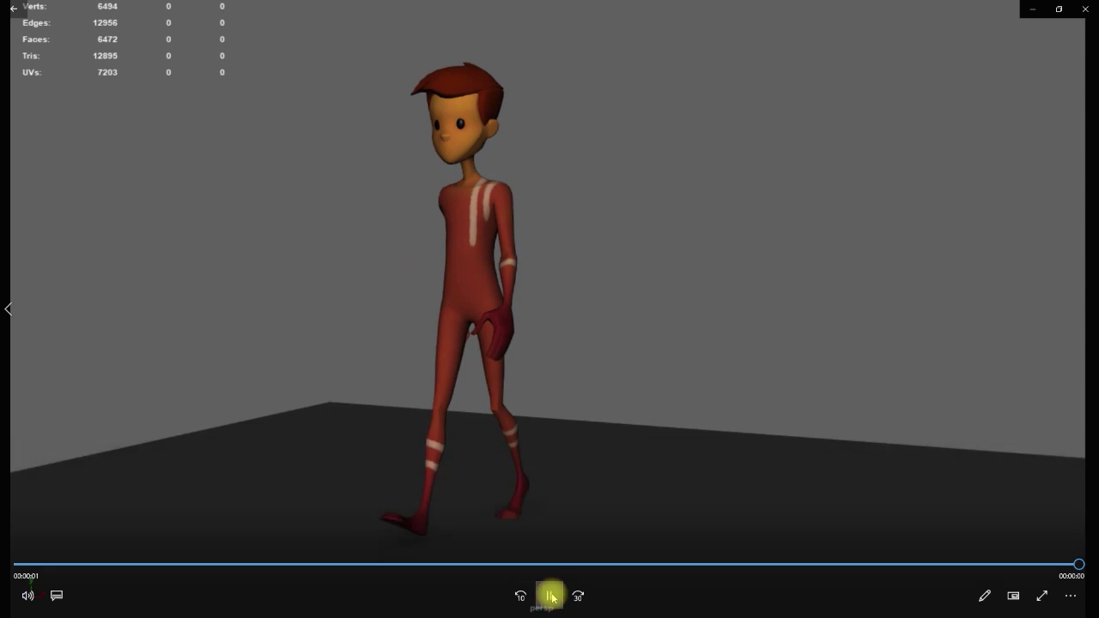
click(551, 594)
click(551, 595)
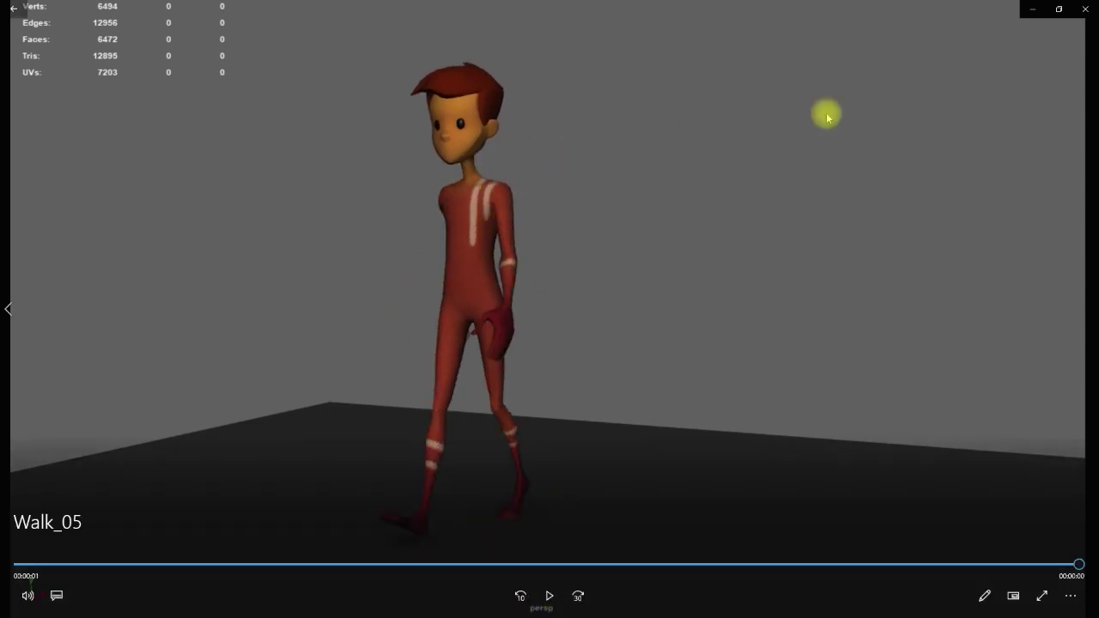
click(1092, 7)
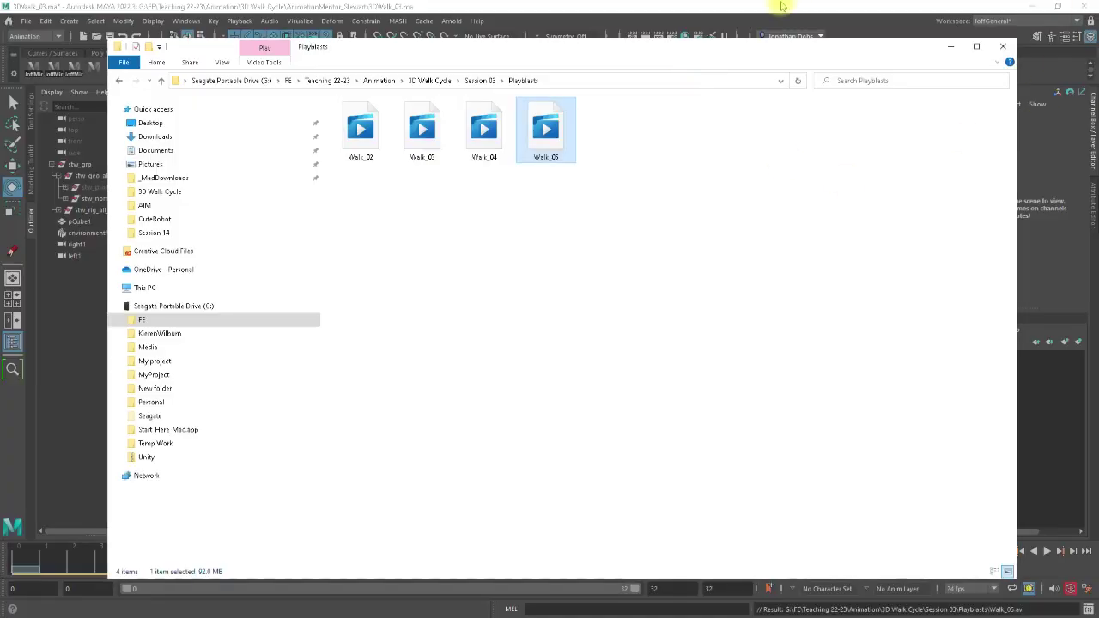
click(553, 6)
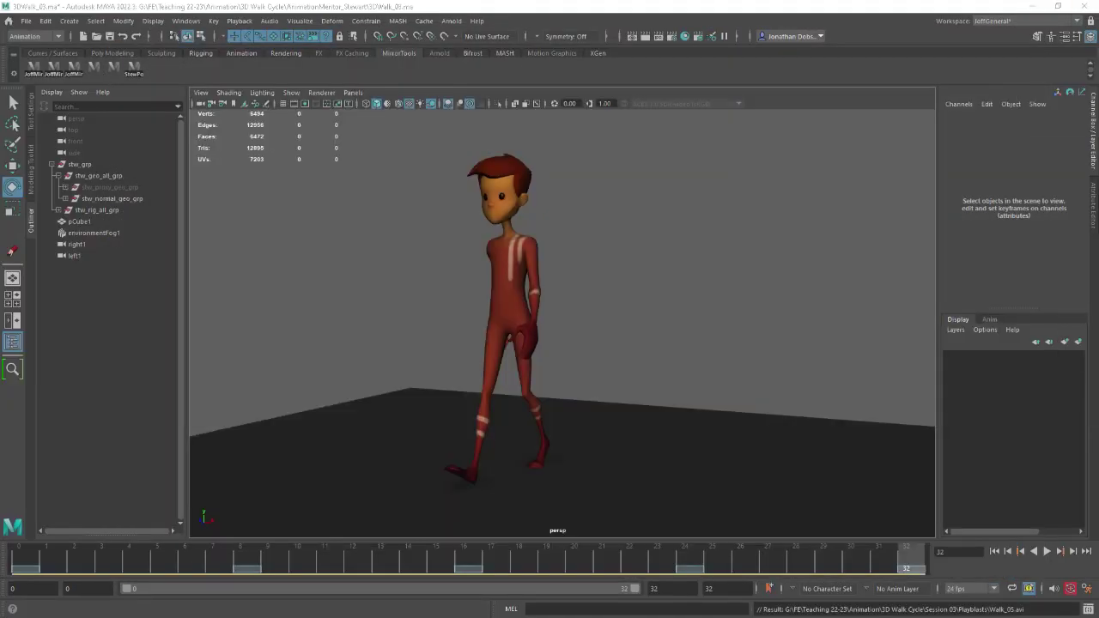